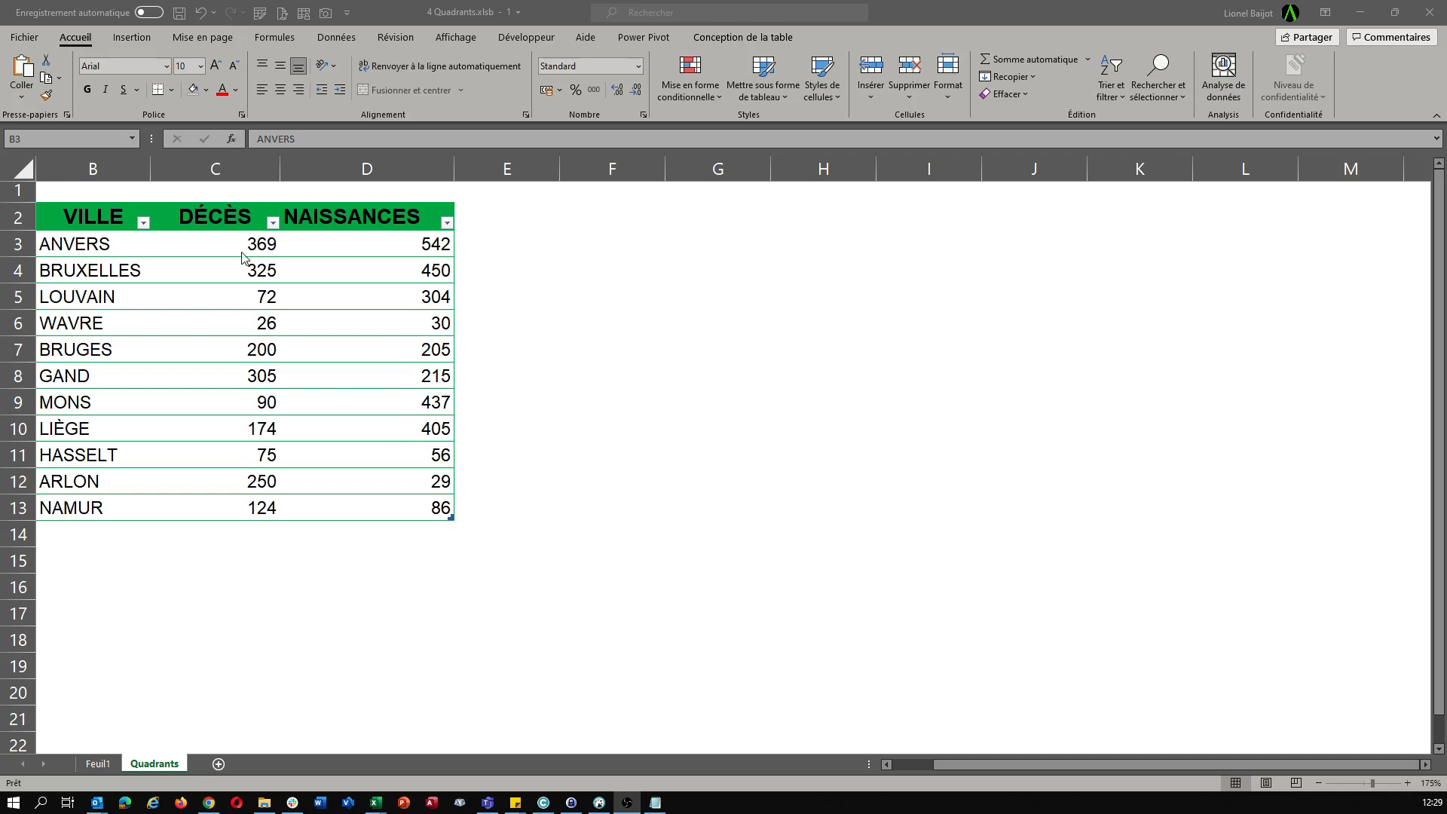
Insert a markers-only scatter chart from the DÉCÈS and NAISSANCES values in C3:D13 and place it beside the table from row 8 down.
drag(242, 242, 343, 506)
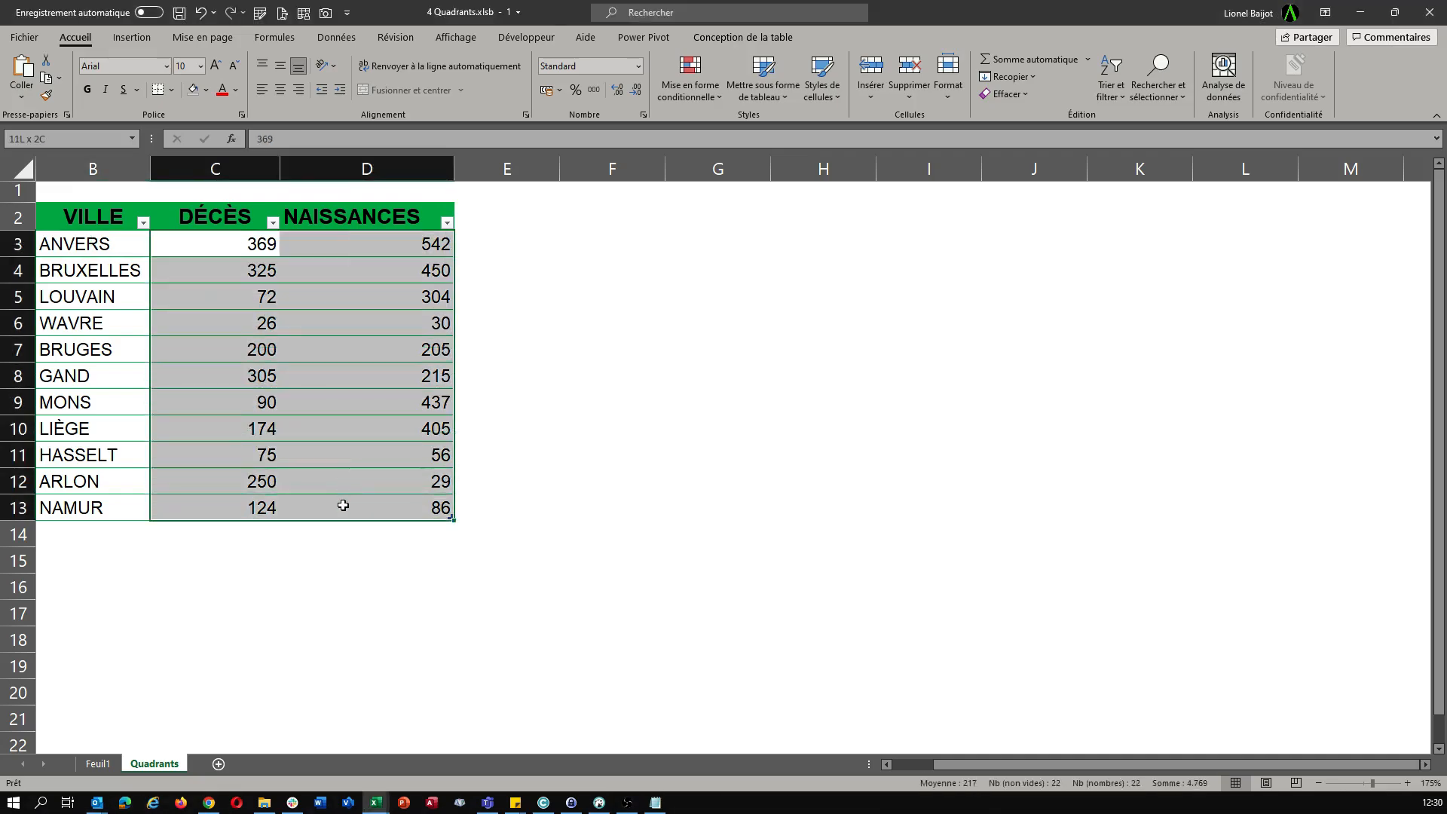
click(132, 37)
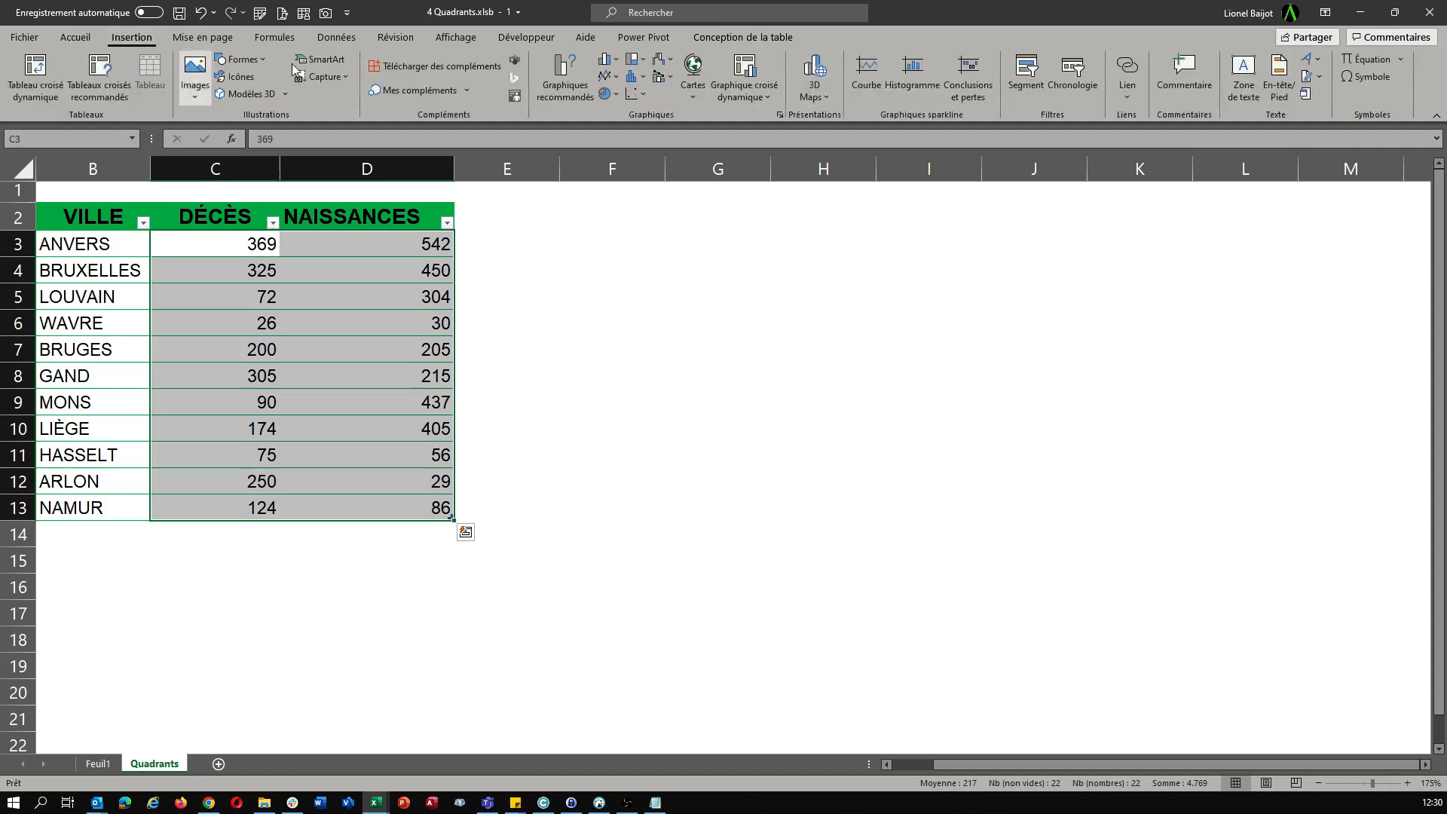
click(642, 94)
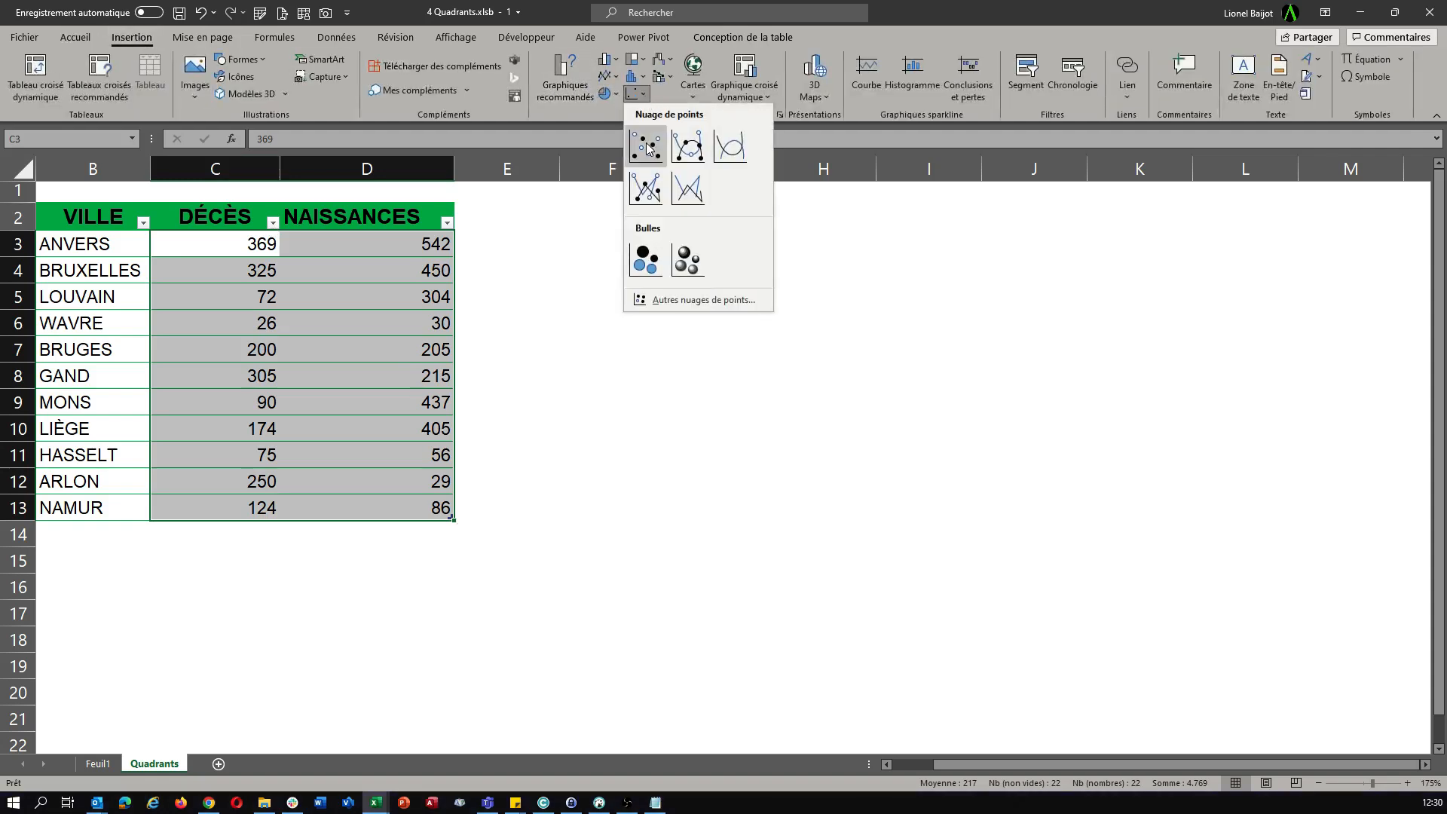
click(646, 149)
drag(595, 278, 645, 367)
Delete the chart title and both the vertical and horizontal gridlines from the scatter chart.
click(753, 380)
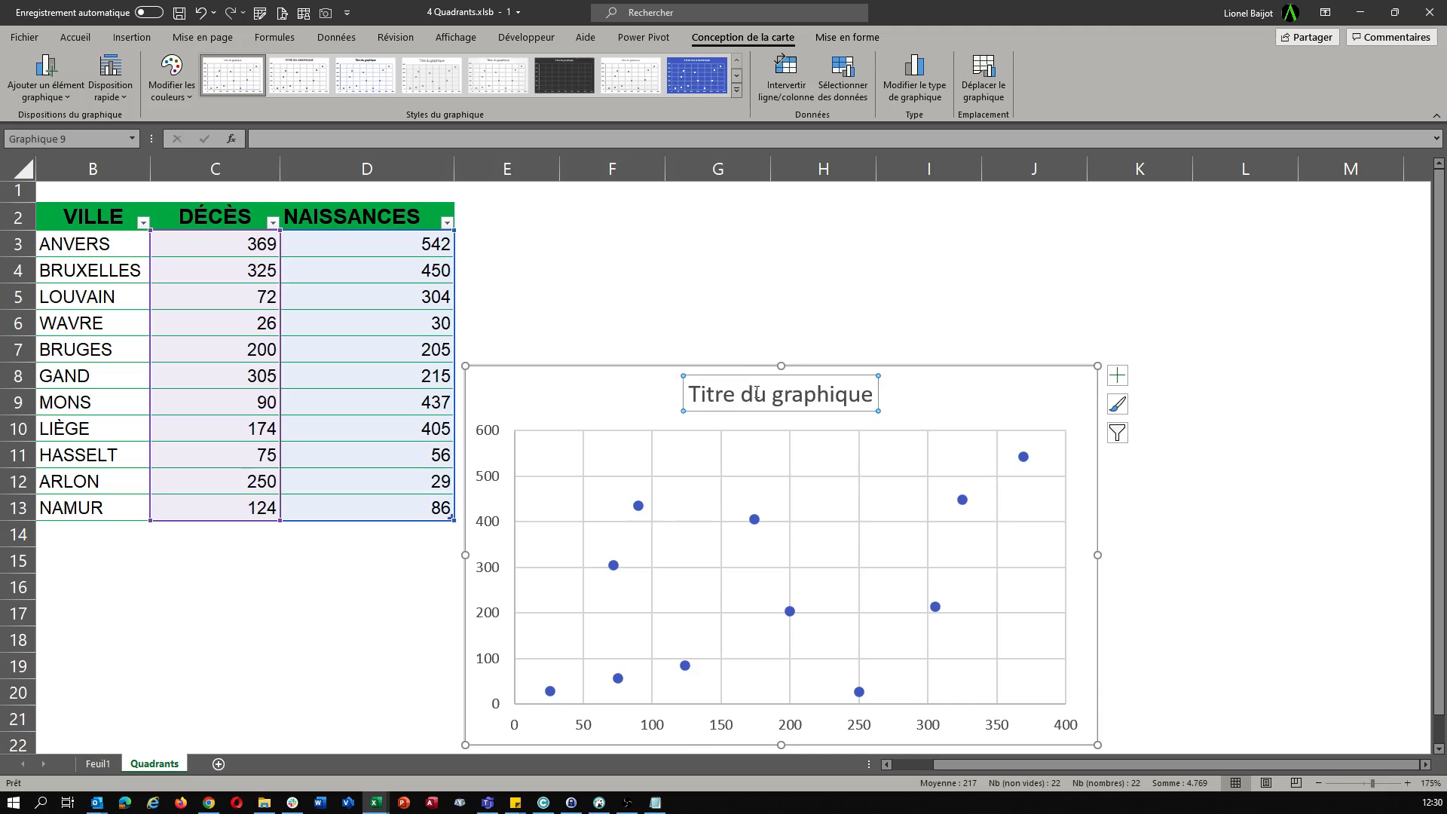
key(Delete)
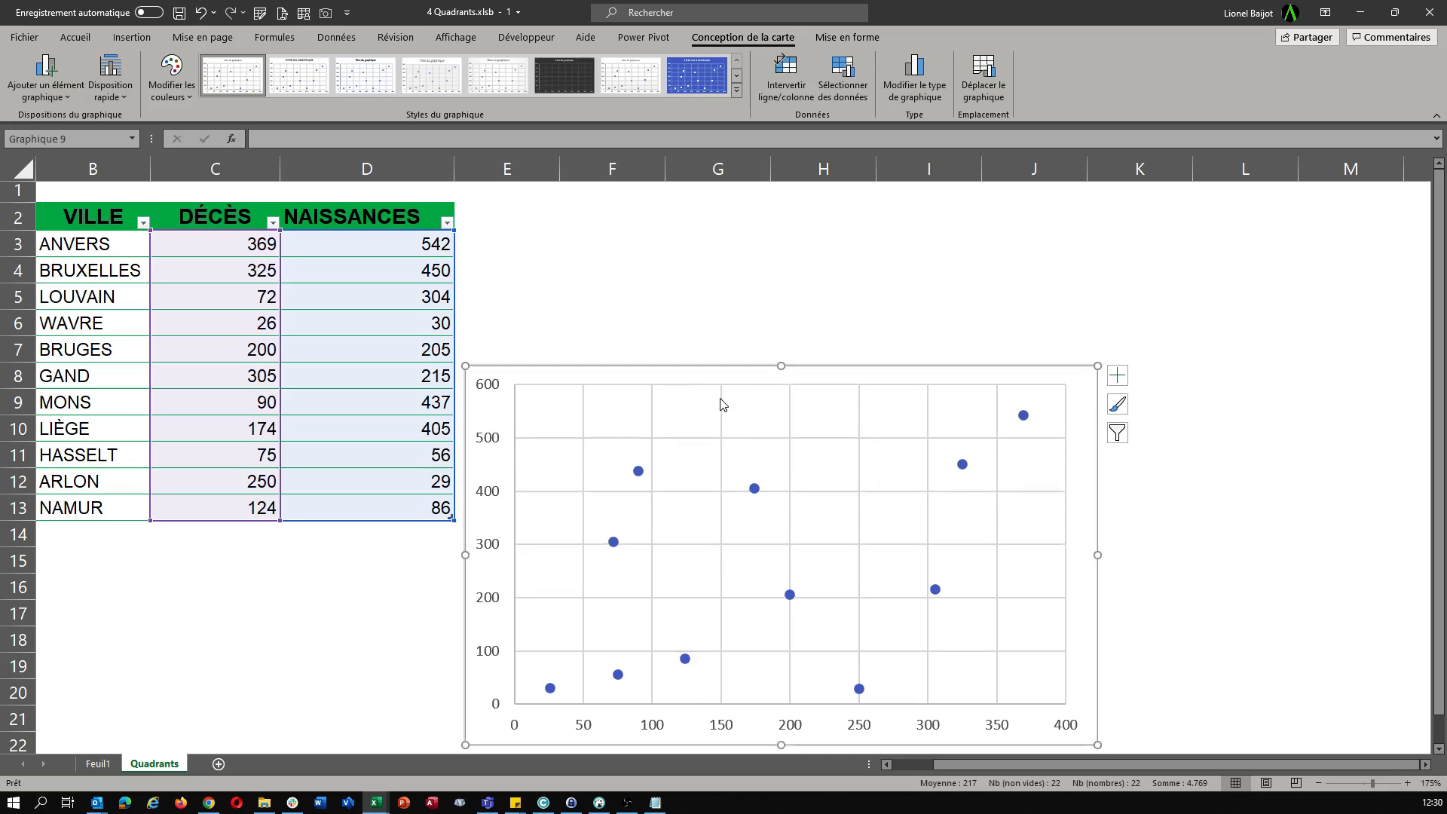
click(721, 406)
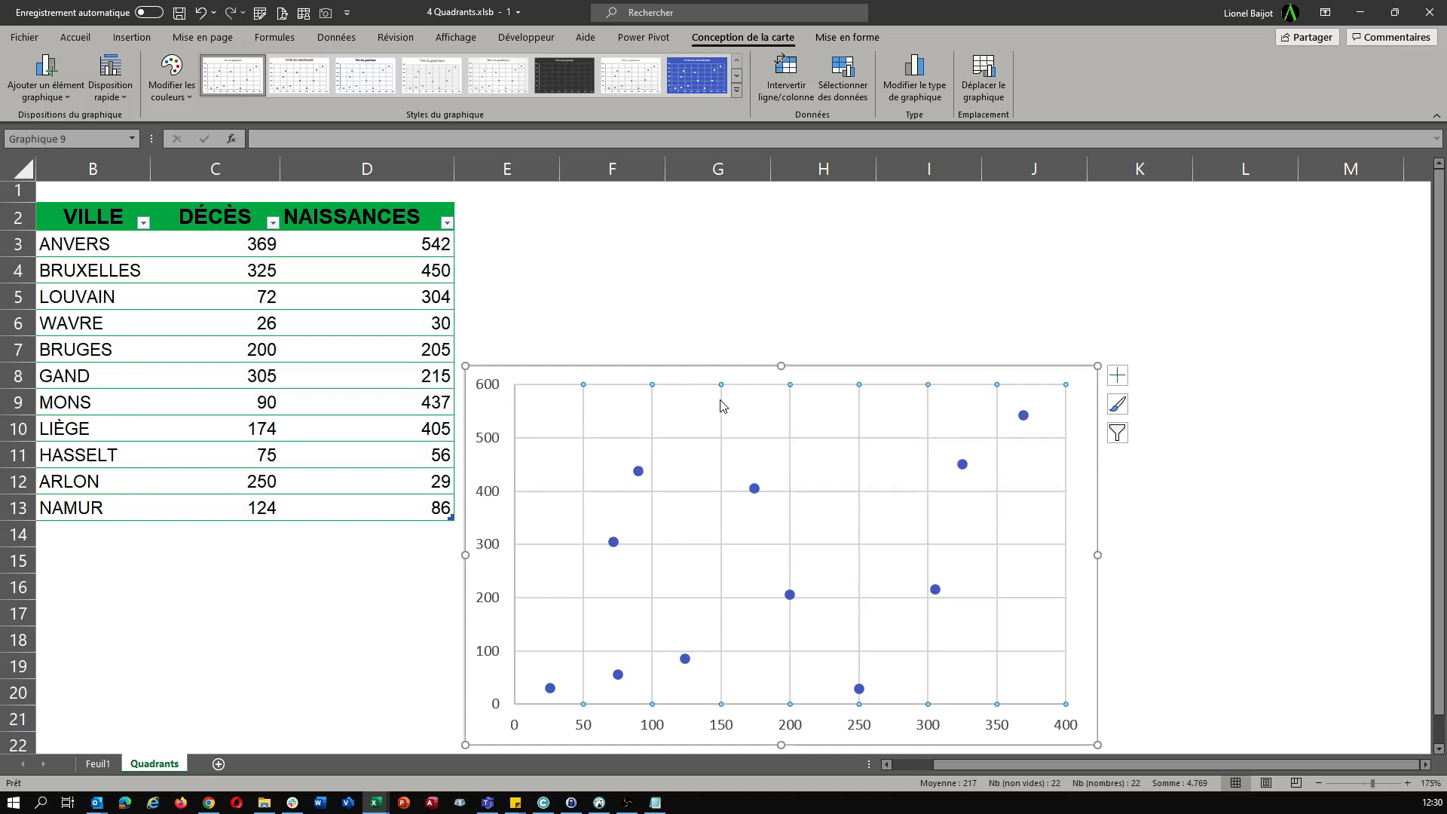
key(Delete)
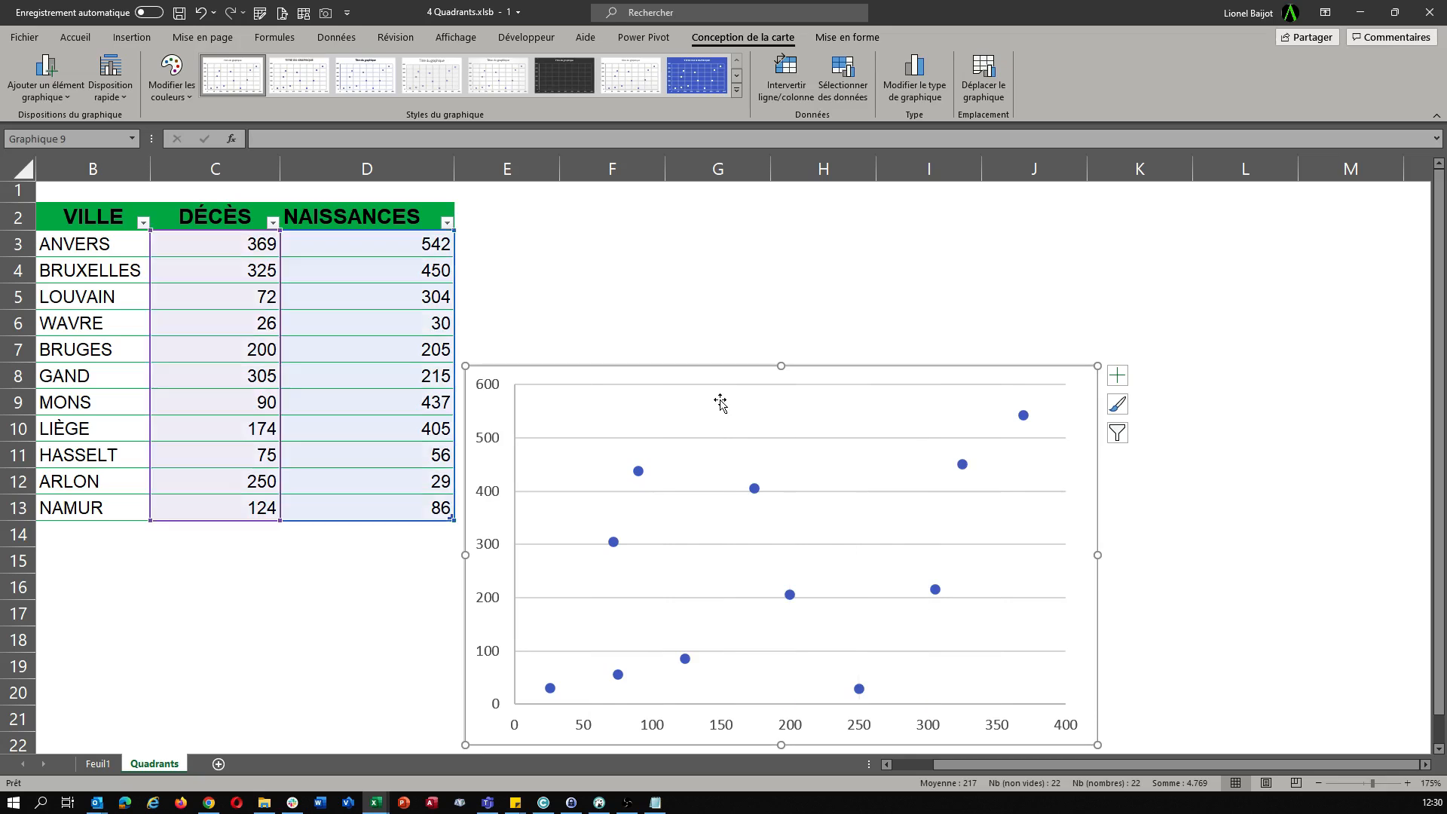
click(720, 443)
key(Delete)
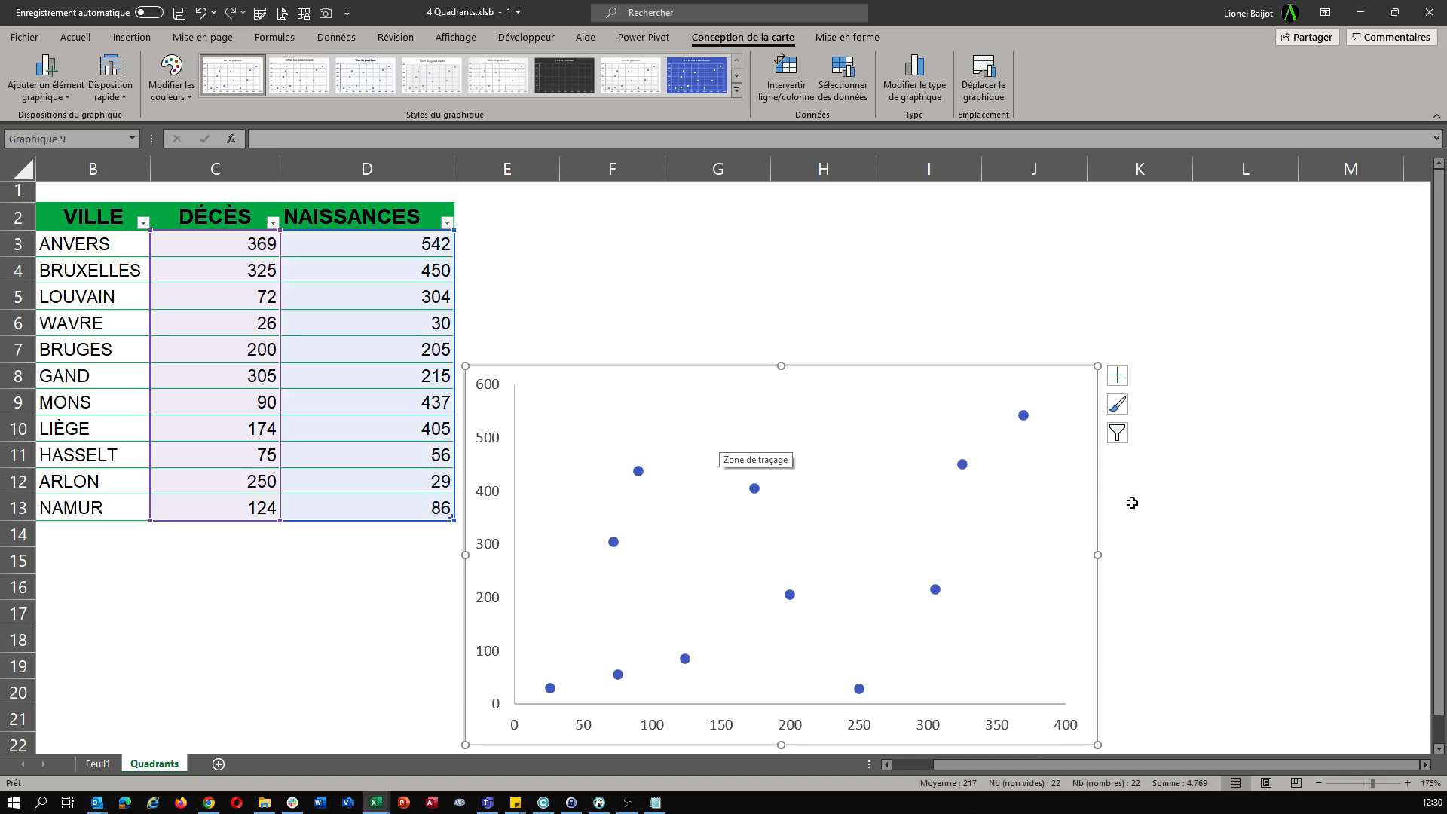
click(1217, 520)
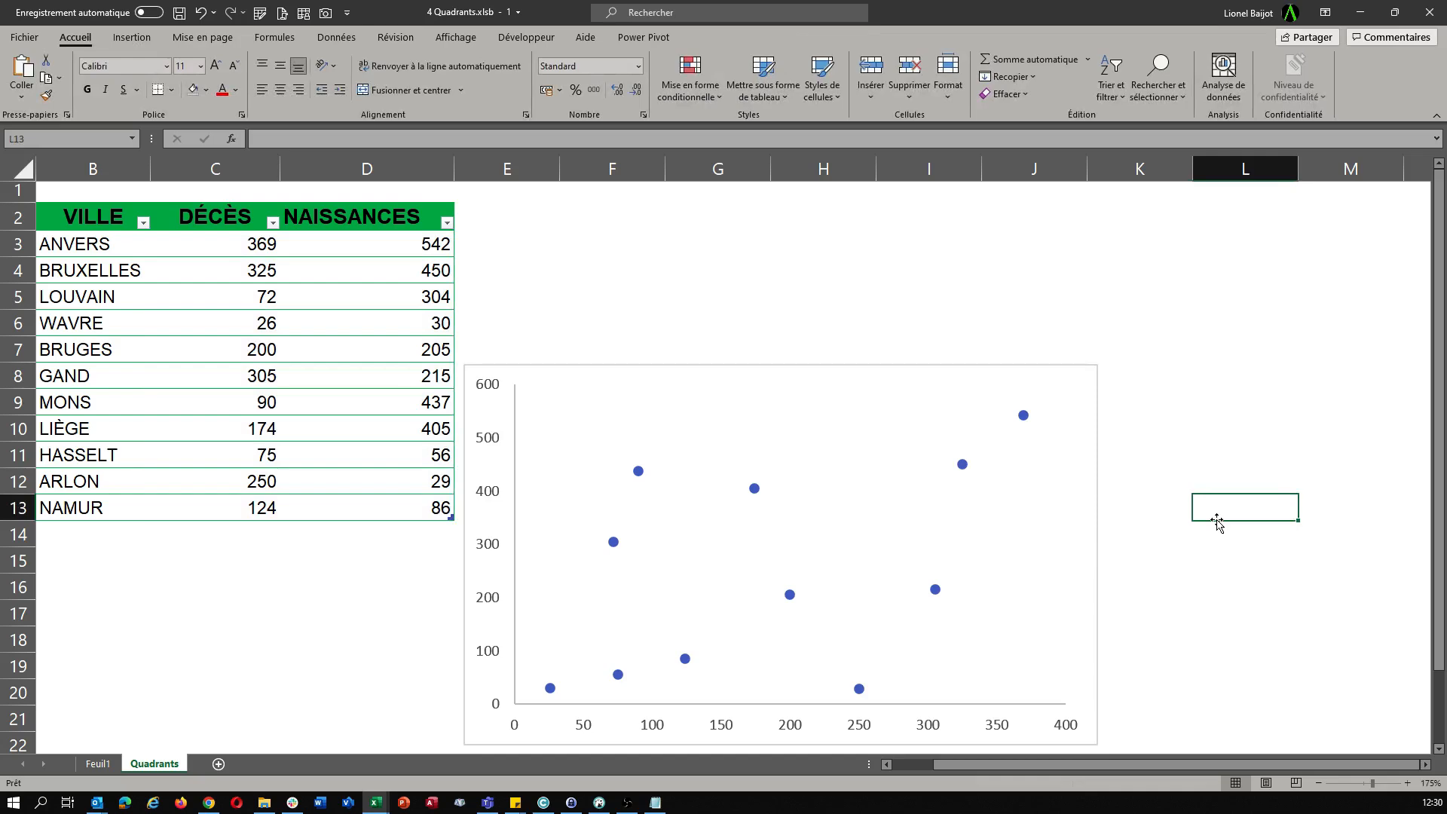
Add axis titles to the scatter chart.
click(1093, 490)
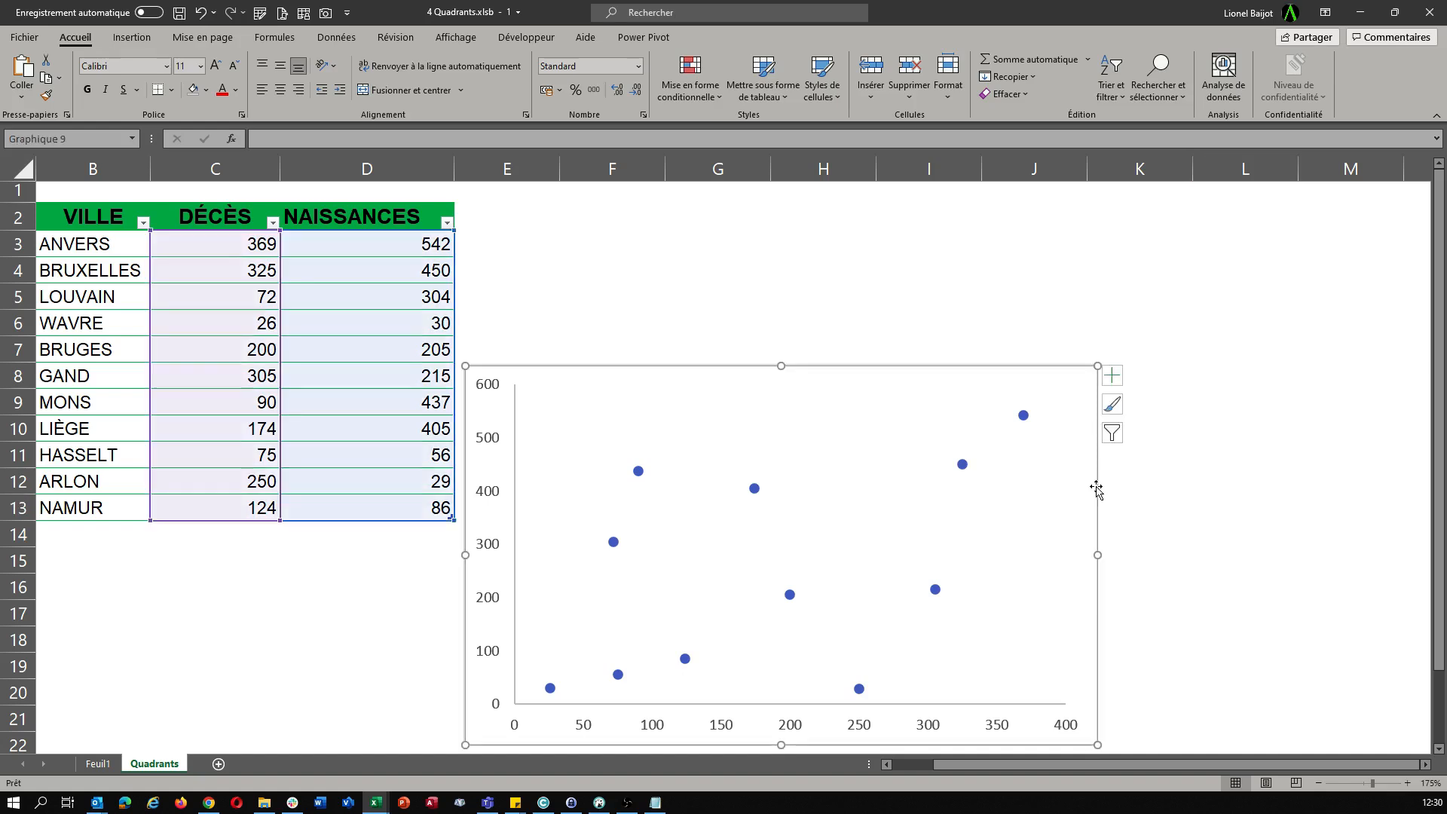
click(1118, 379)
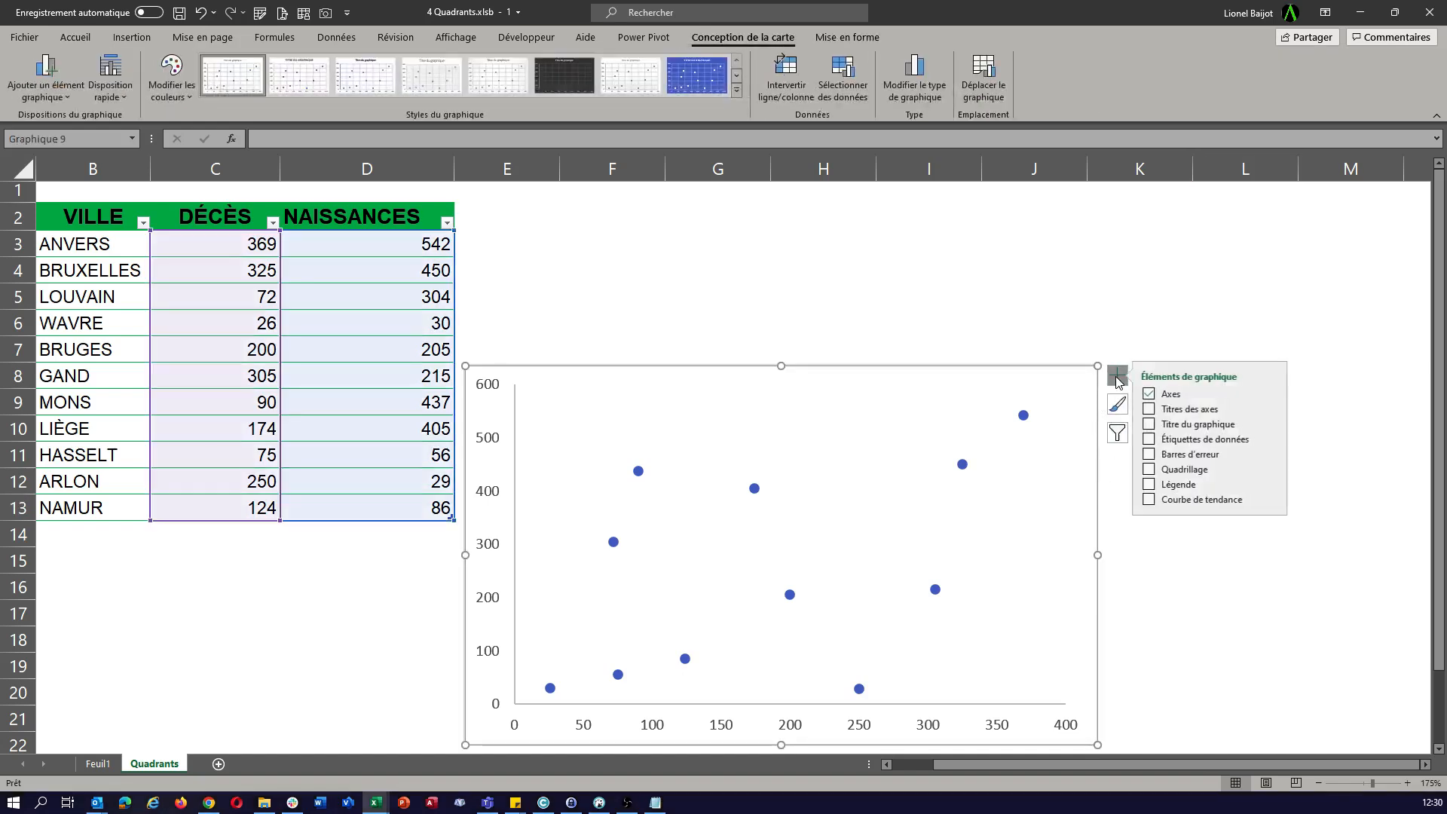
click(1155, 409)
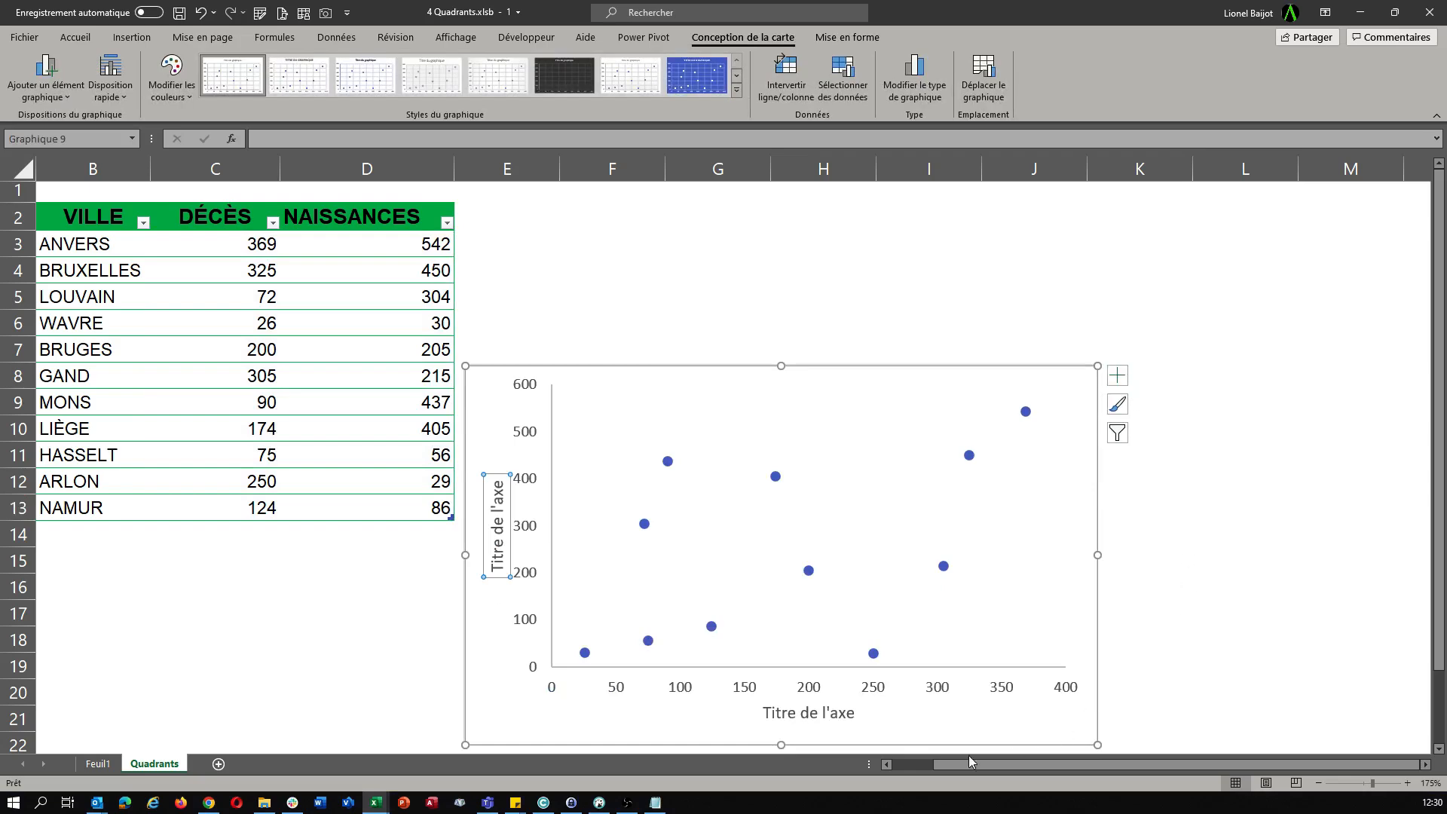
Try to link the horizontal axis title to the DÉCÈS header by picking that table cell for its formula.
click(818, 719)
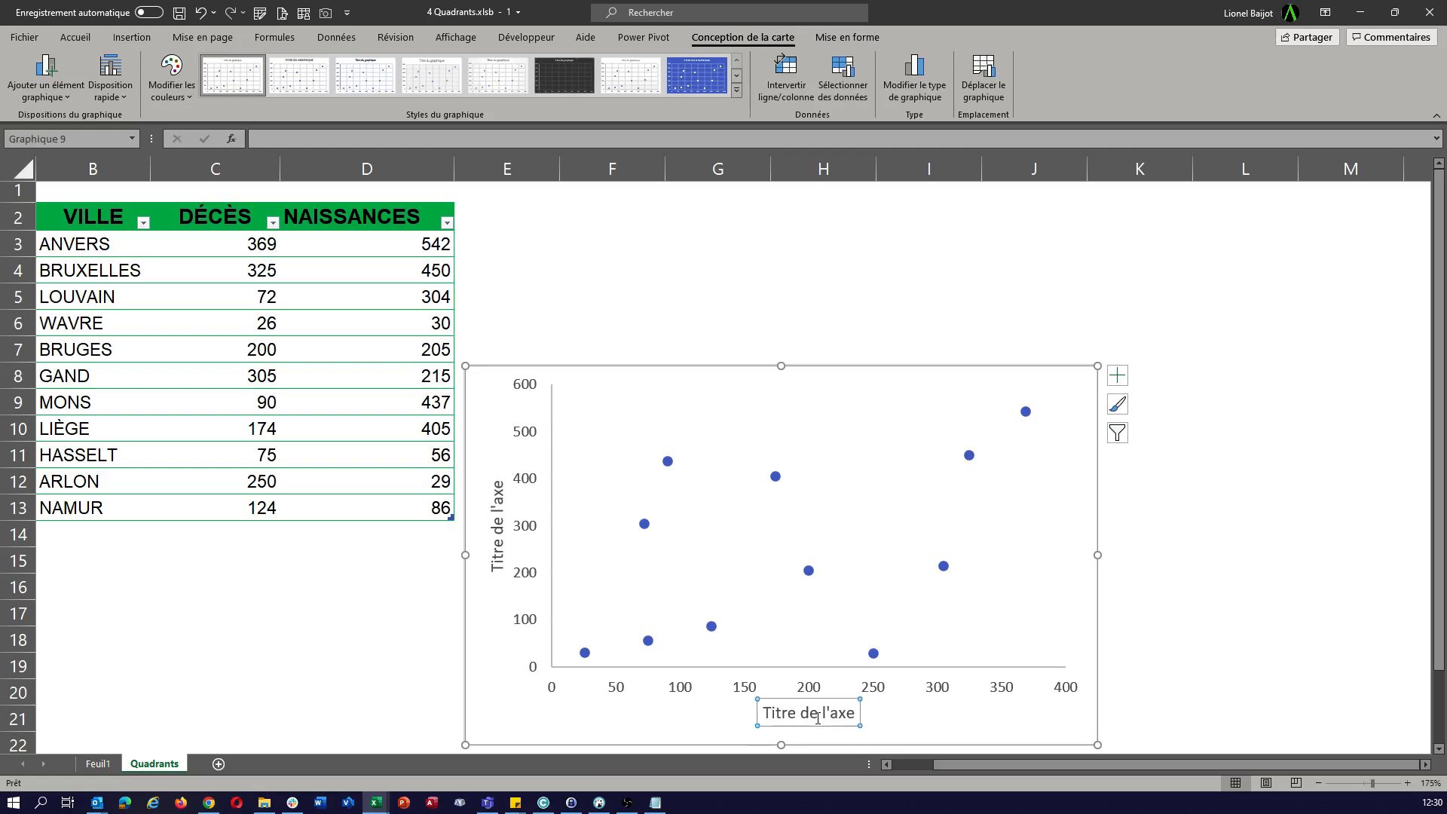
triple_click(815, 714)
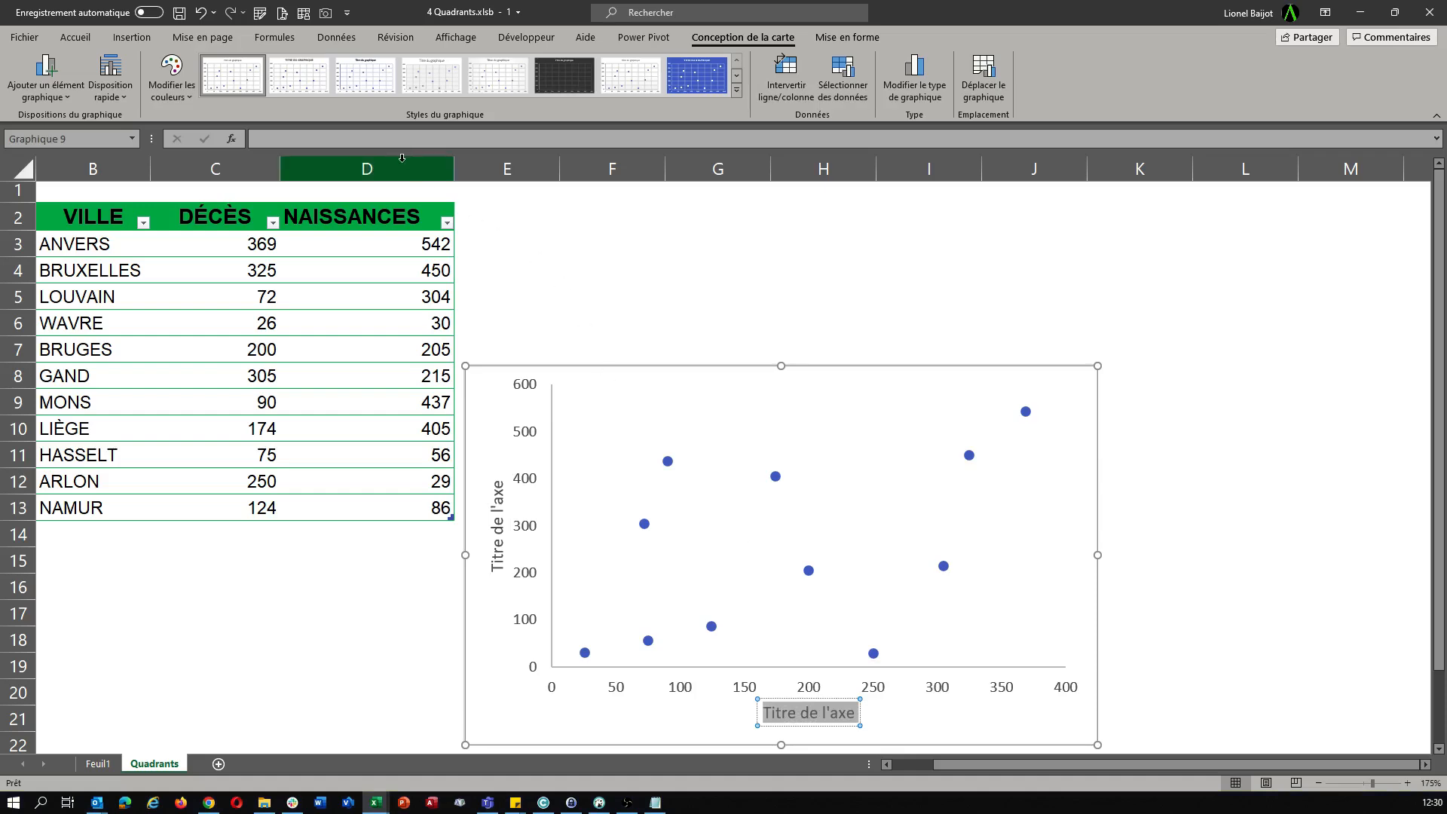
click(377, 139)
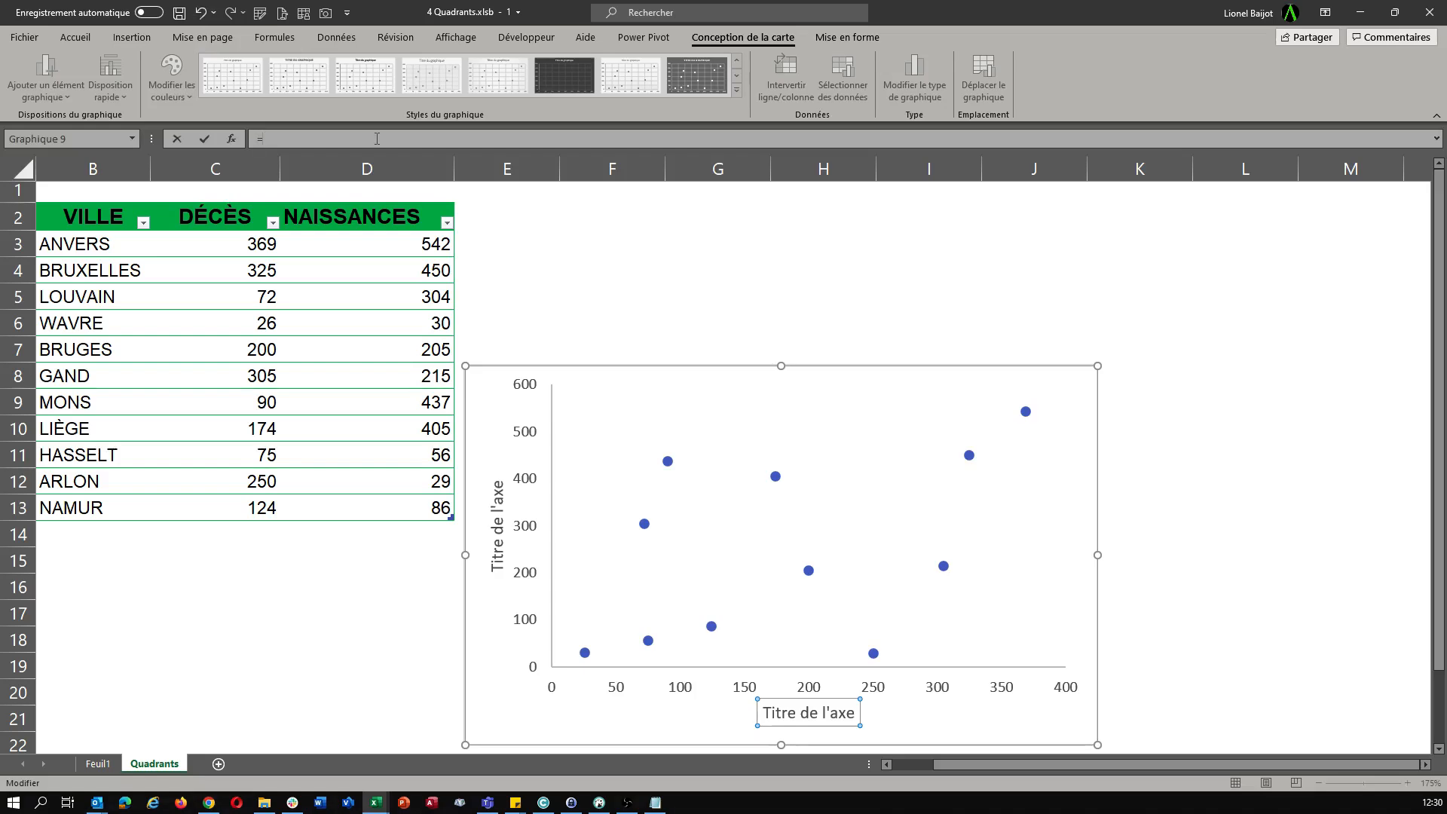
text(=)
click(224, 214)
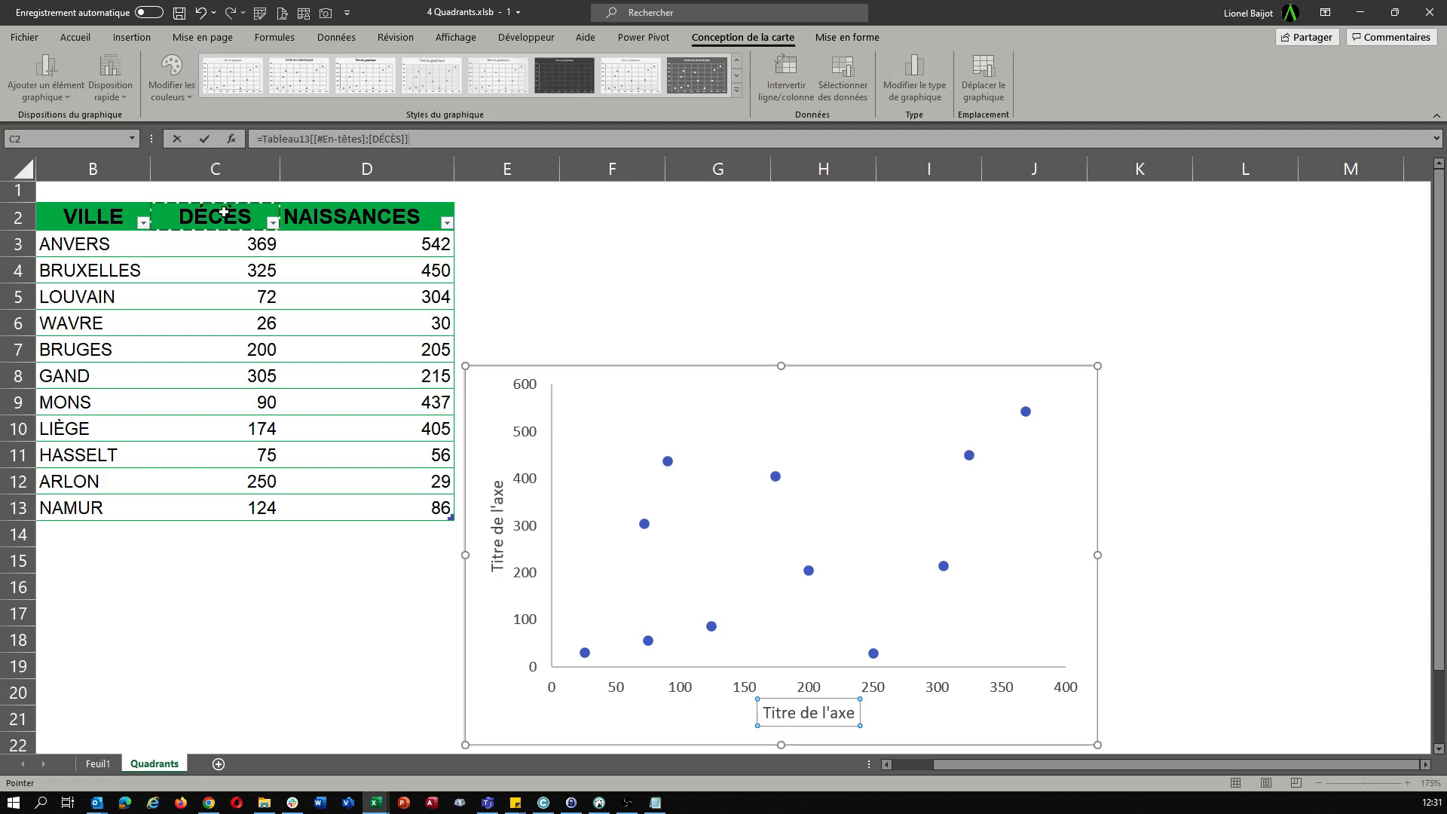
key(Return)
click(708, 459)
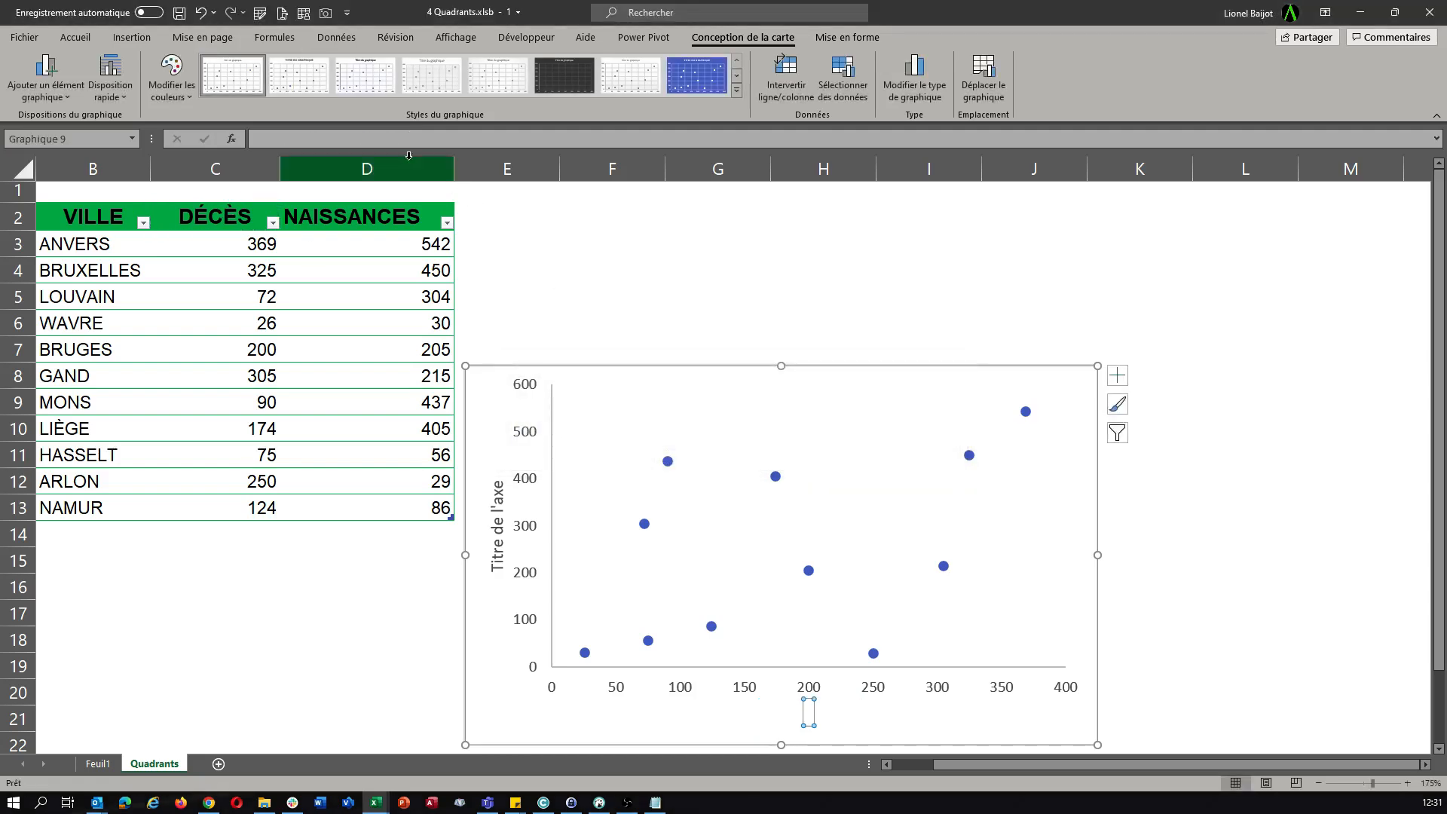
Link the horizontal axis title to the DÉCÈS header, trying =c2 and correcting the formula to =quadrants!c2.
click(387, 136)
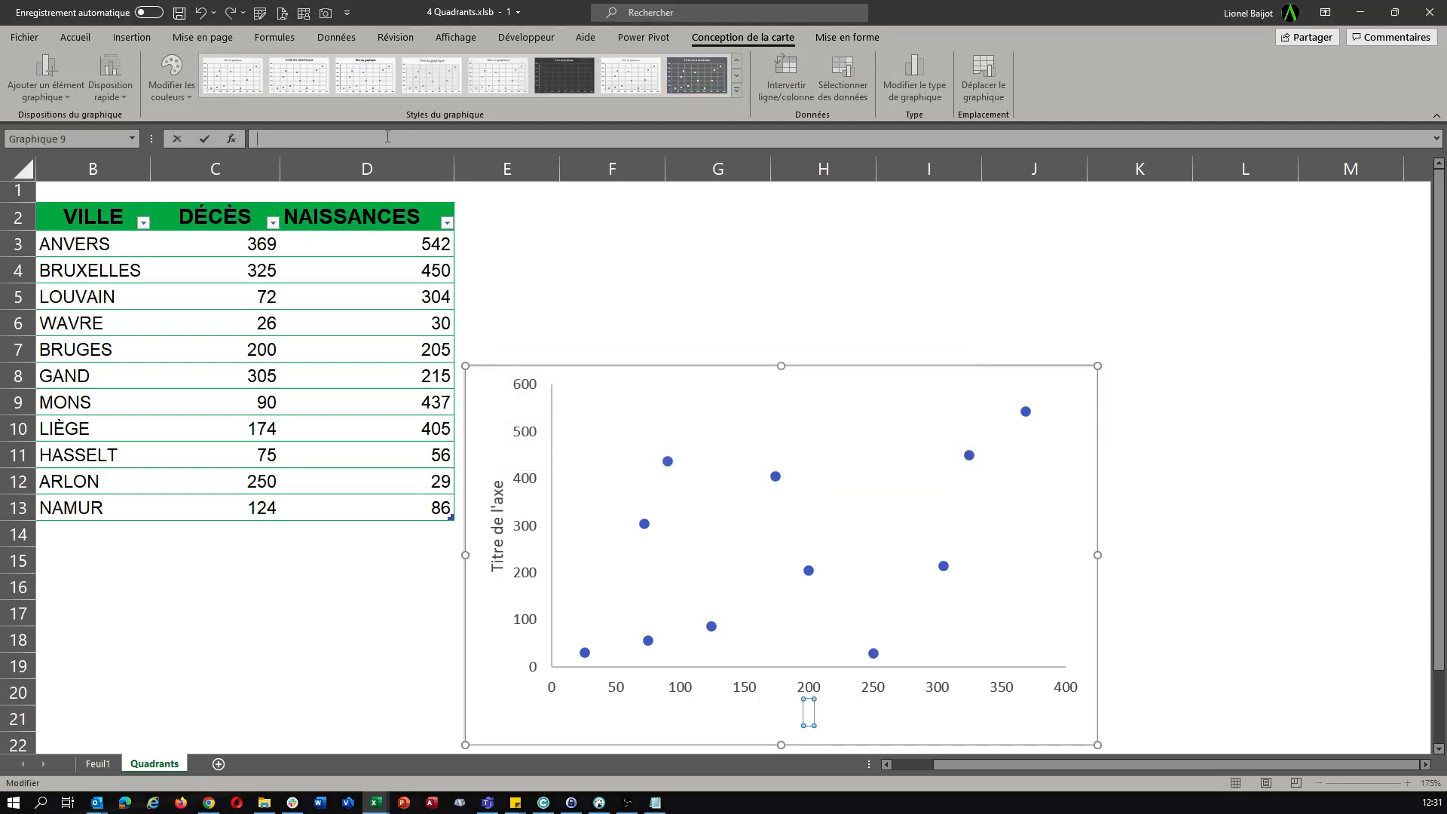
text(=c2)
key(Return)
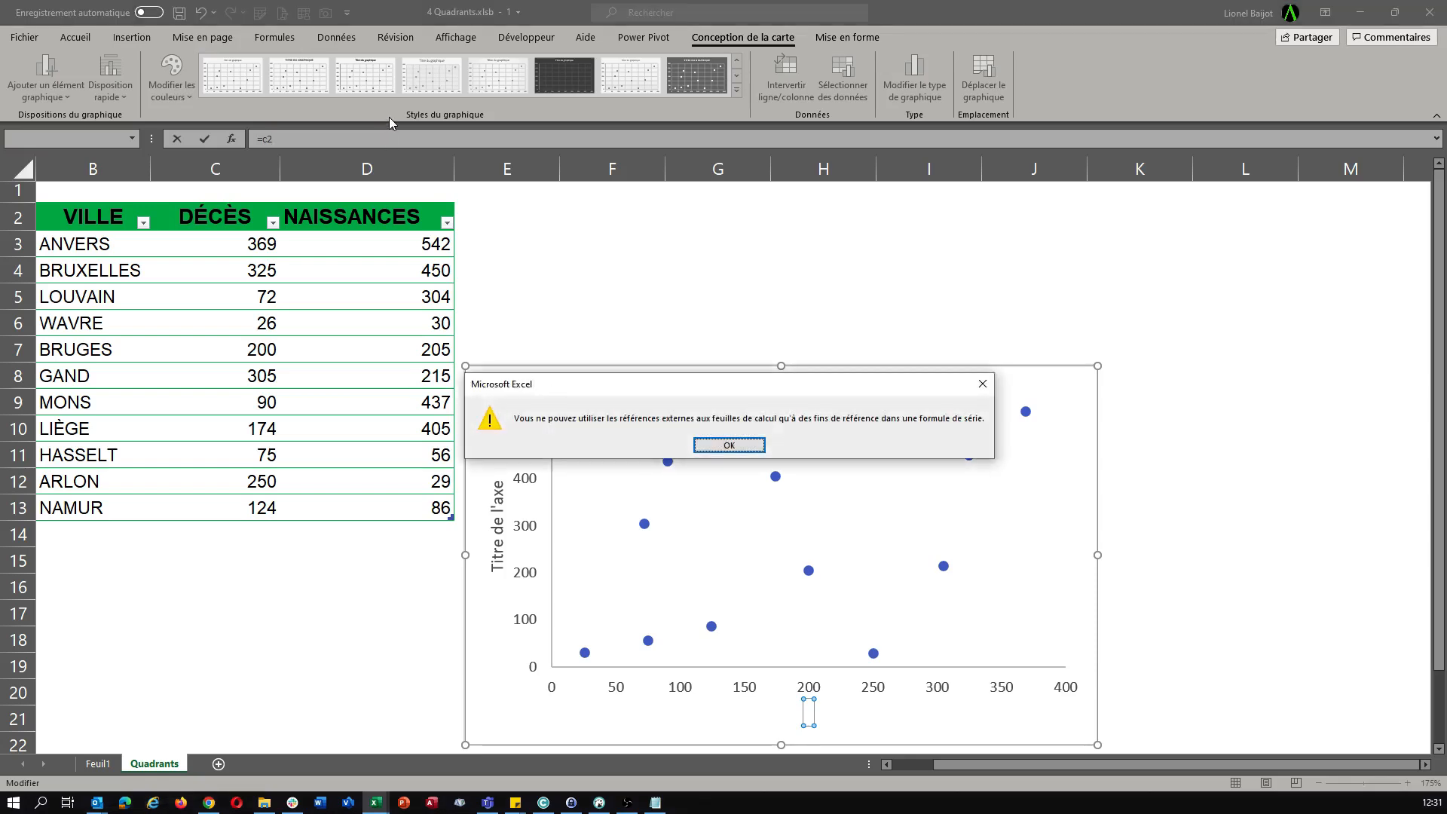
click(732, 449)
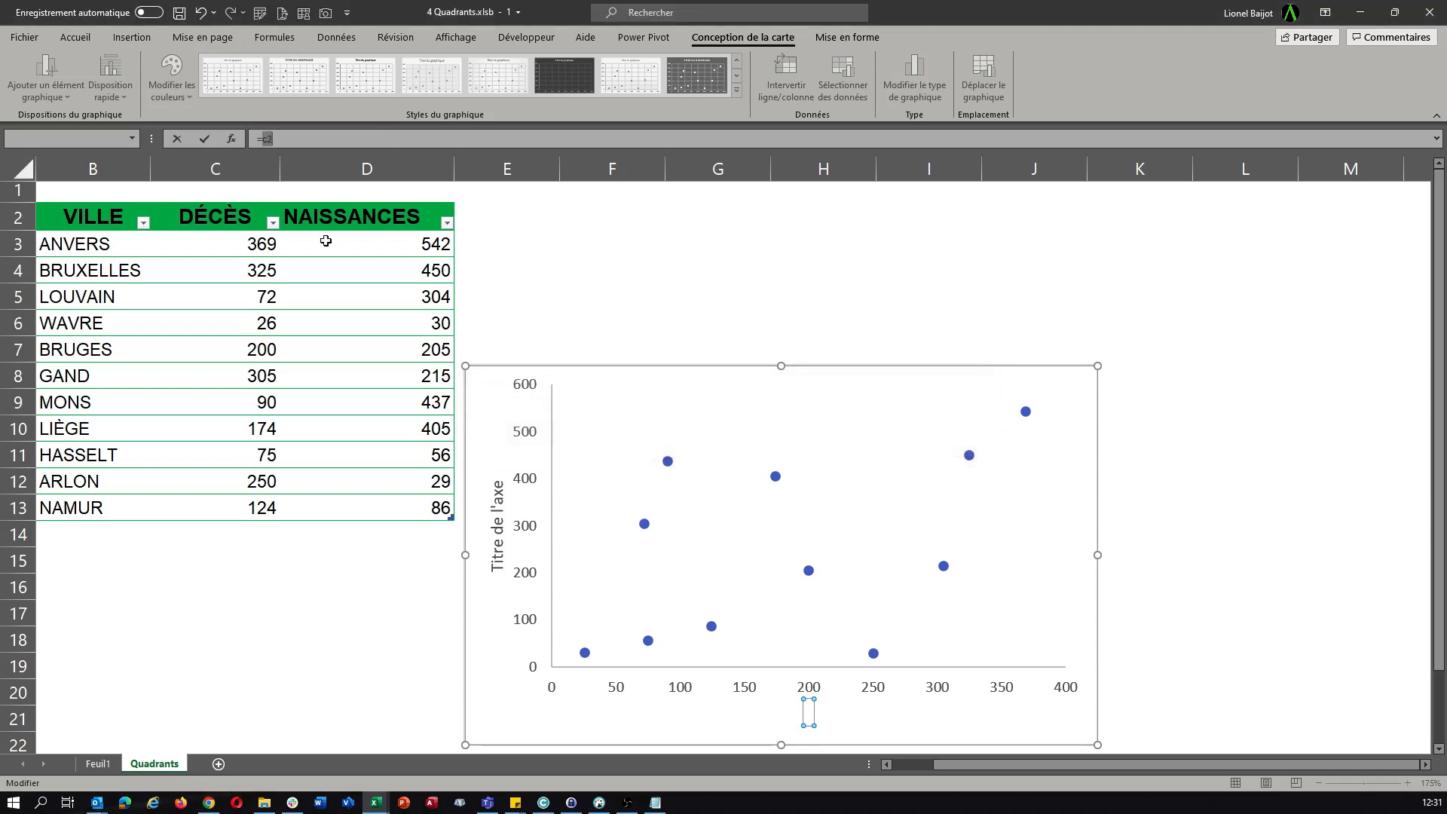
click(262, 140)
text(quadrants!c)
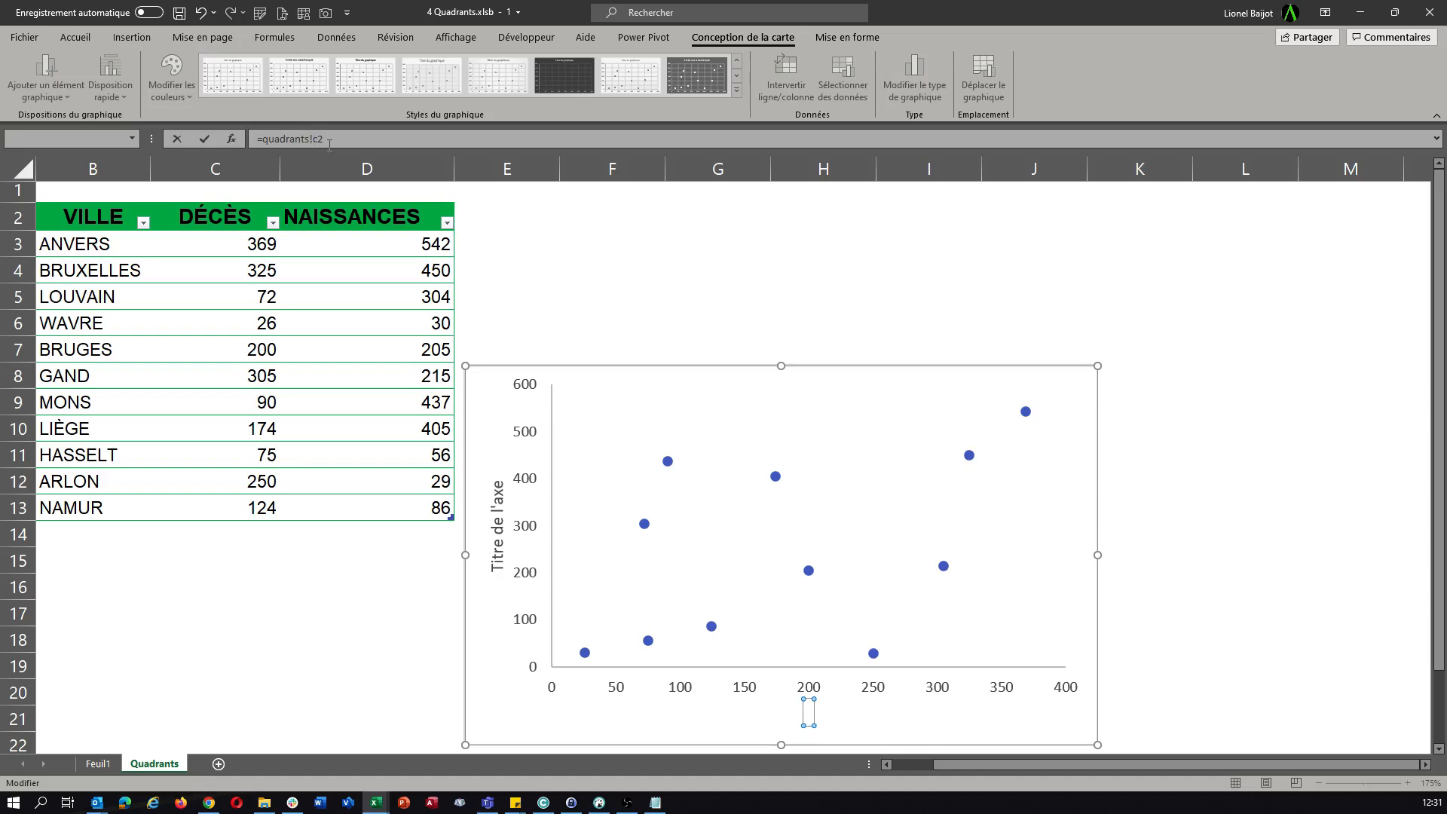
key(Return)
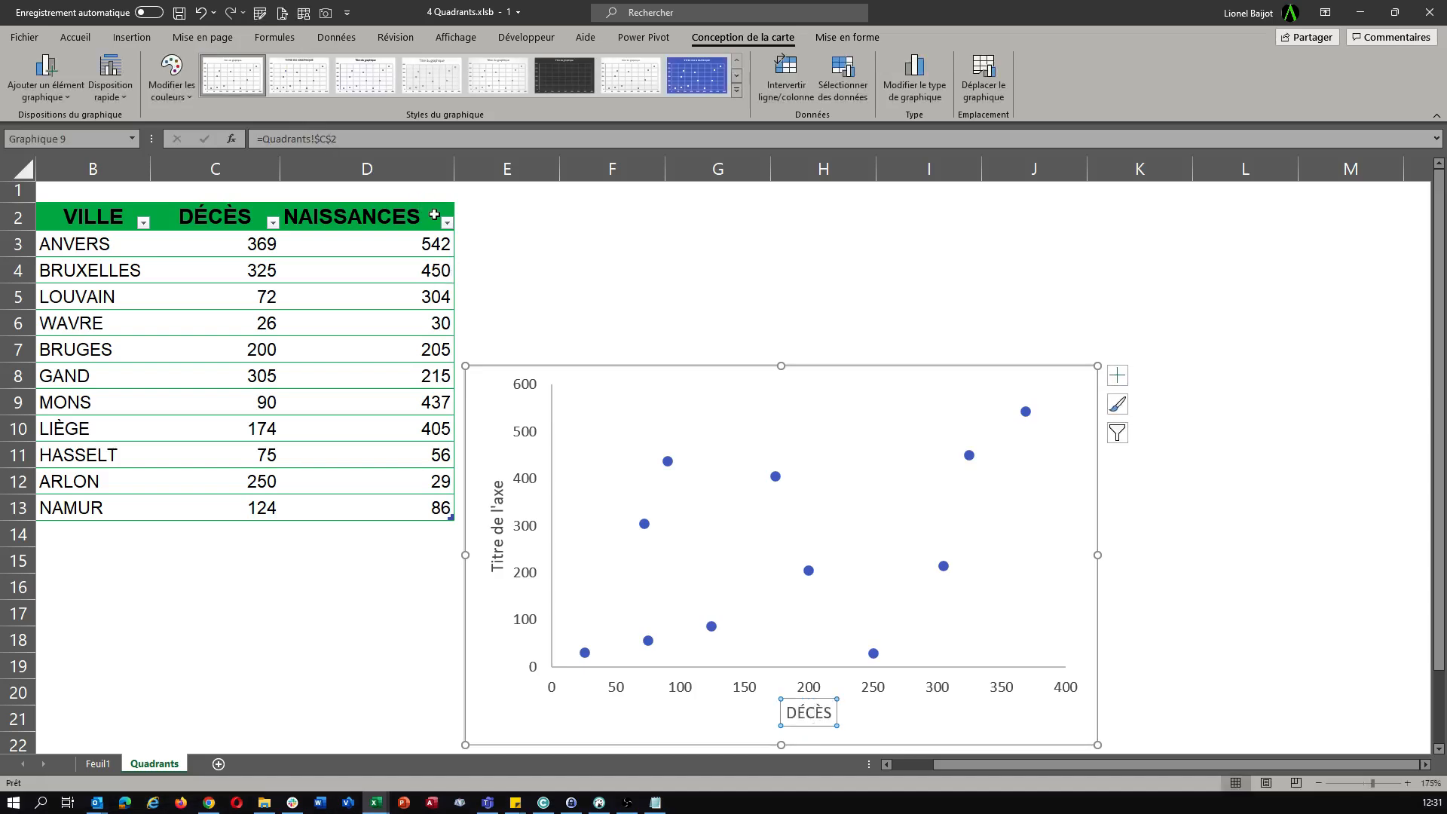
Link the vertical axis title to the NAISSANCES header with the formula =quadrants!d2.
click(499, 503)
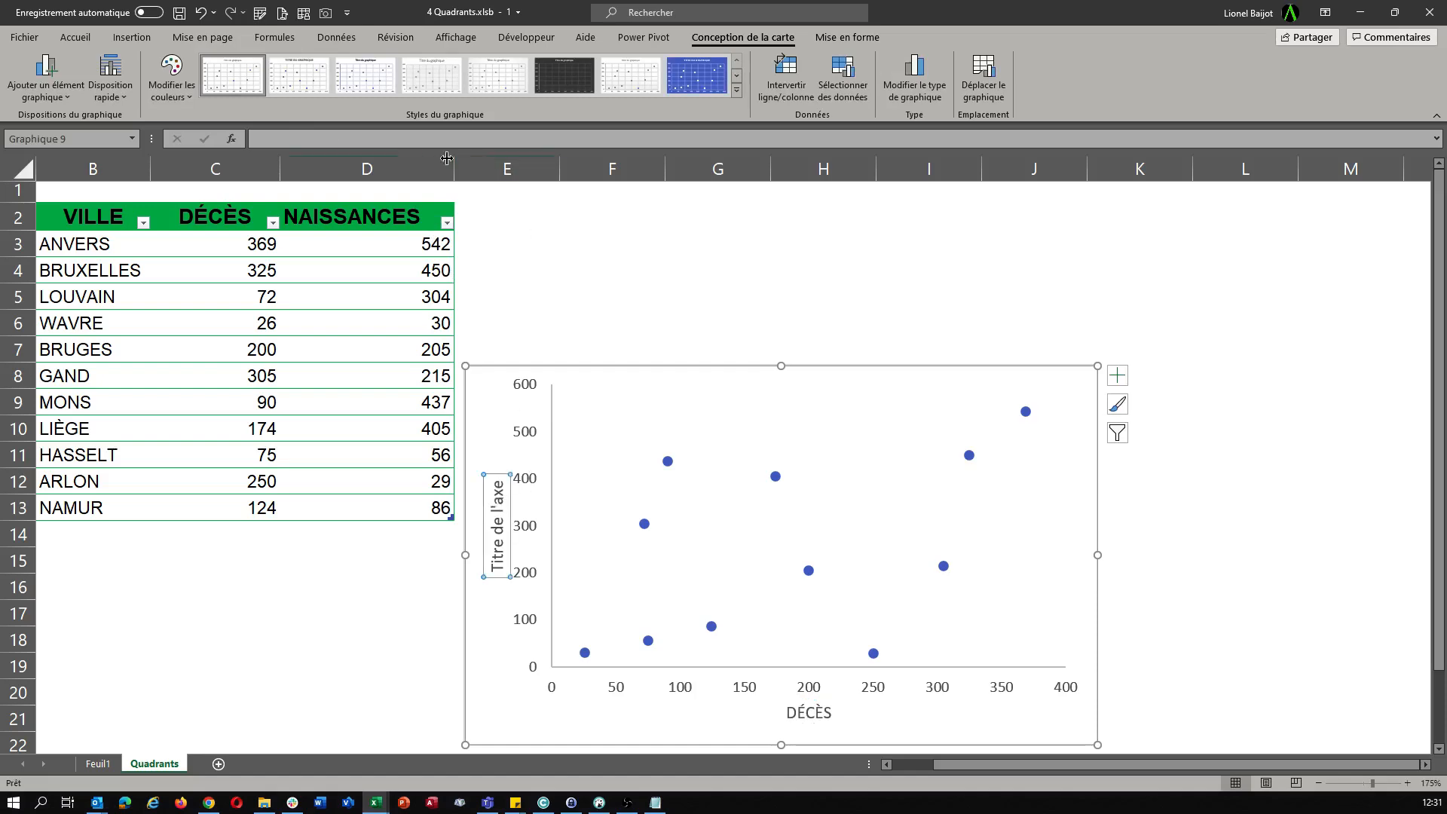
click(375, 139)
text(=quadrants!d2)
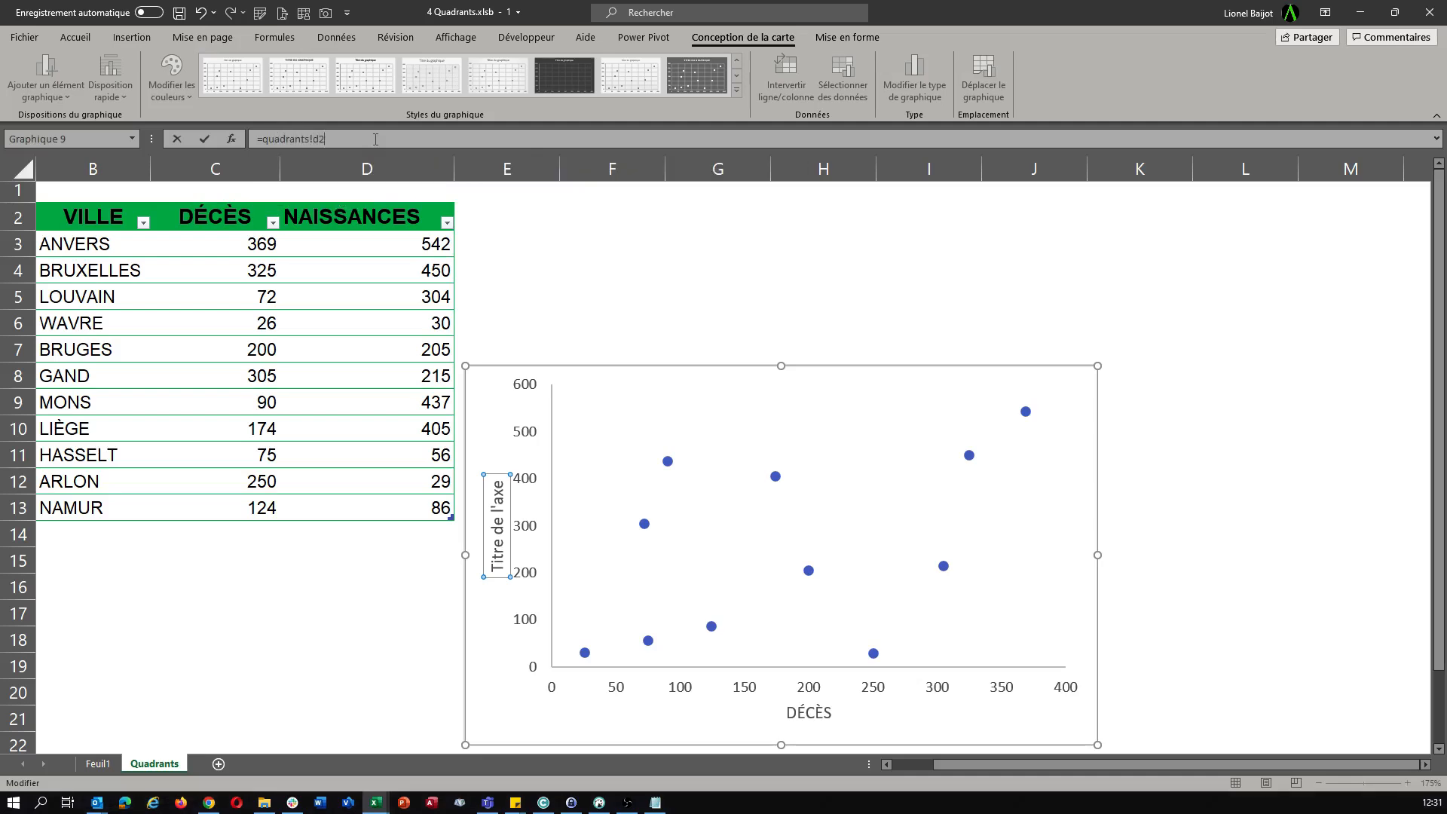
key(Return)
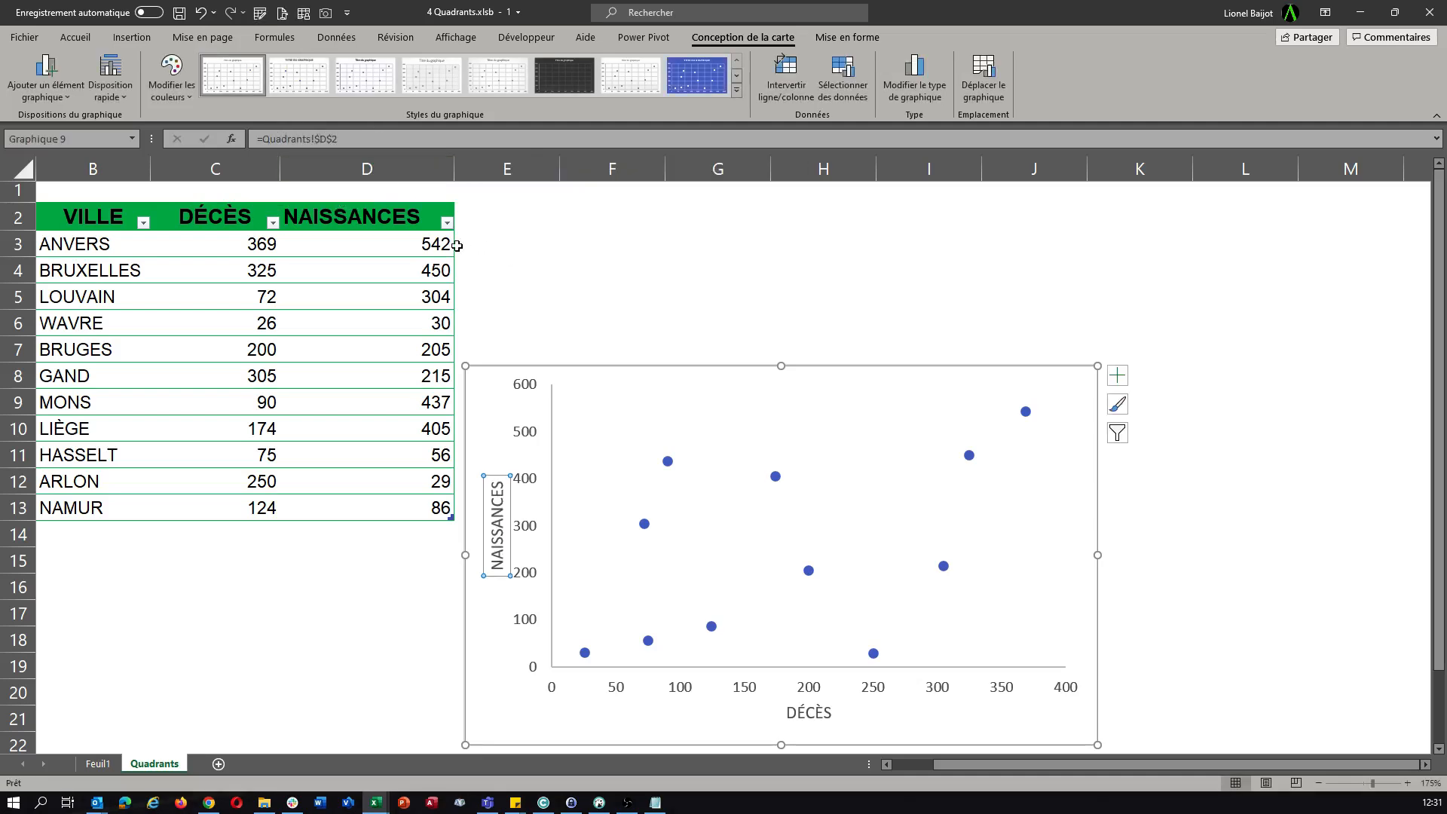
Change the header in C2 to "DÉCÈS 2023" and select the horizontal axis title to check its link.
click(234, 213)
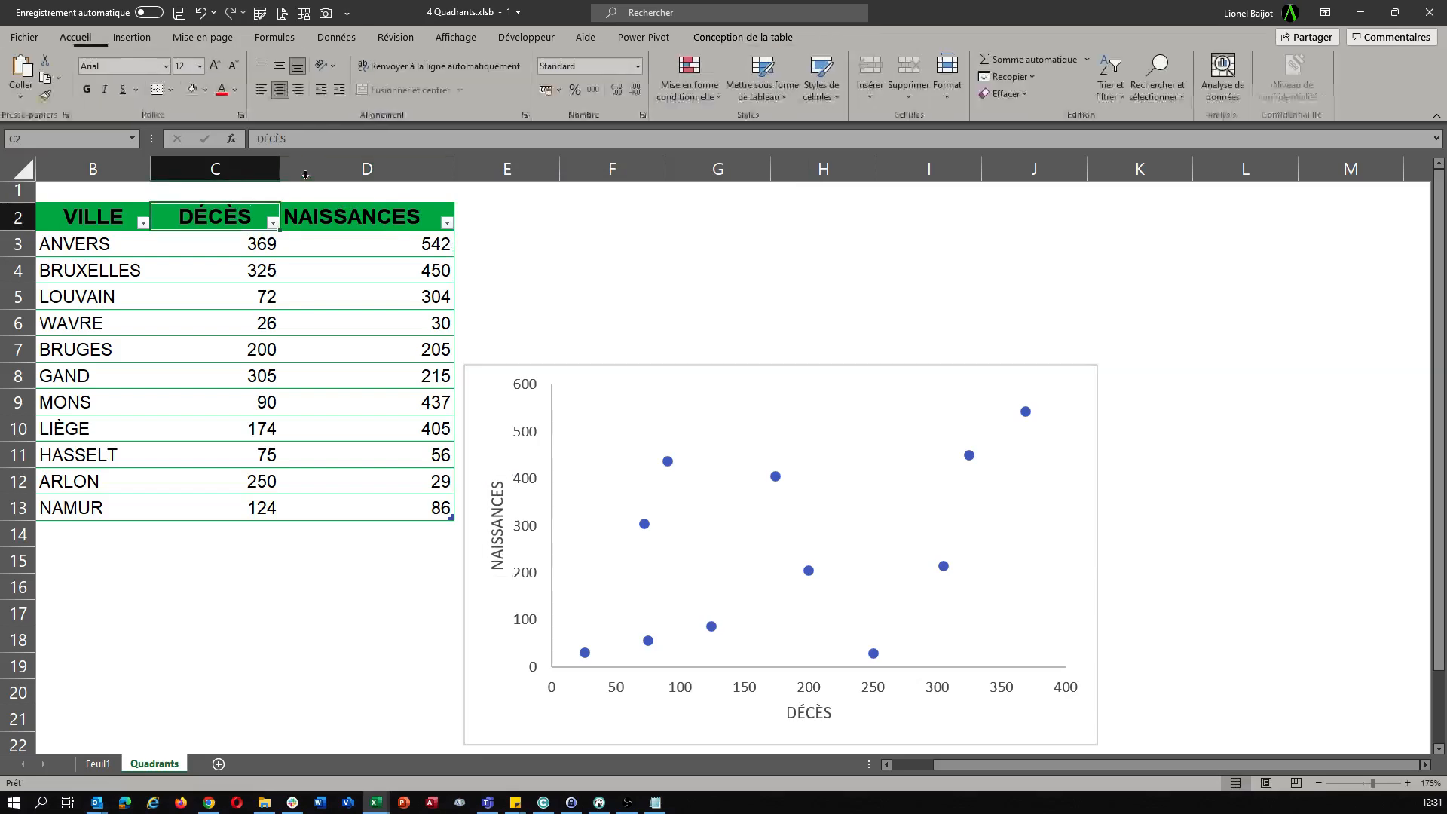
click(311, 131)
text(2023)
key(Return)
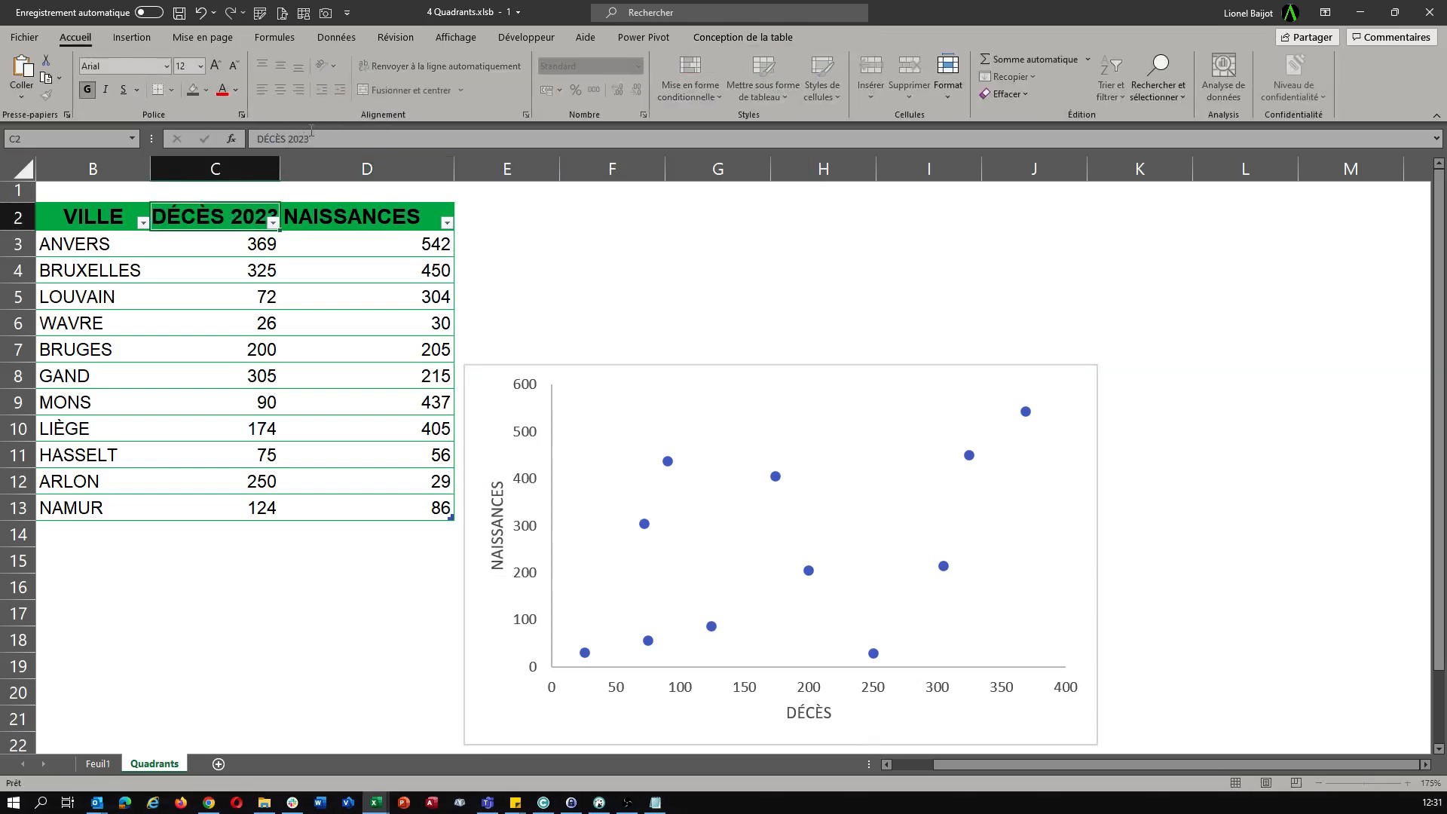
click(817, 720)
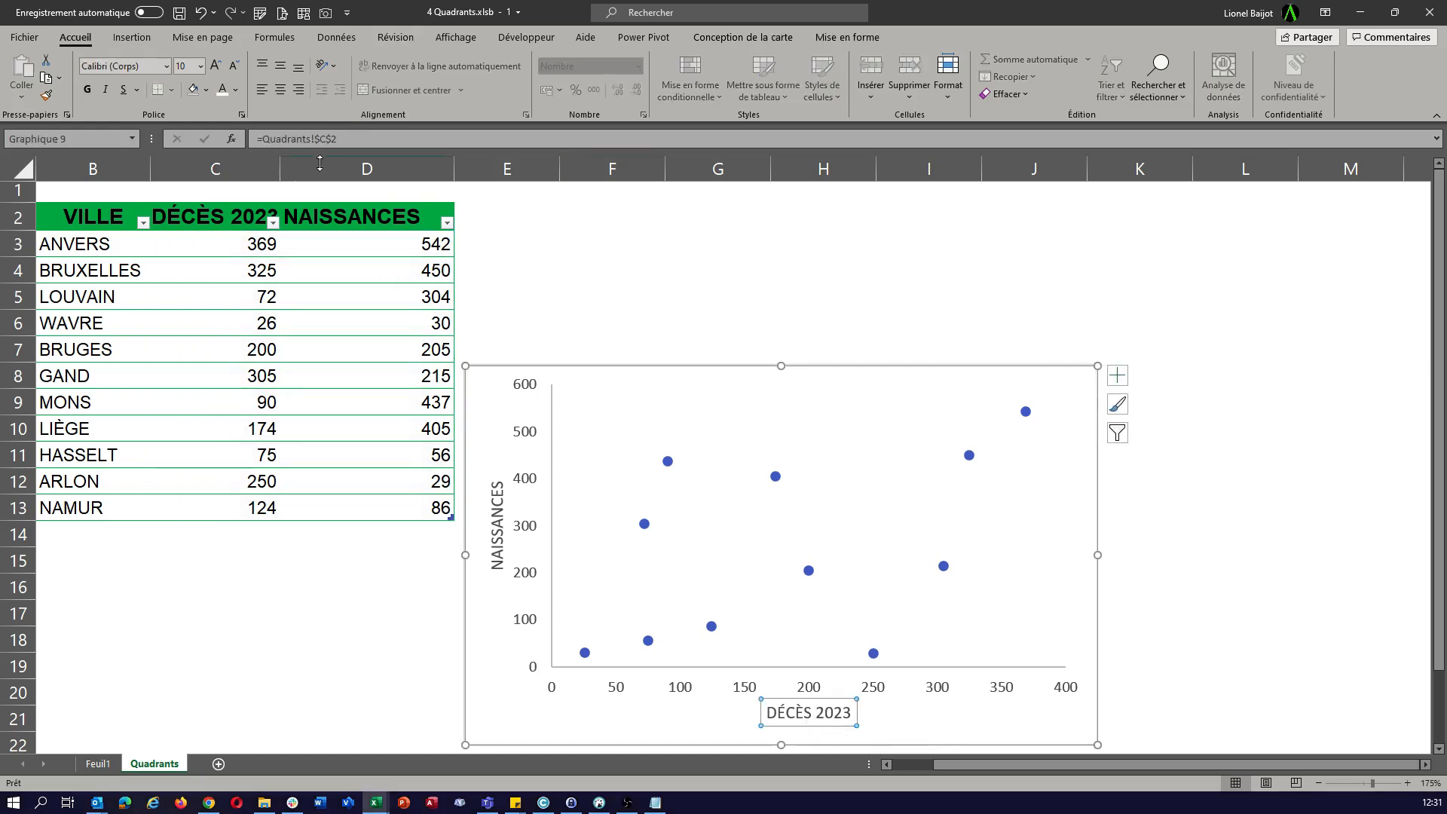
Remove 2023 from the header in C2 so that it reads "DÉCÈS" again.
click(218, 217)
click(333, 130)
key(BackSpace)
key(BackSpace)
key(BackSpace)
key(BackSpace)
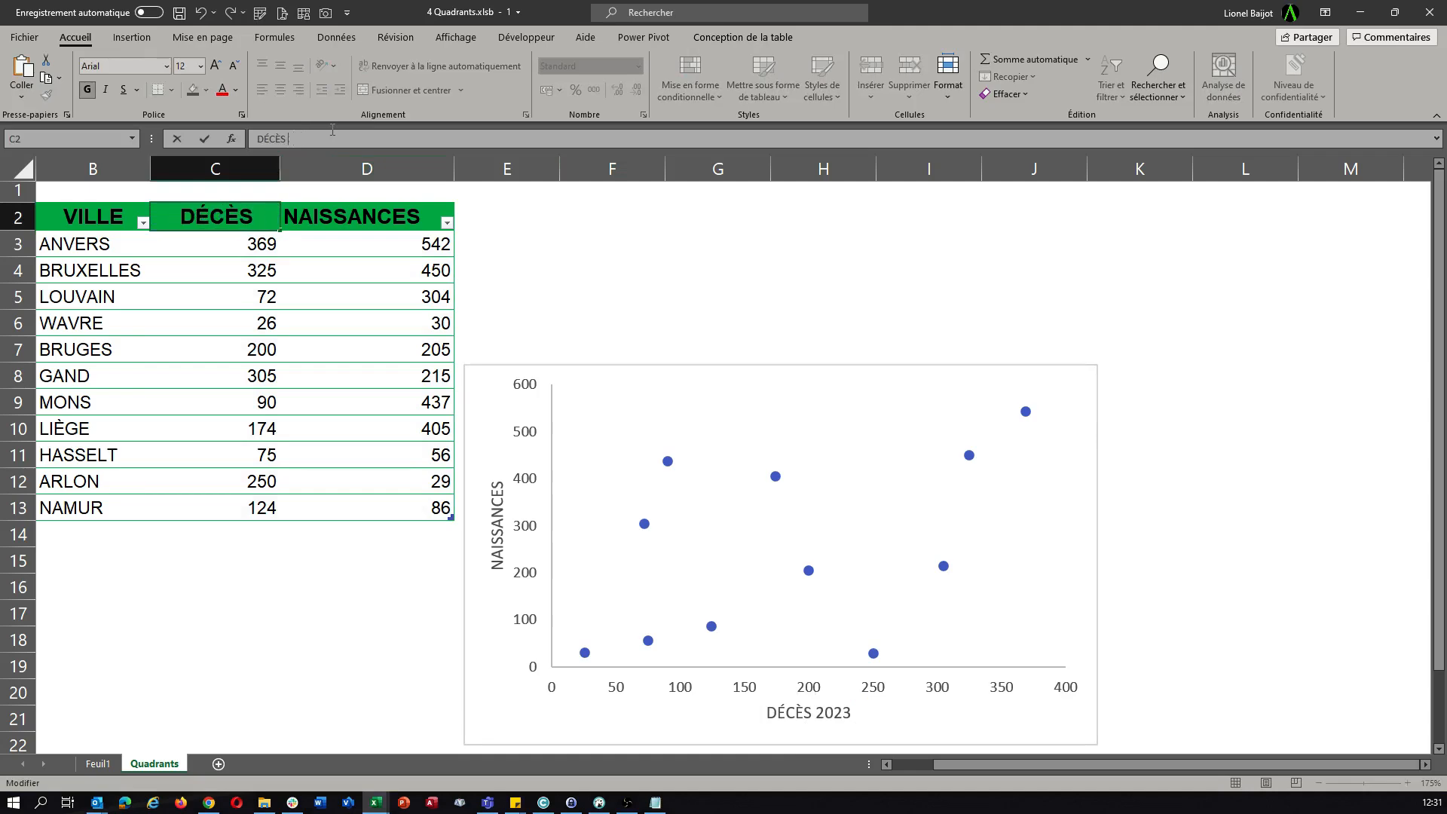
key(Return)
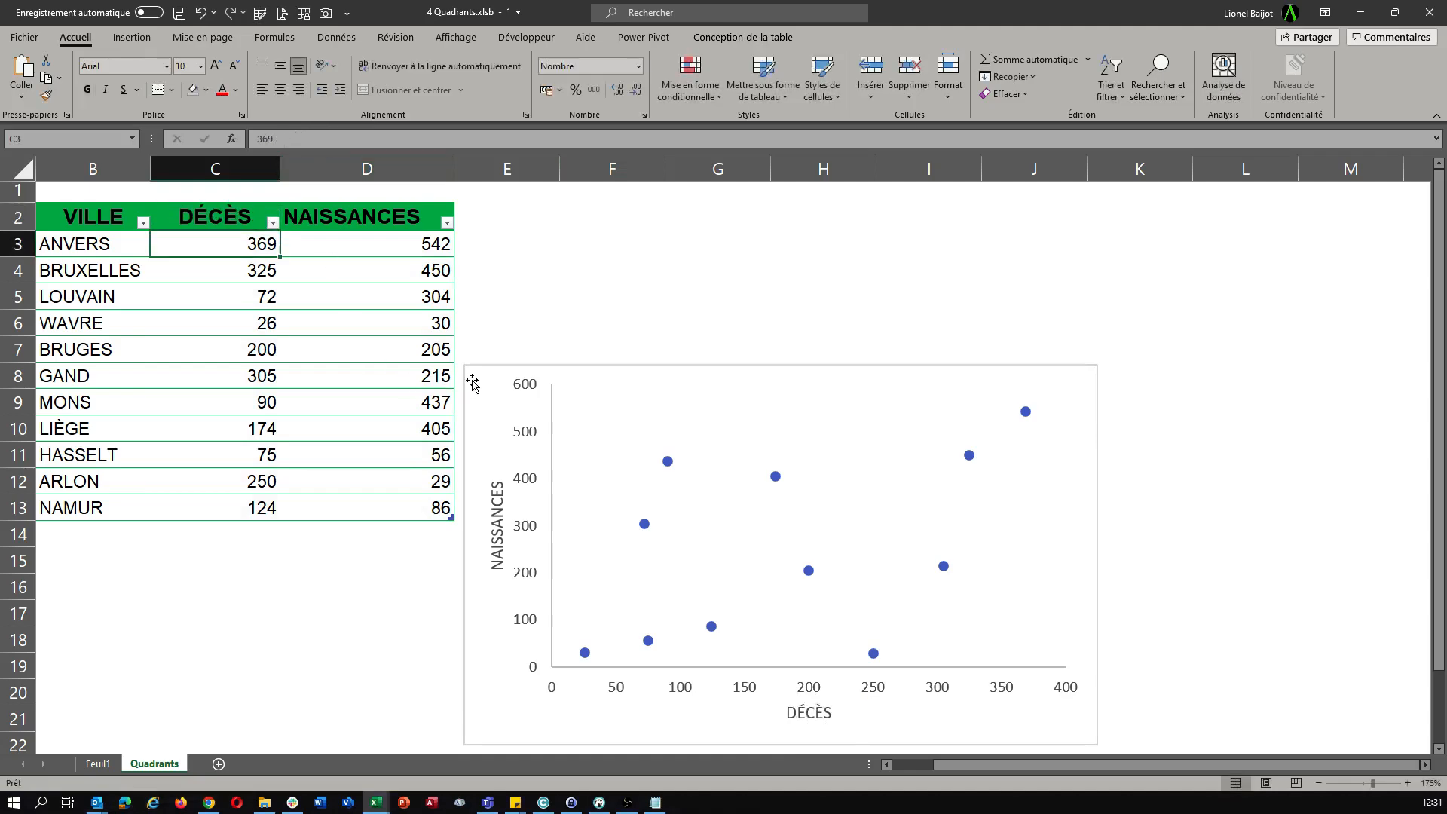
Format the NAISSANCES axis title with bold white text on a dark green fill.
click(497, 494)
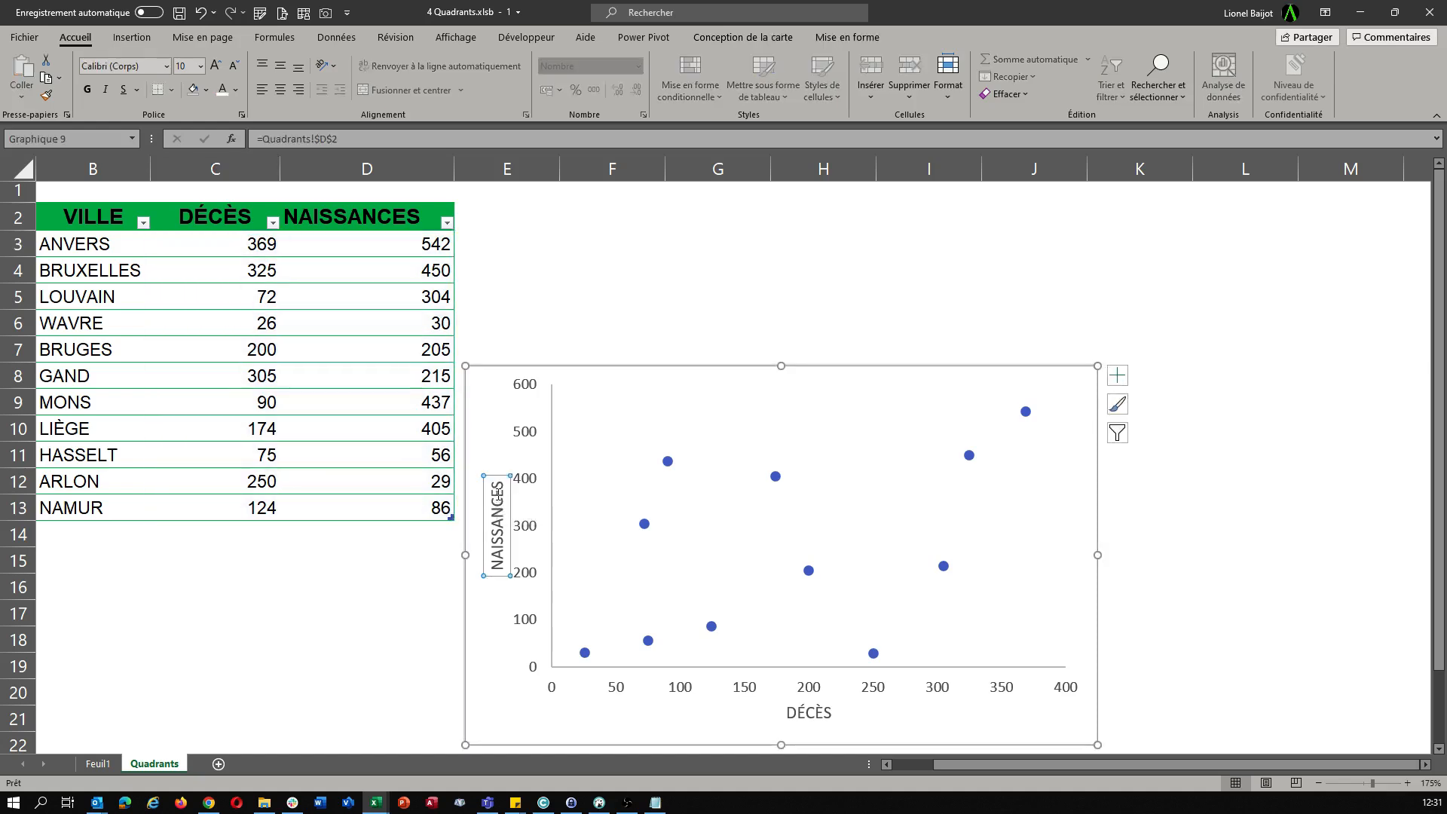
click(223, 94)
click(206, 90)
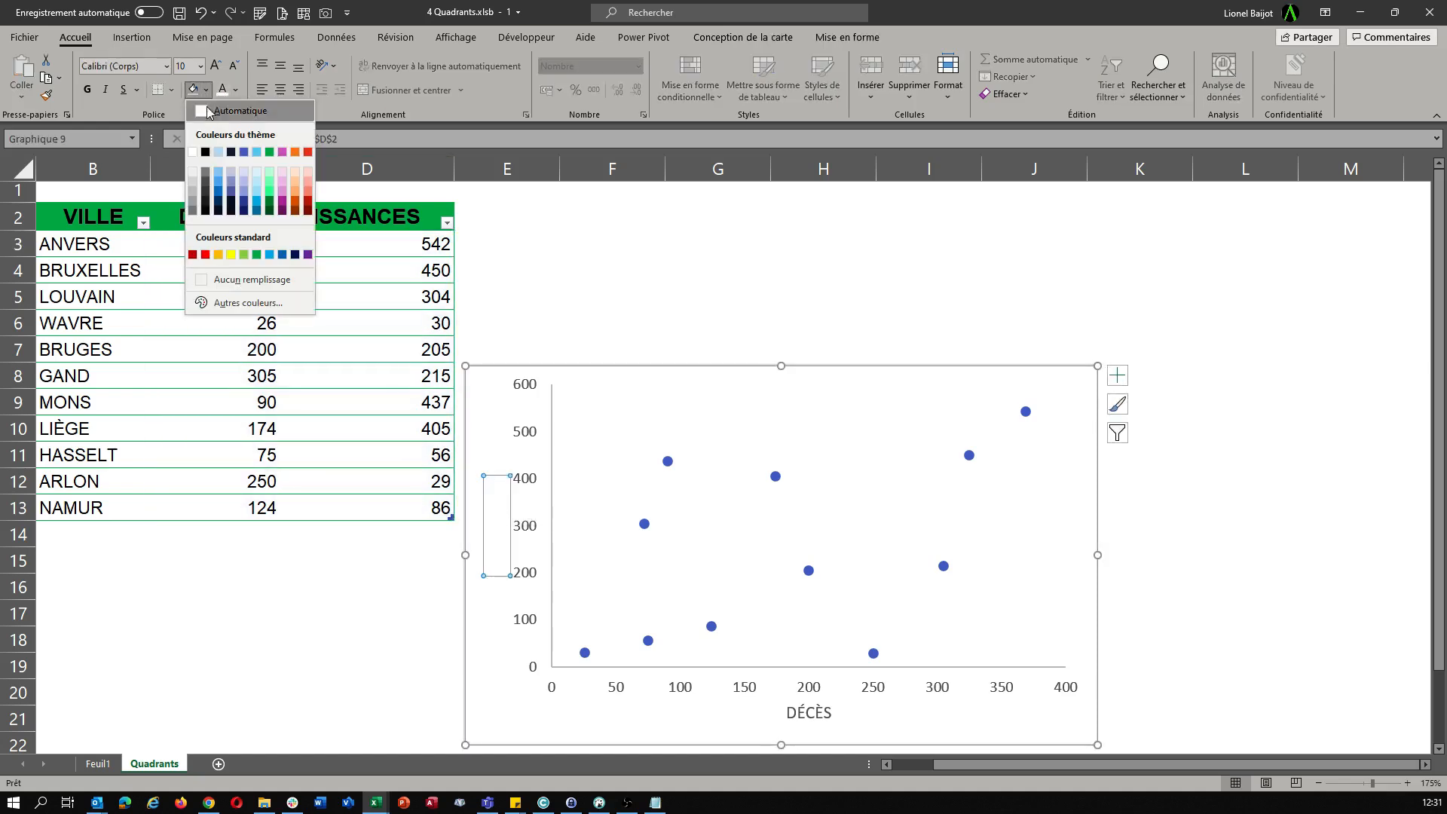
click(270, 205)
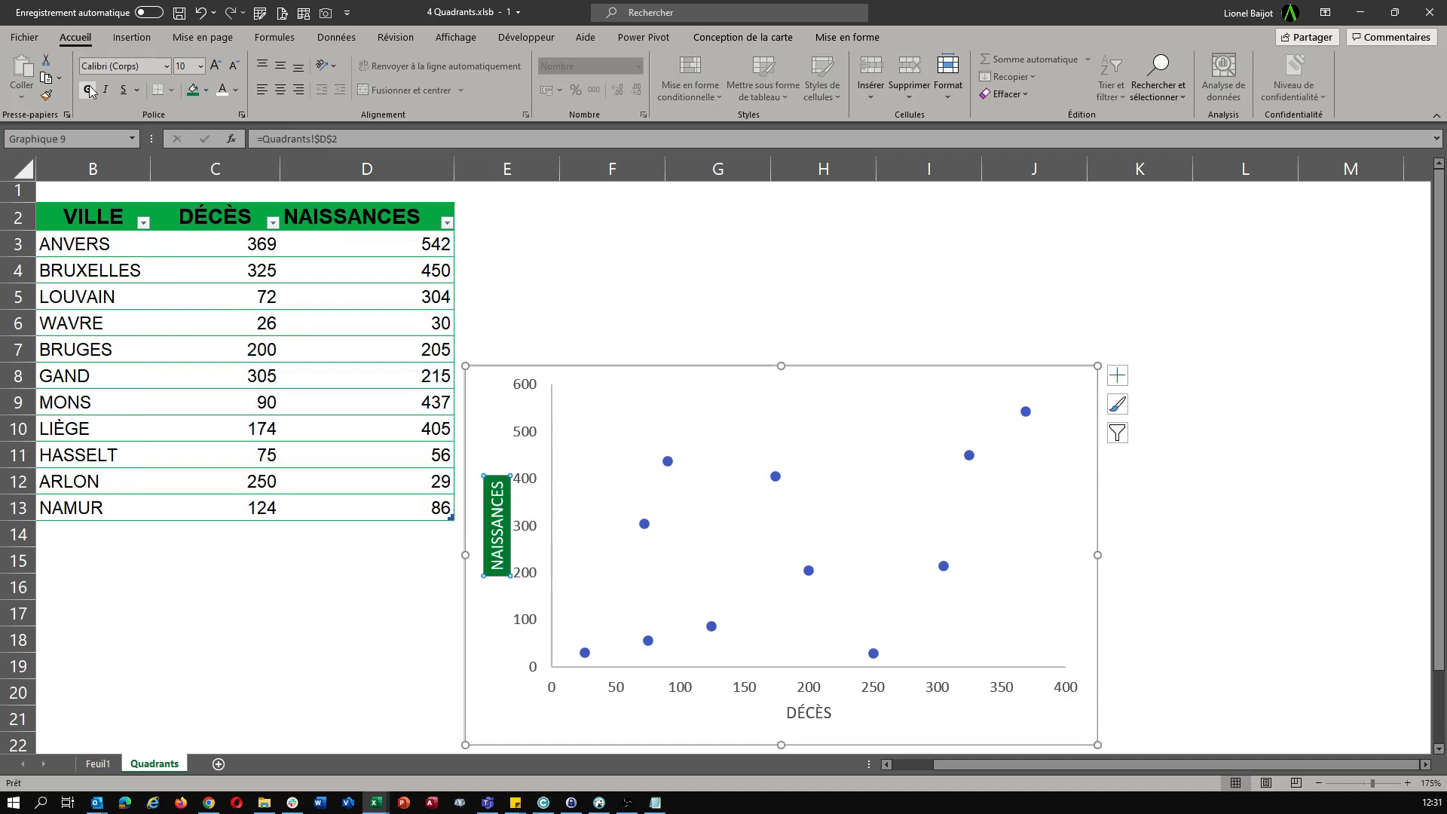
Give the DÉCÈS axis title the same dark green fill and bold white text.
click(810, 712)
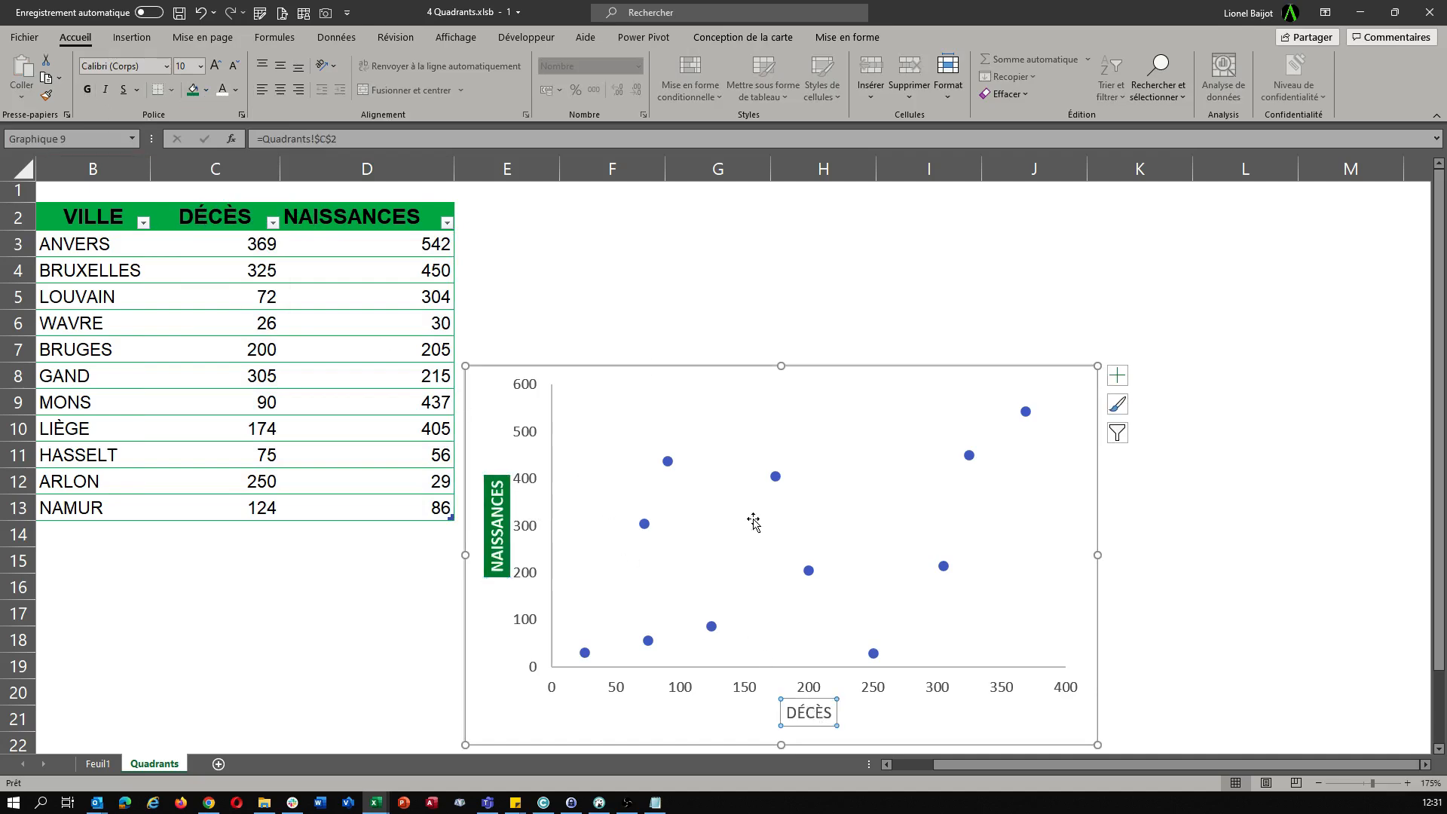
click(194, 91)
click(223, 90)
click(88, 90)
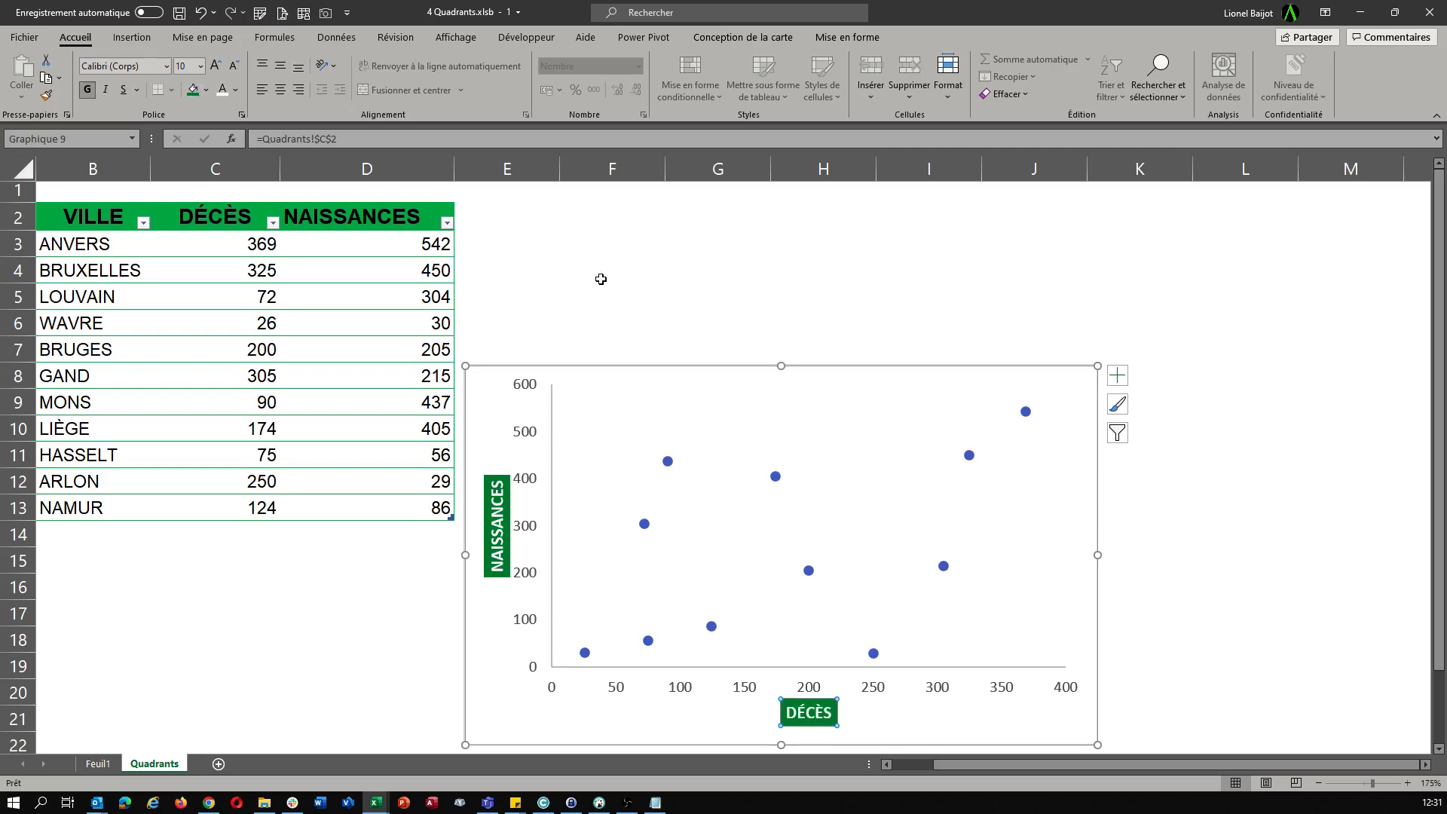
Add data labels to the points of the scatter chart.
click(654, 301)
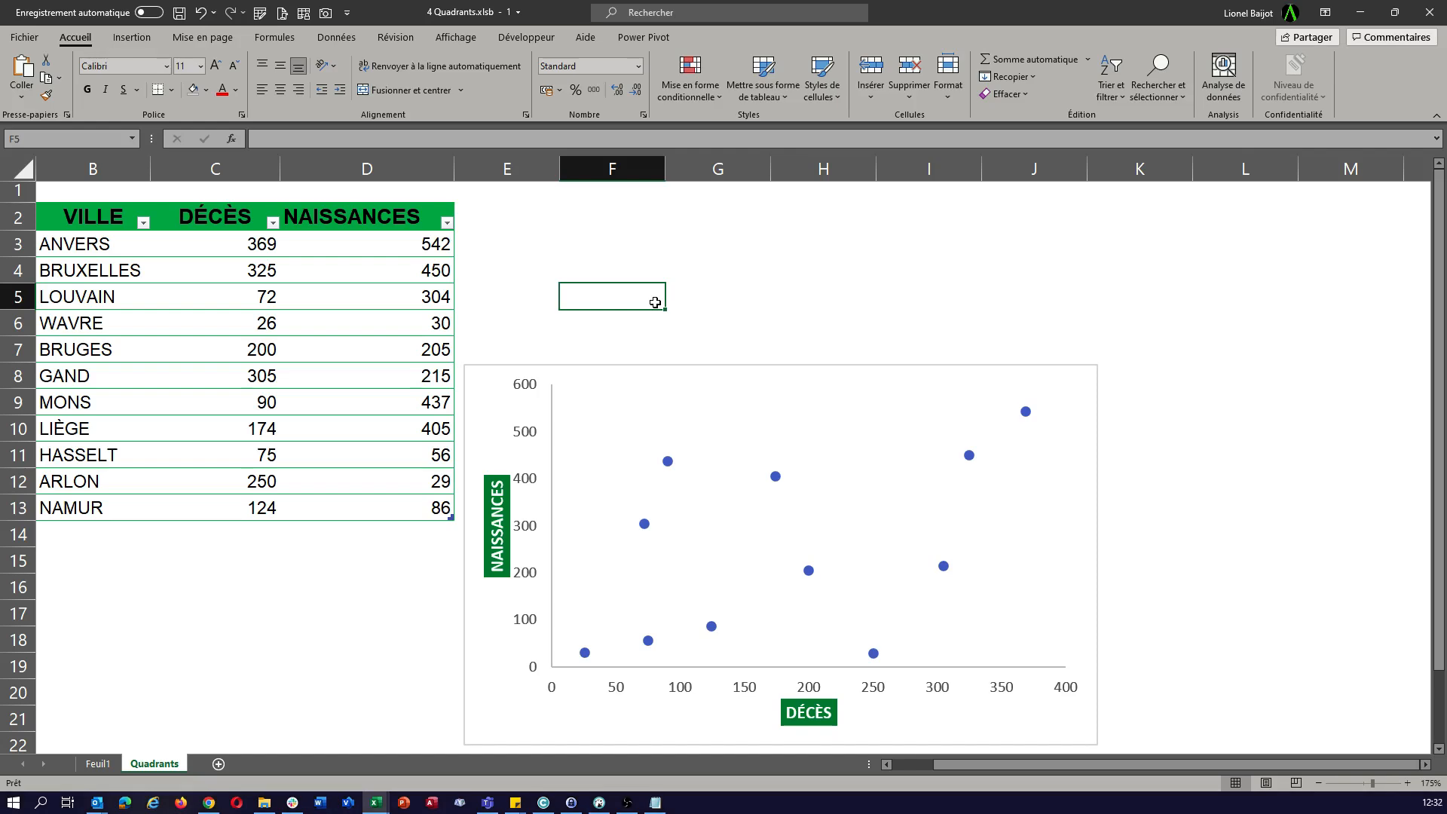
click(1091, 420)
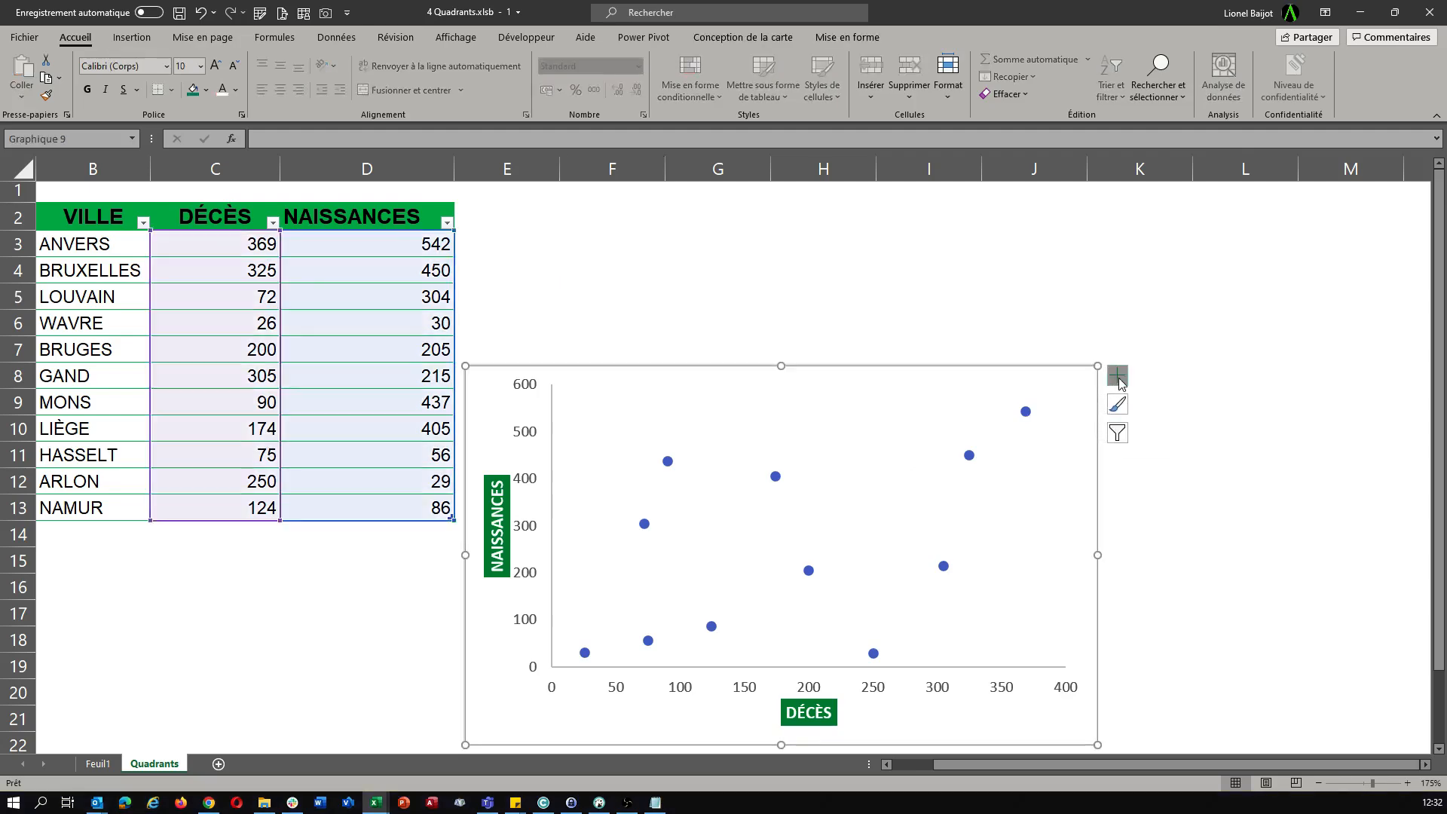
click(1120, 381)
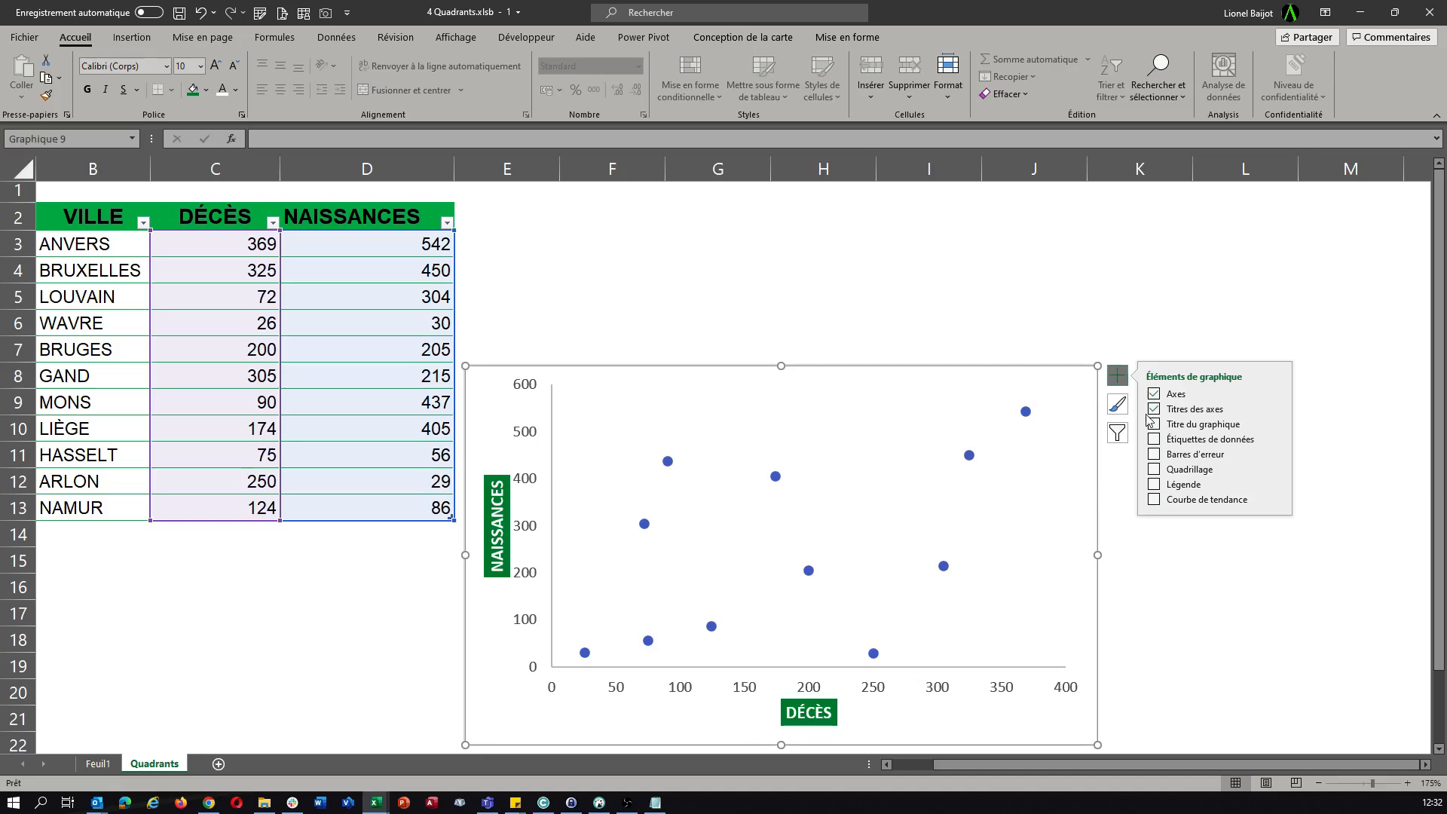
click(1156, 439)
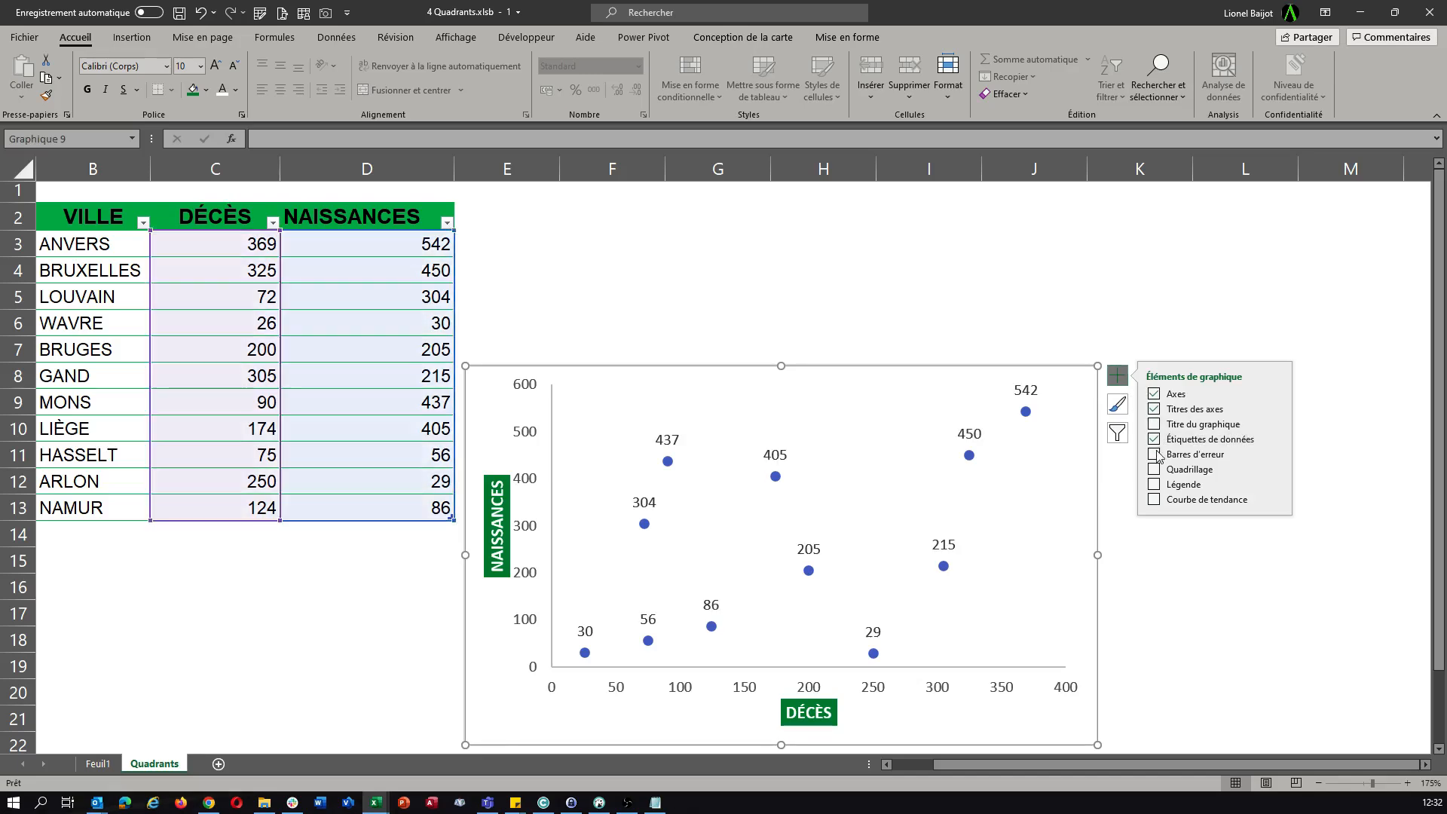
click(1120, 376)
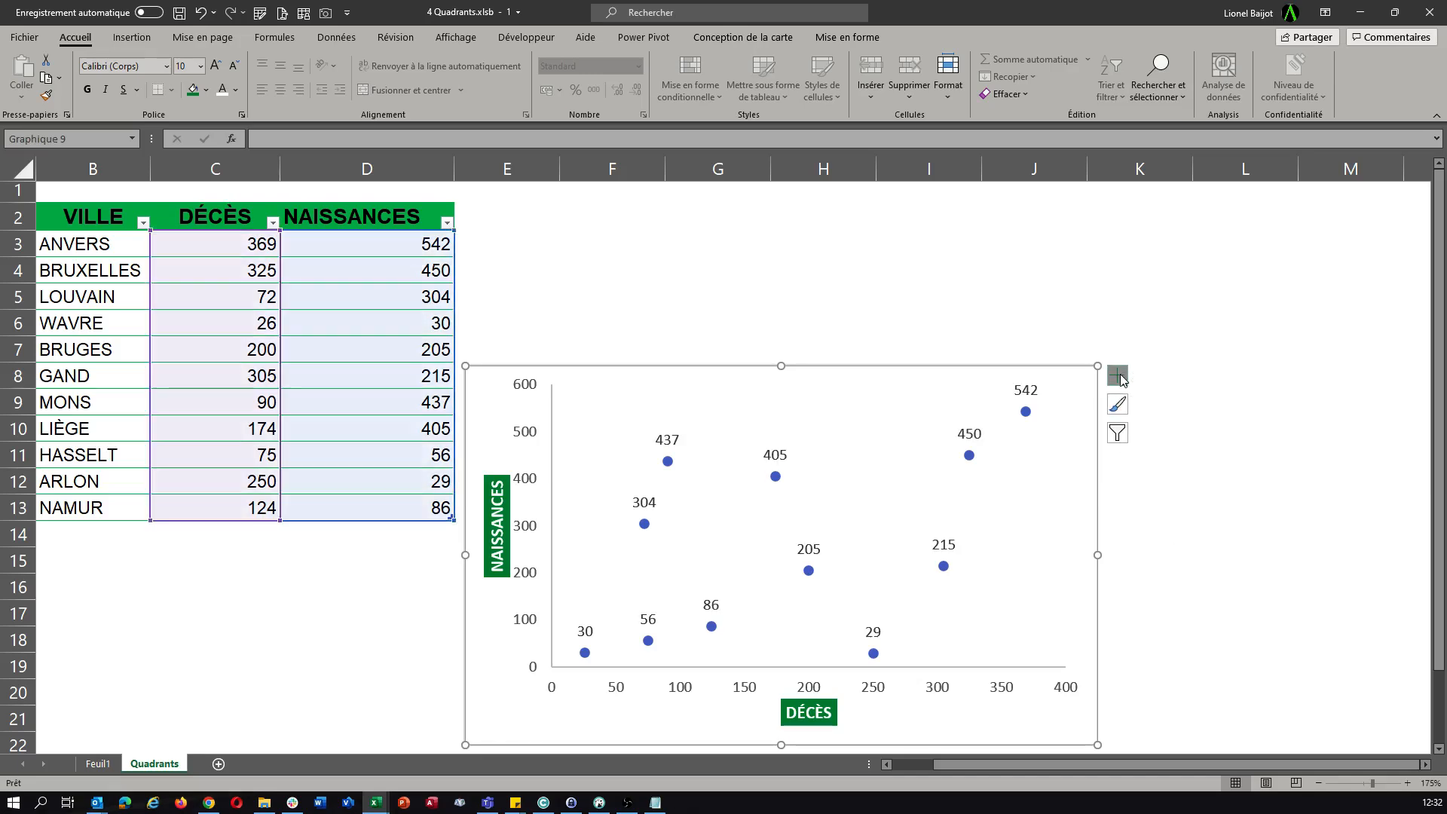
Make the data labels show the city names from B3:B13 instead of the Y values, at font size 7.
click(1028, 390)
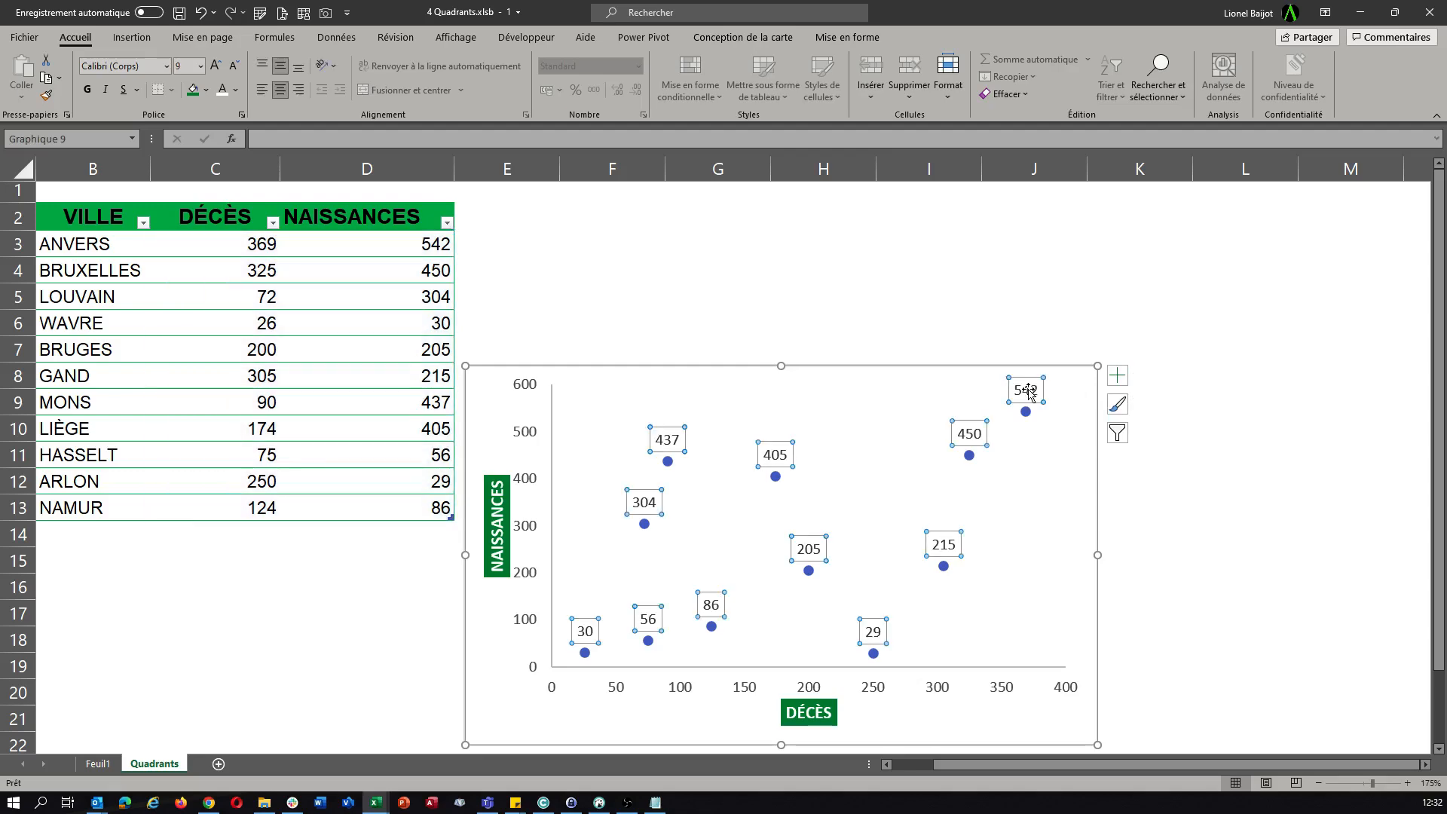
right_click(1029, 392)
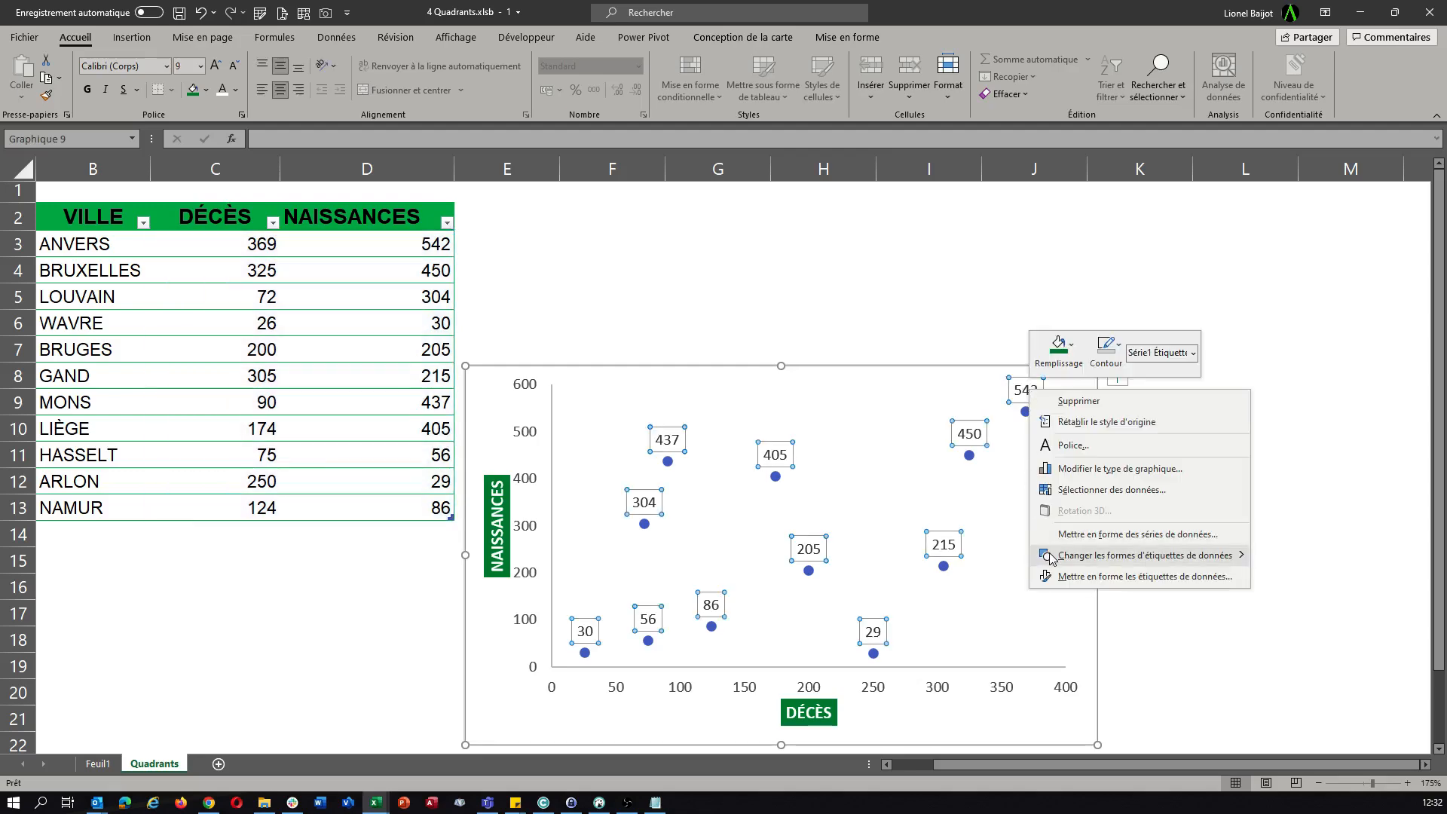
click(1088, 577)
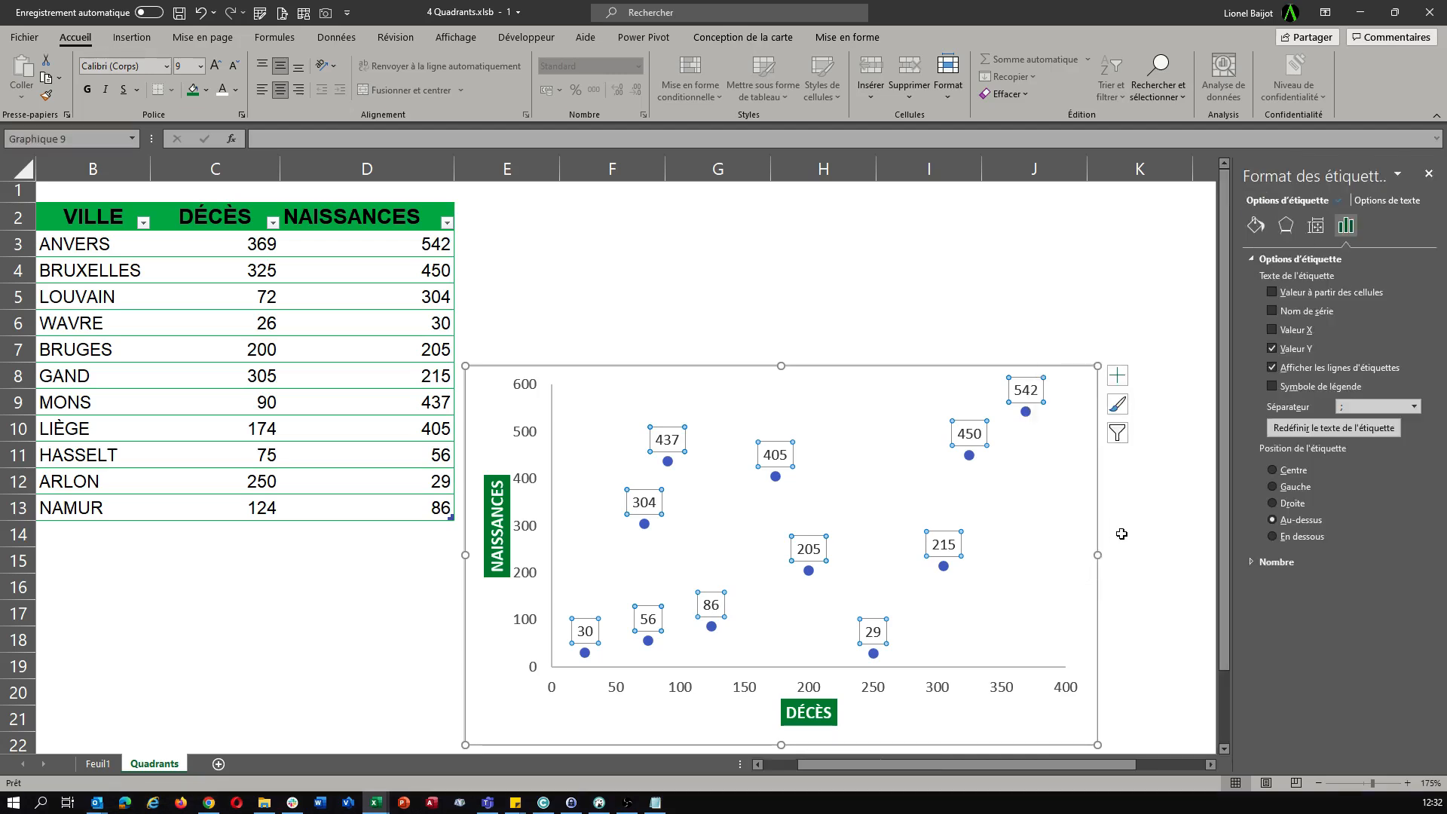
click(1272, 349)
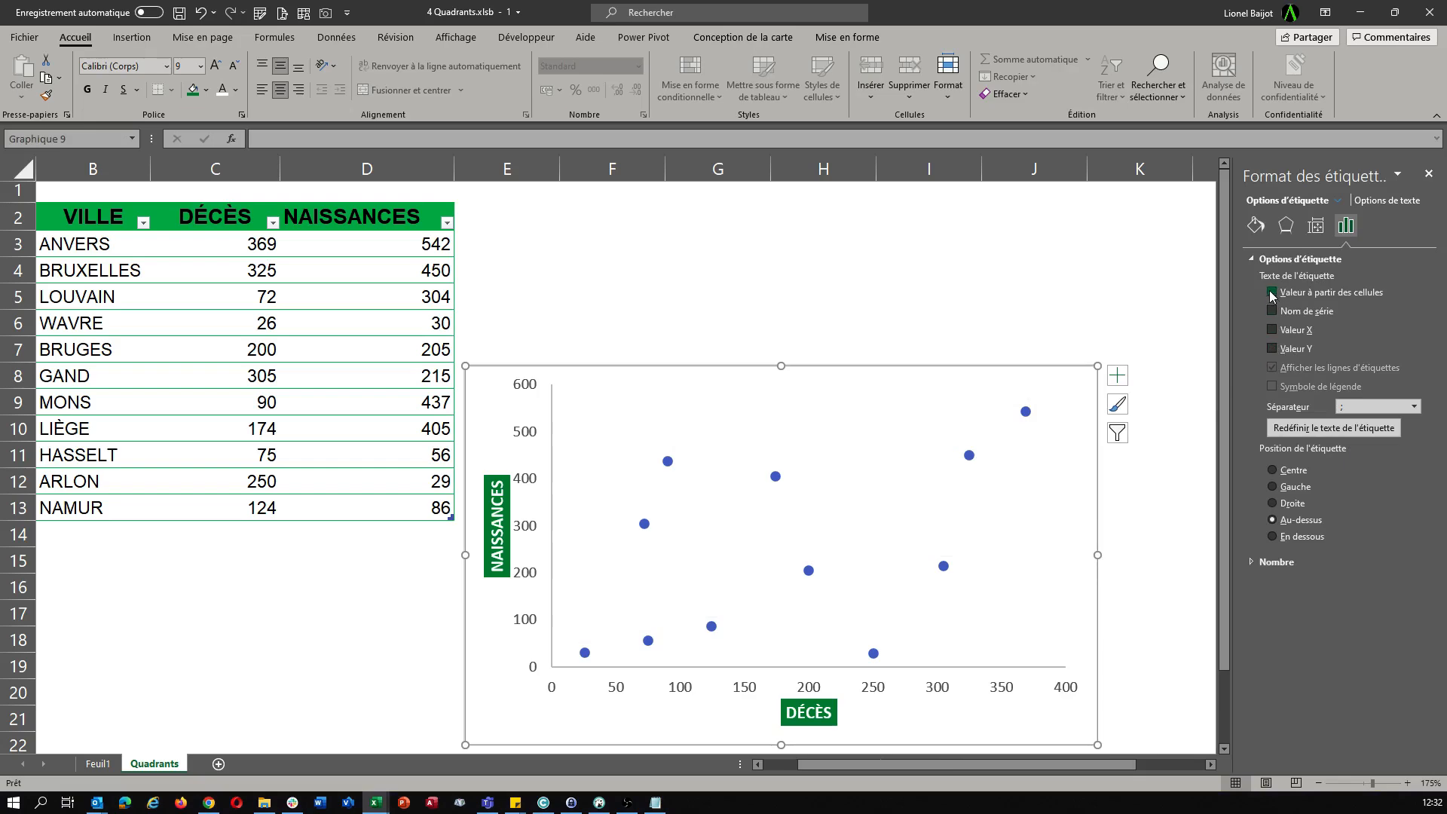
click(1272, 293)
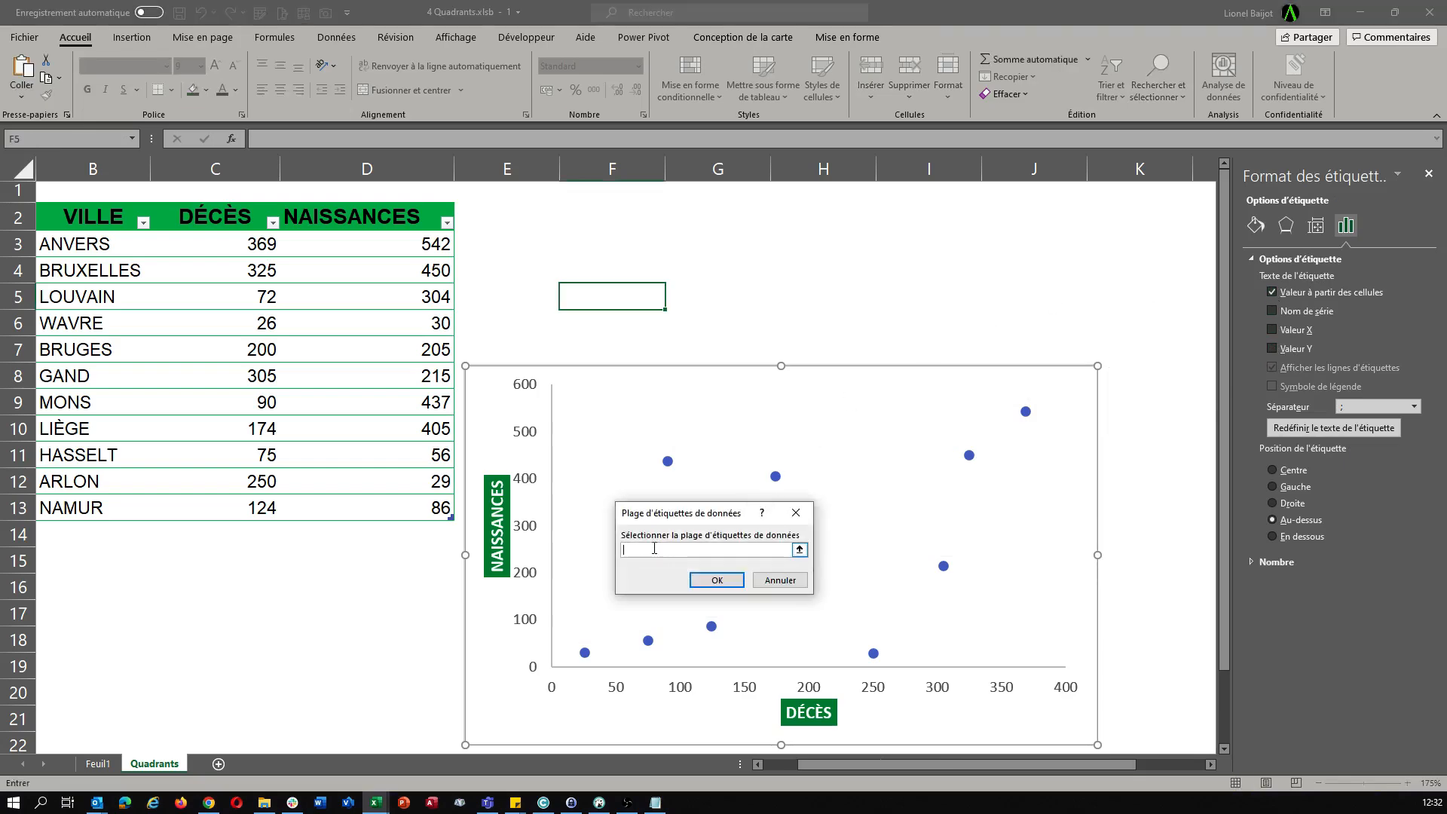
drag(76, 245, 71, 507)
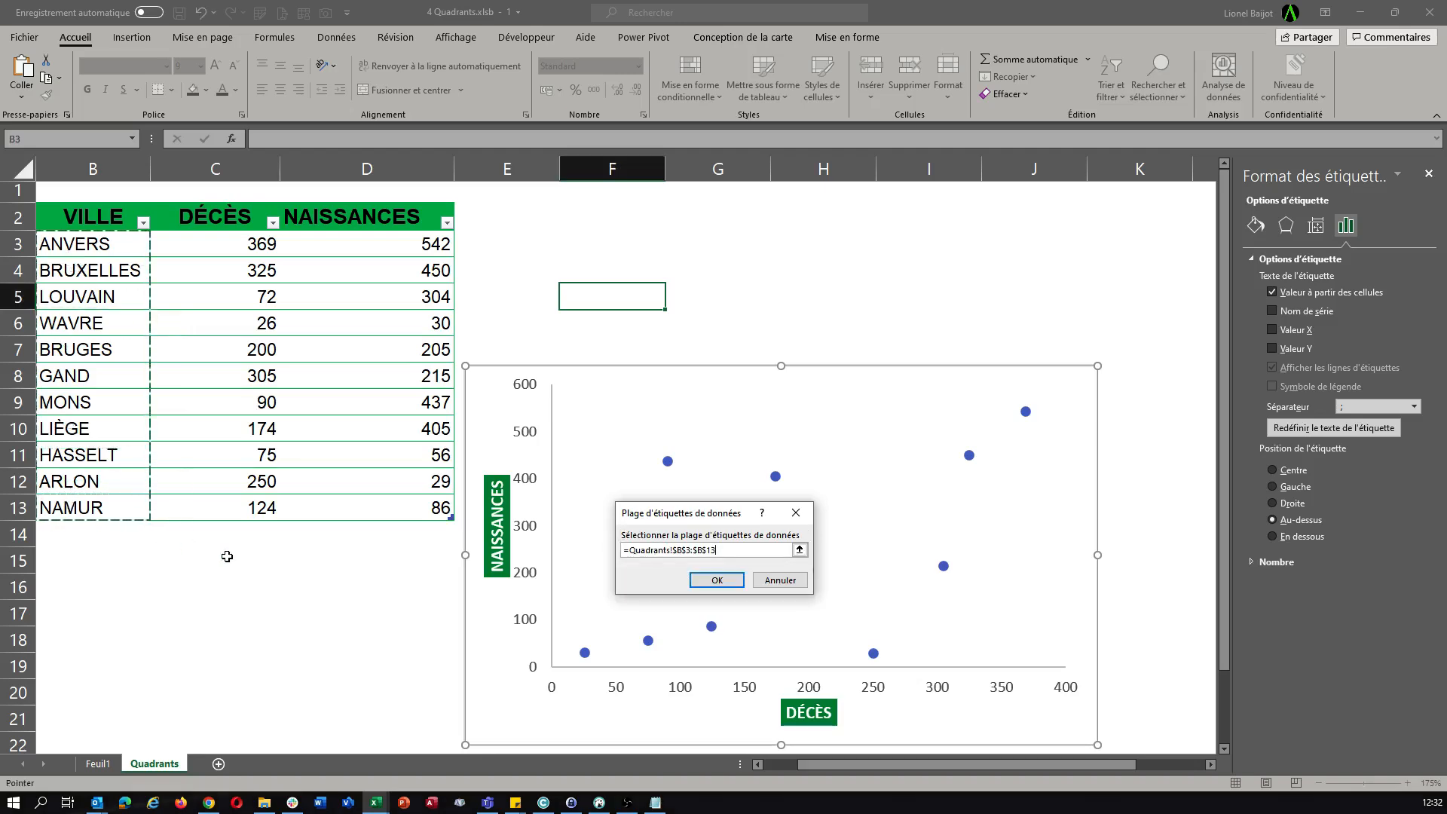
click(717, 580)
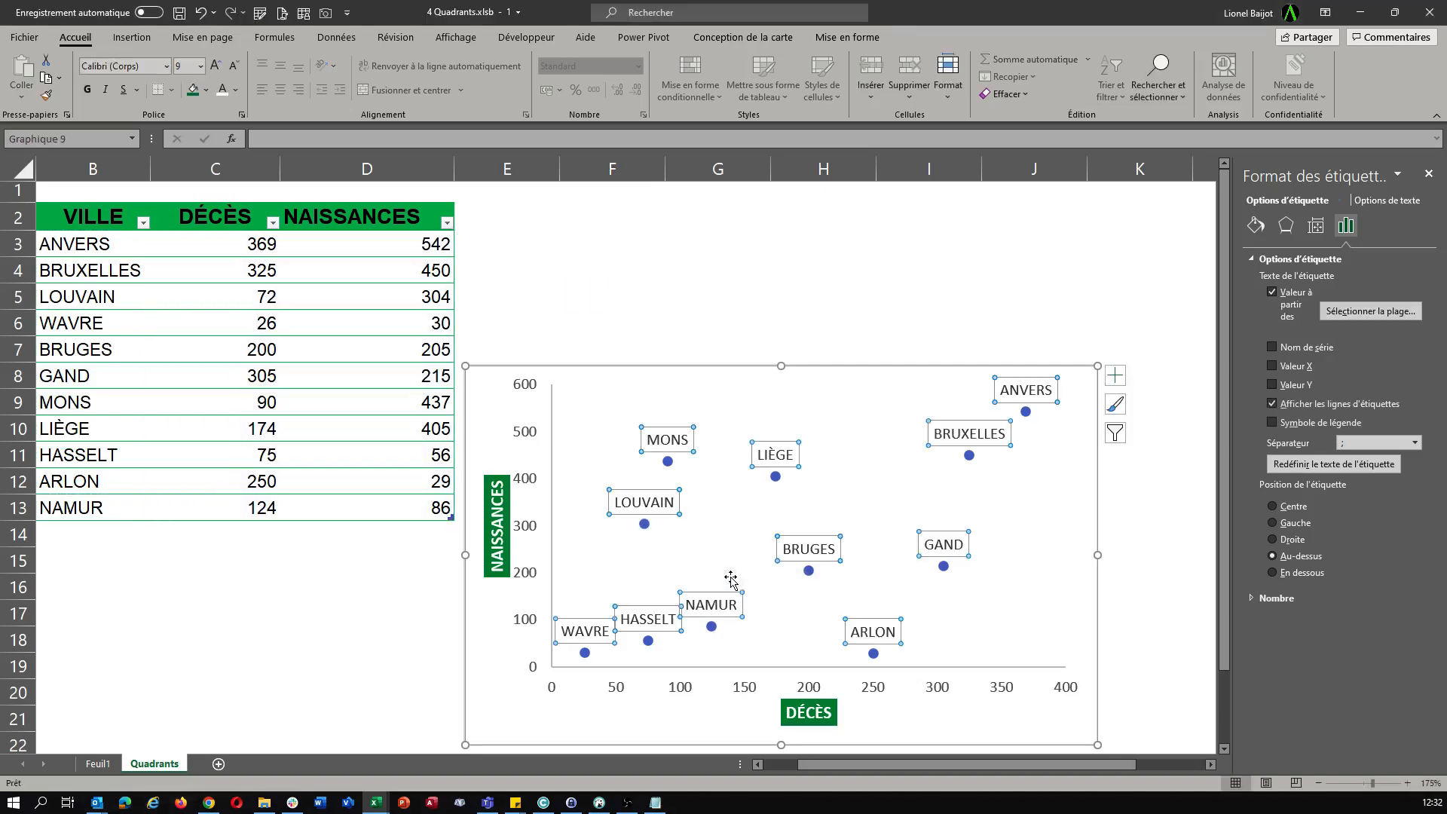
click(235, 69)
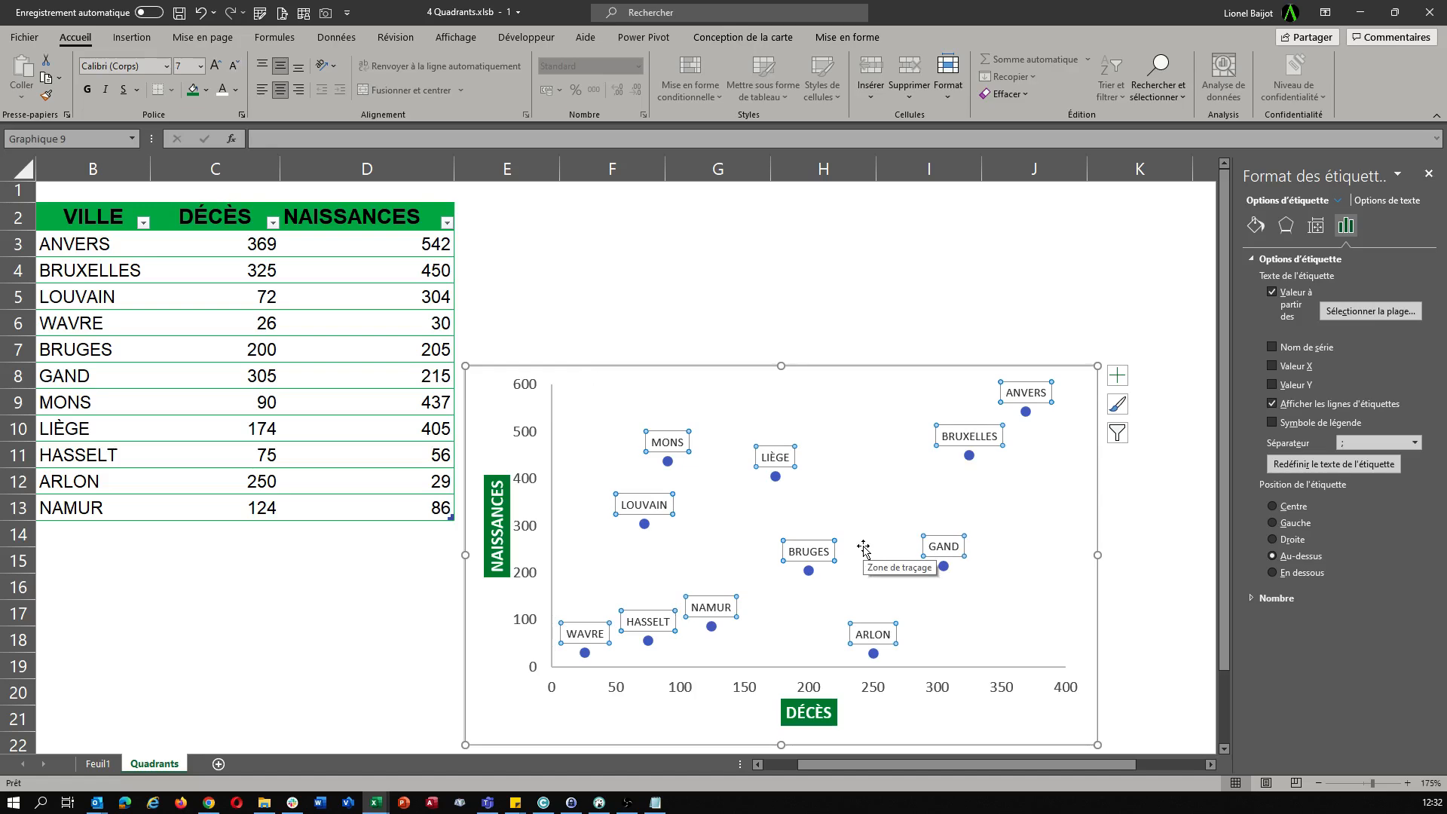
Reduce the size of the scatter series' built-in markers to 3.
click(775, 478)
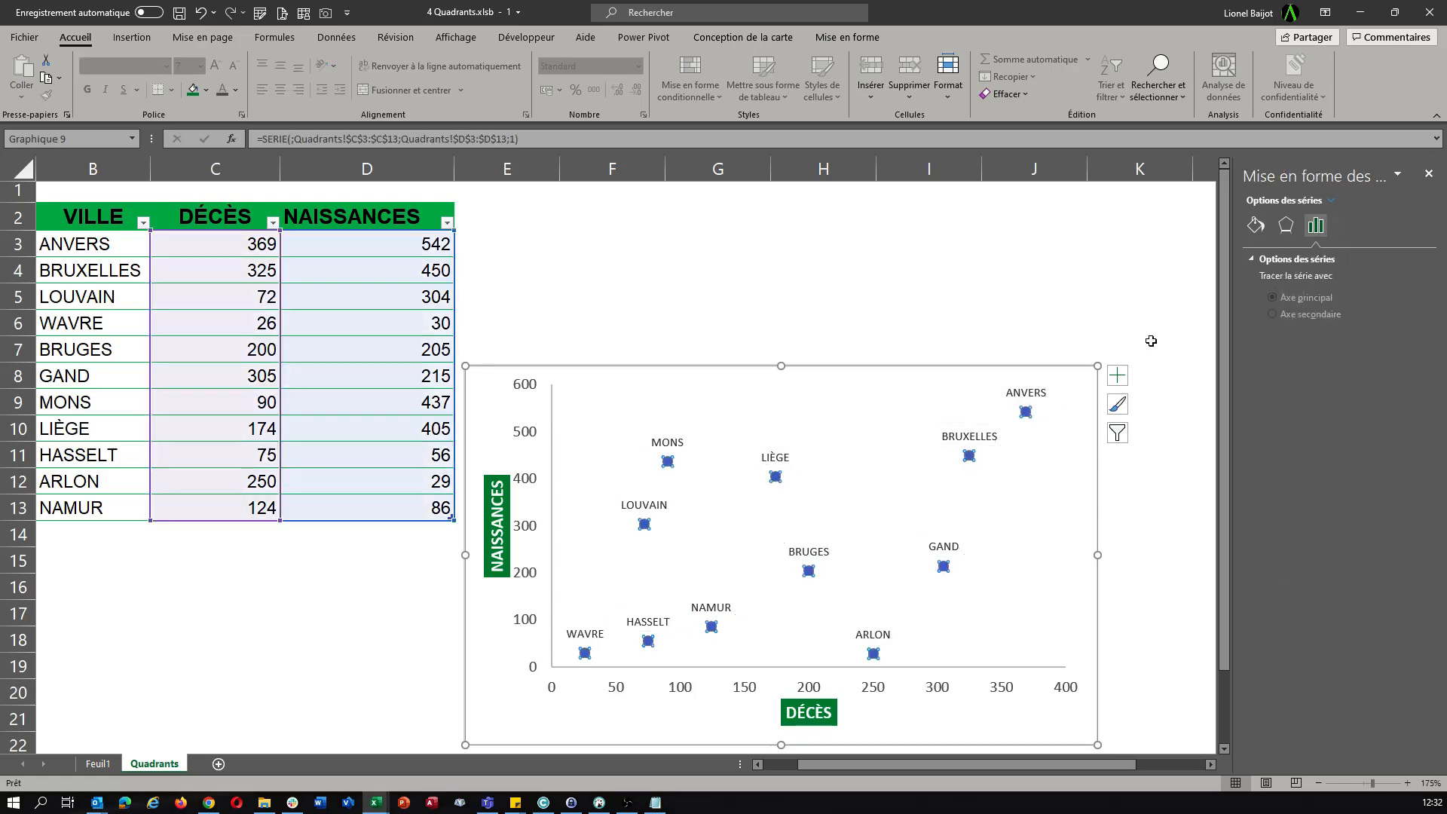
click(1260, 227)
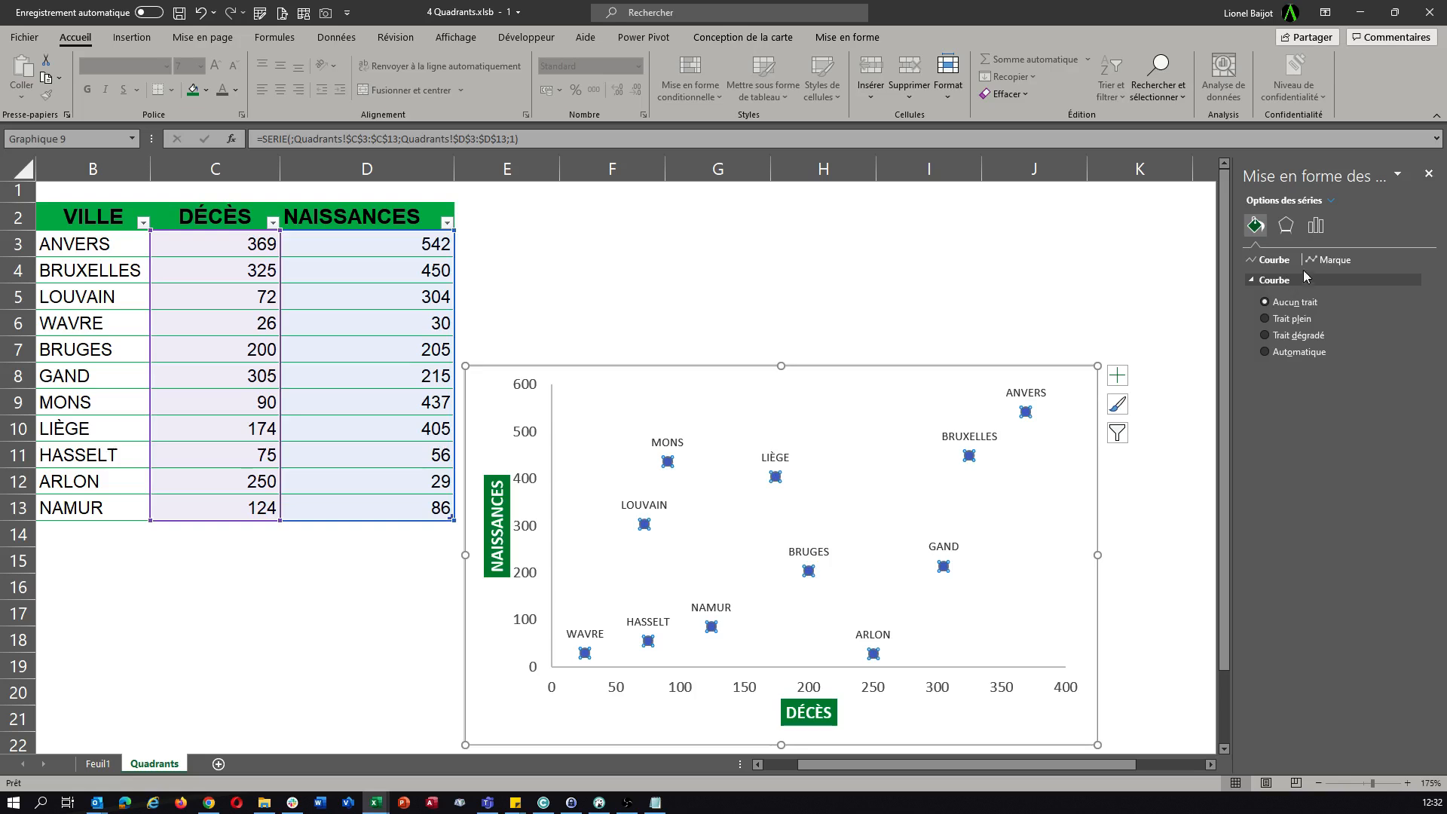
click(1333, 259)
click(1251, 281)
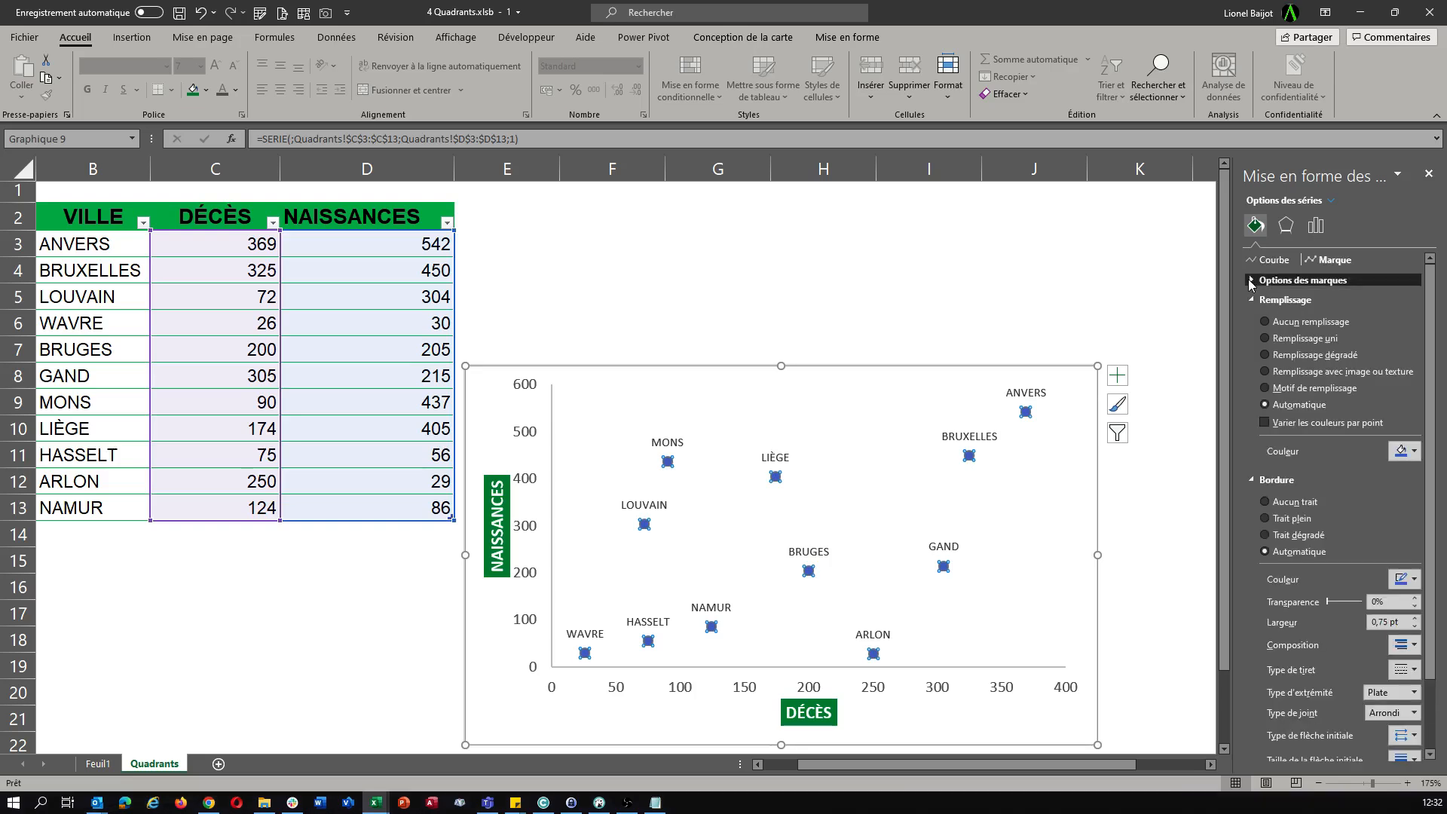
click(1251, 280)
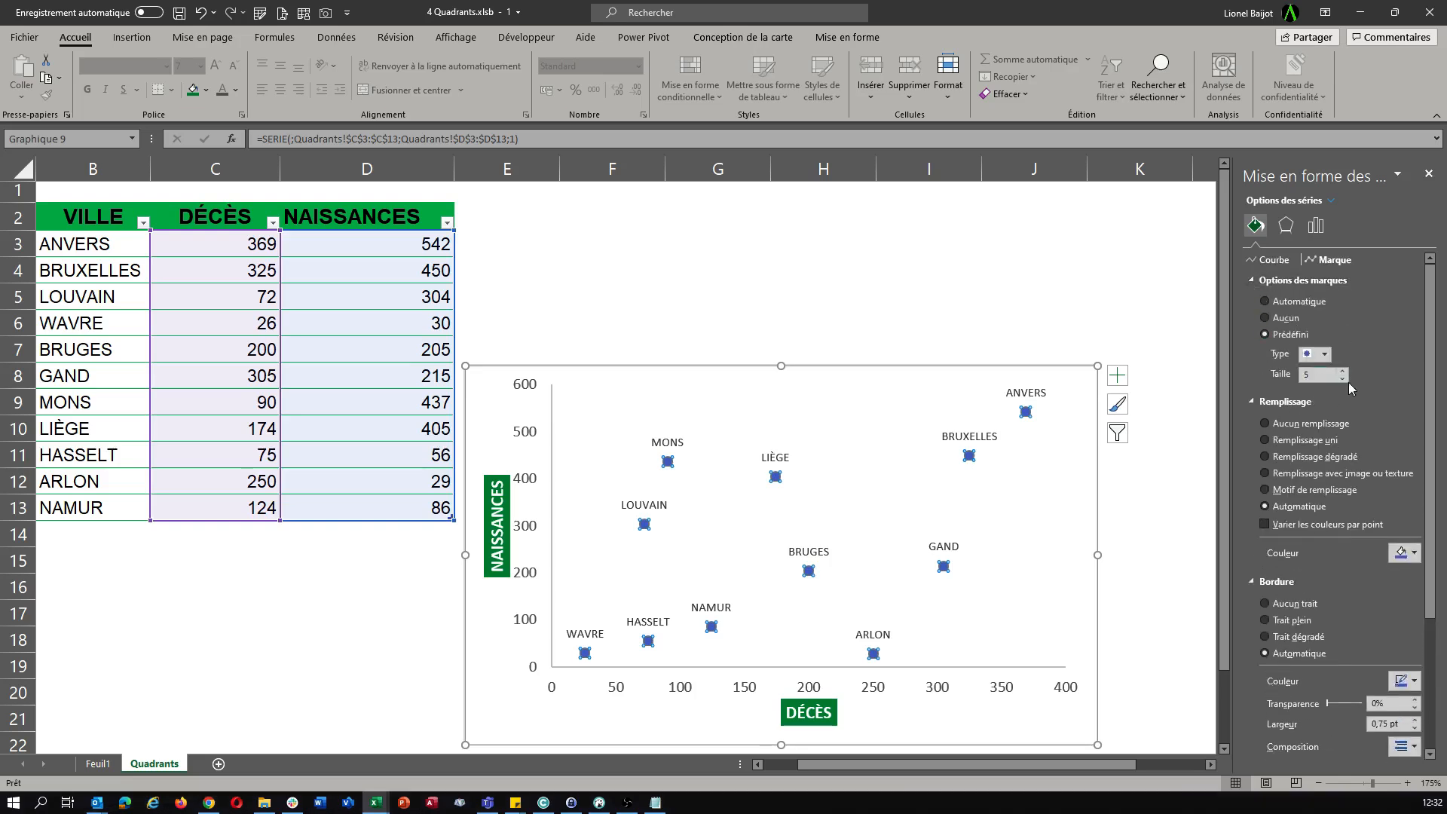
click(1342, 379)
click(1342, 379)
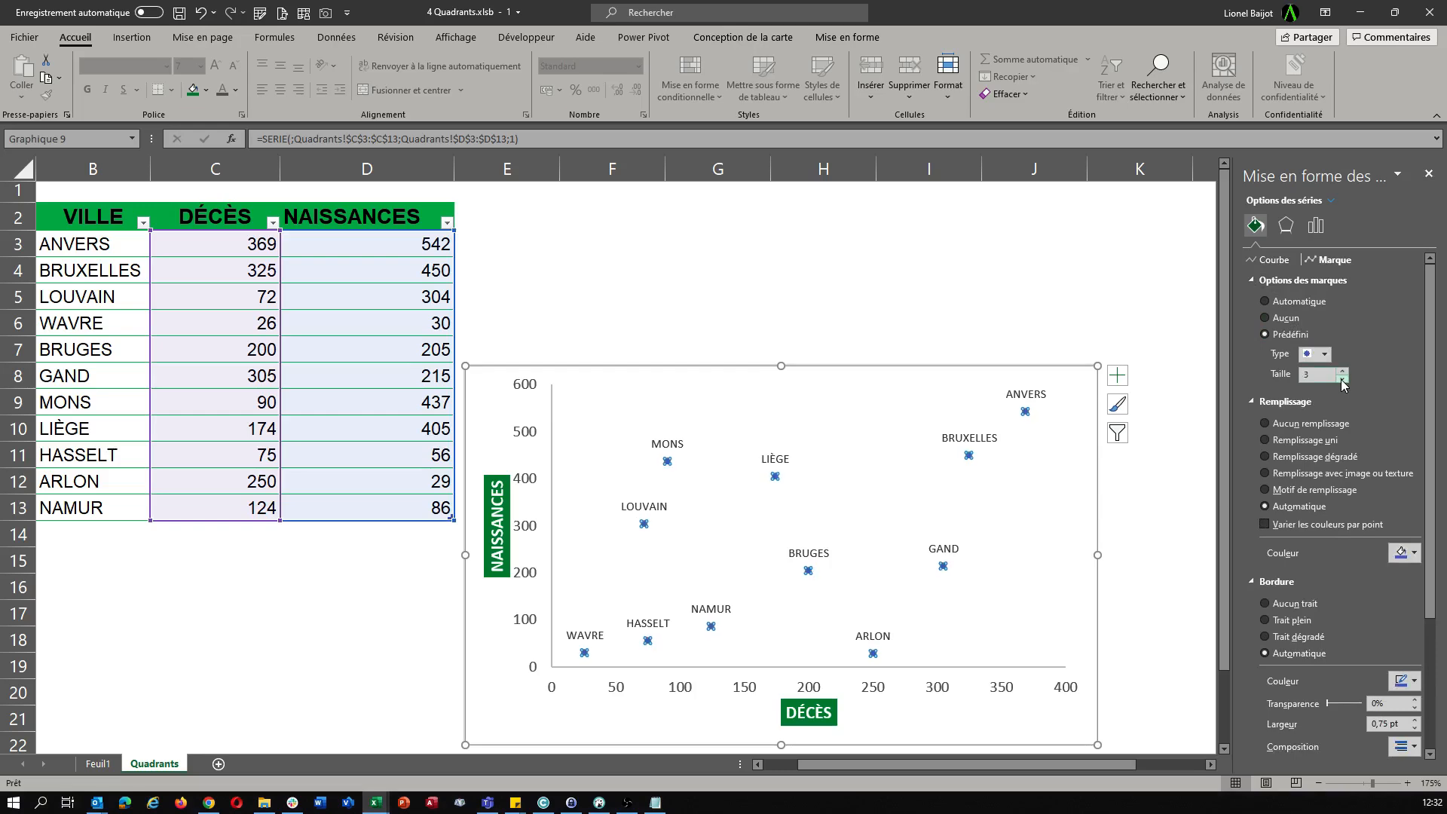
Give the scatter markers a dark green solid fill and a matching dark green border.
click(1415, 560)
key(Escape)
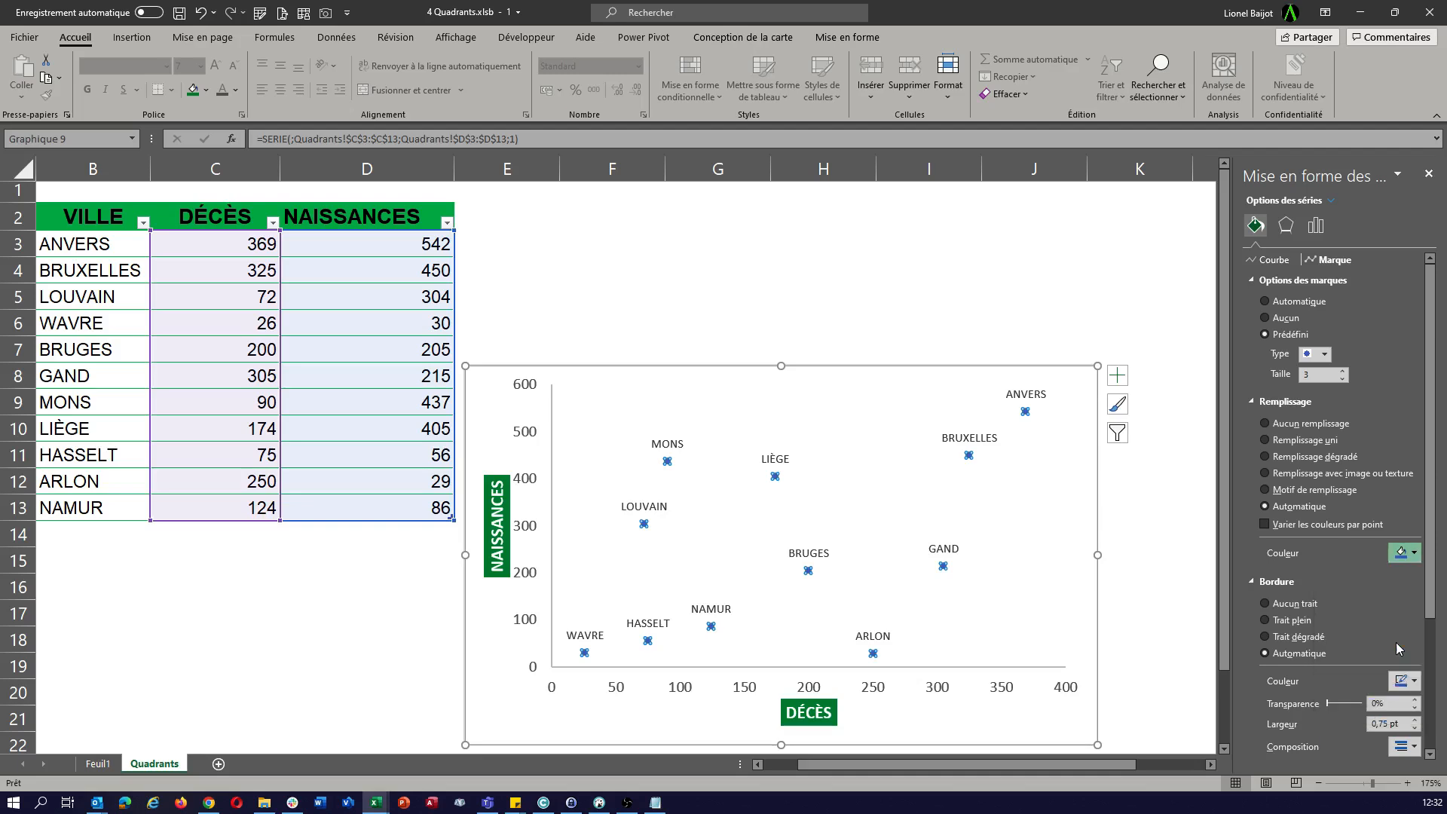
click(1407, 698)
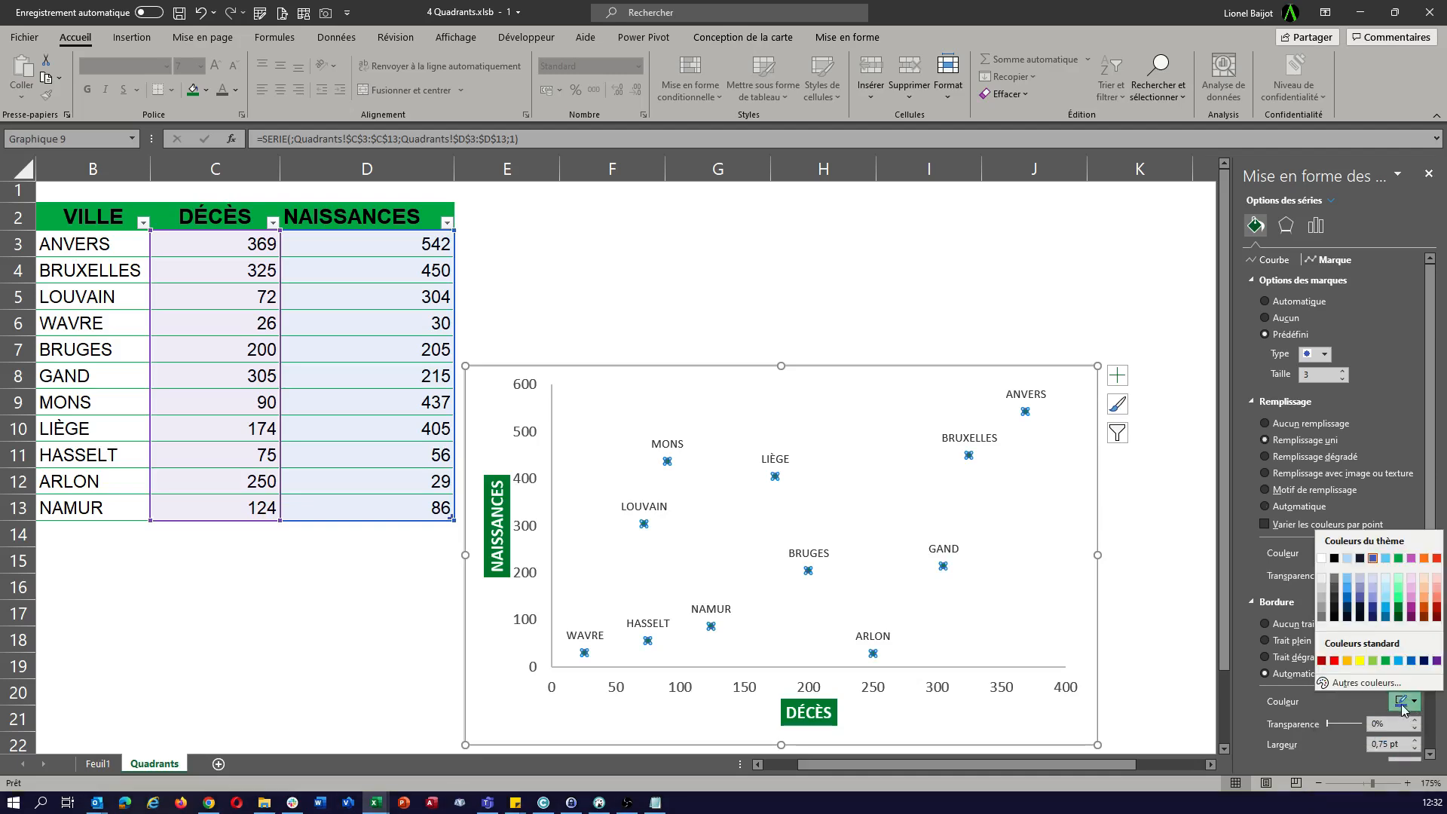
click(1399, 617)
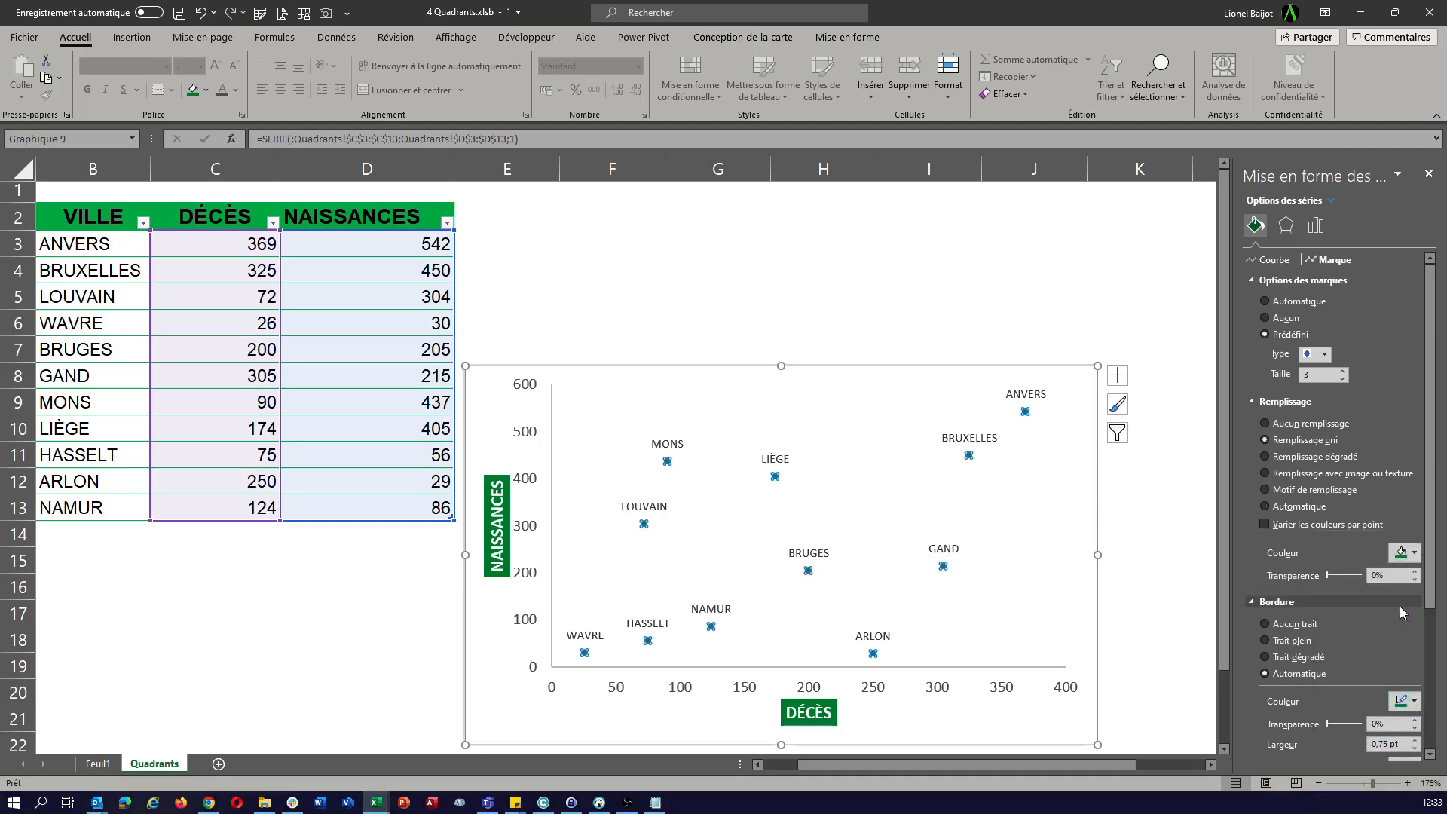
click(1180, 548)
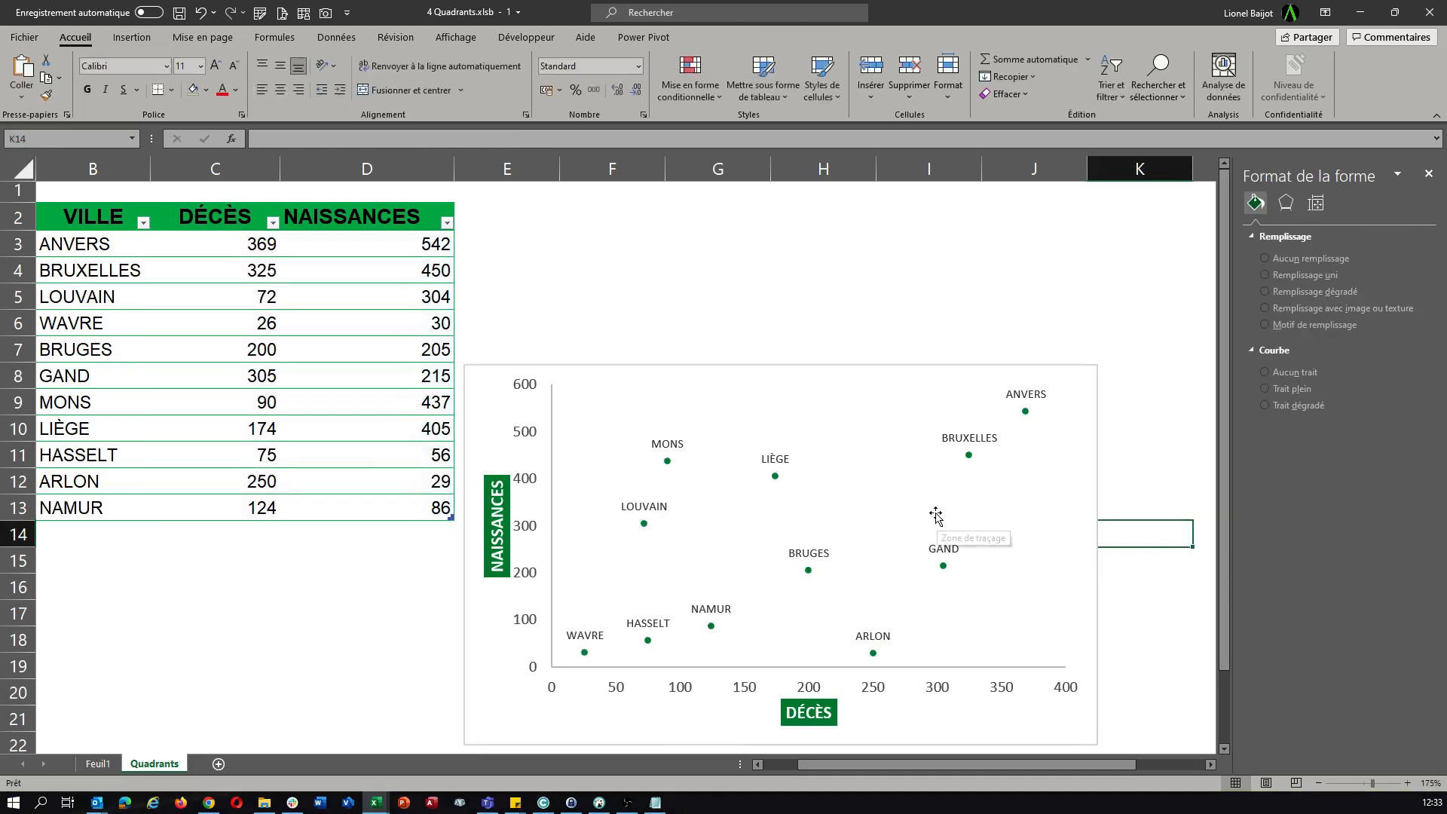
Reduce the font size of the numbers on the vertical and horizontal axes to 7.
click(533, 529)
click(533, 530)
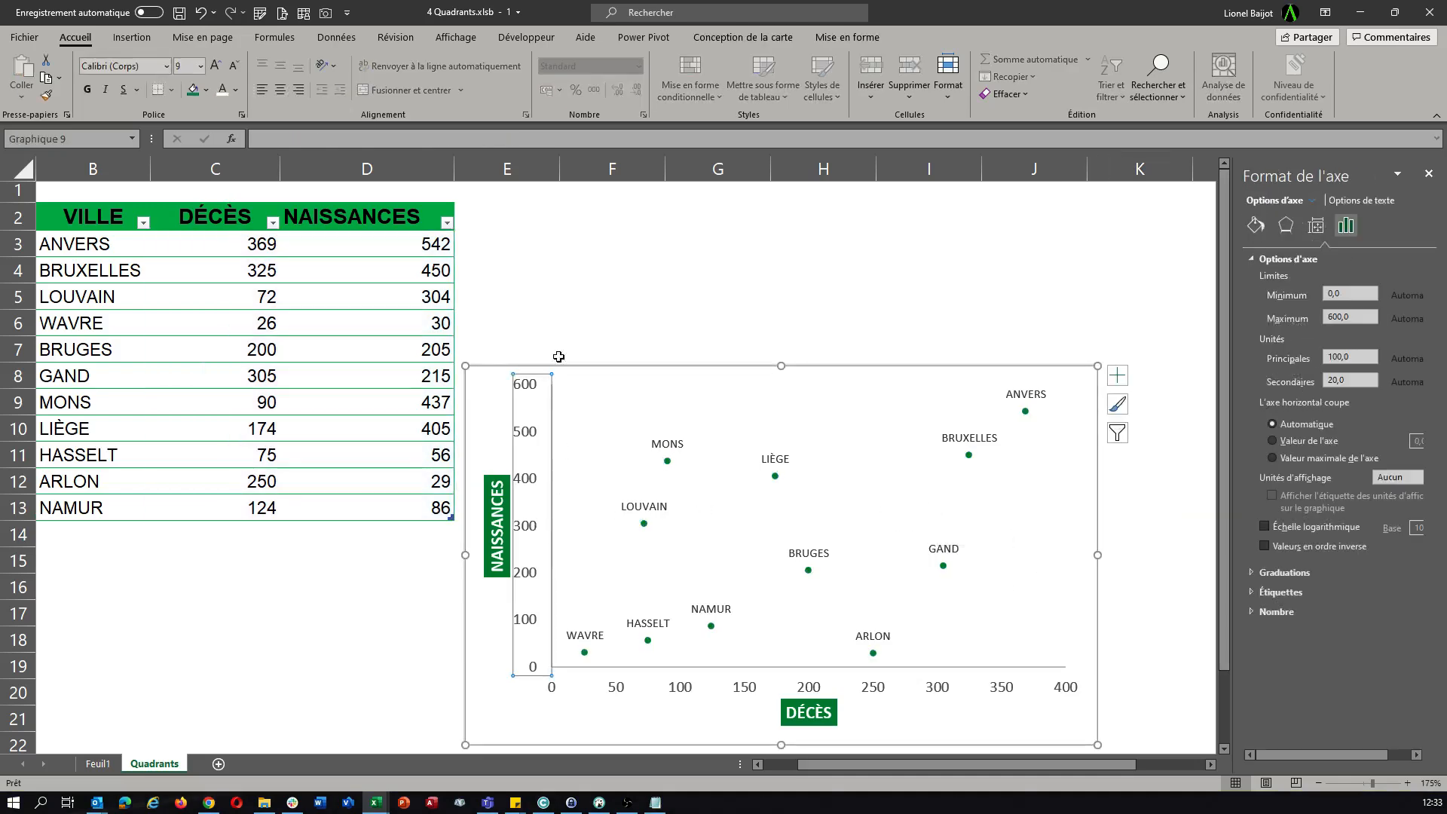
click(236, 68)
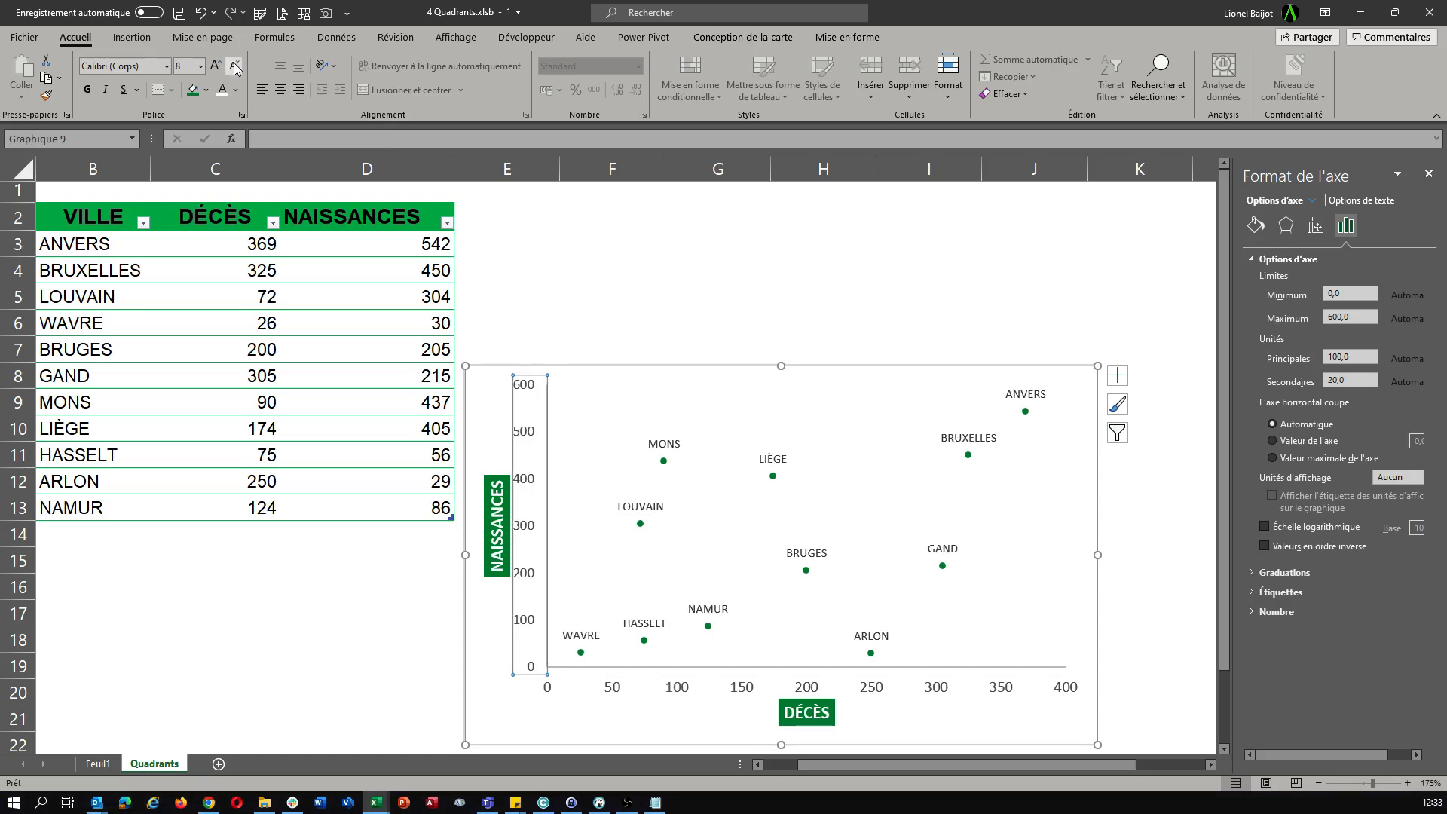
click(613, 692)
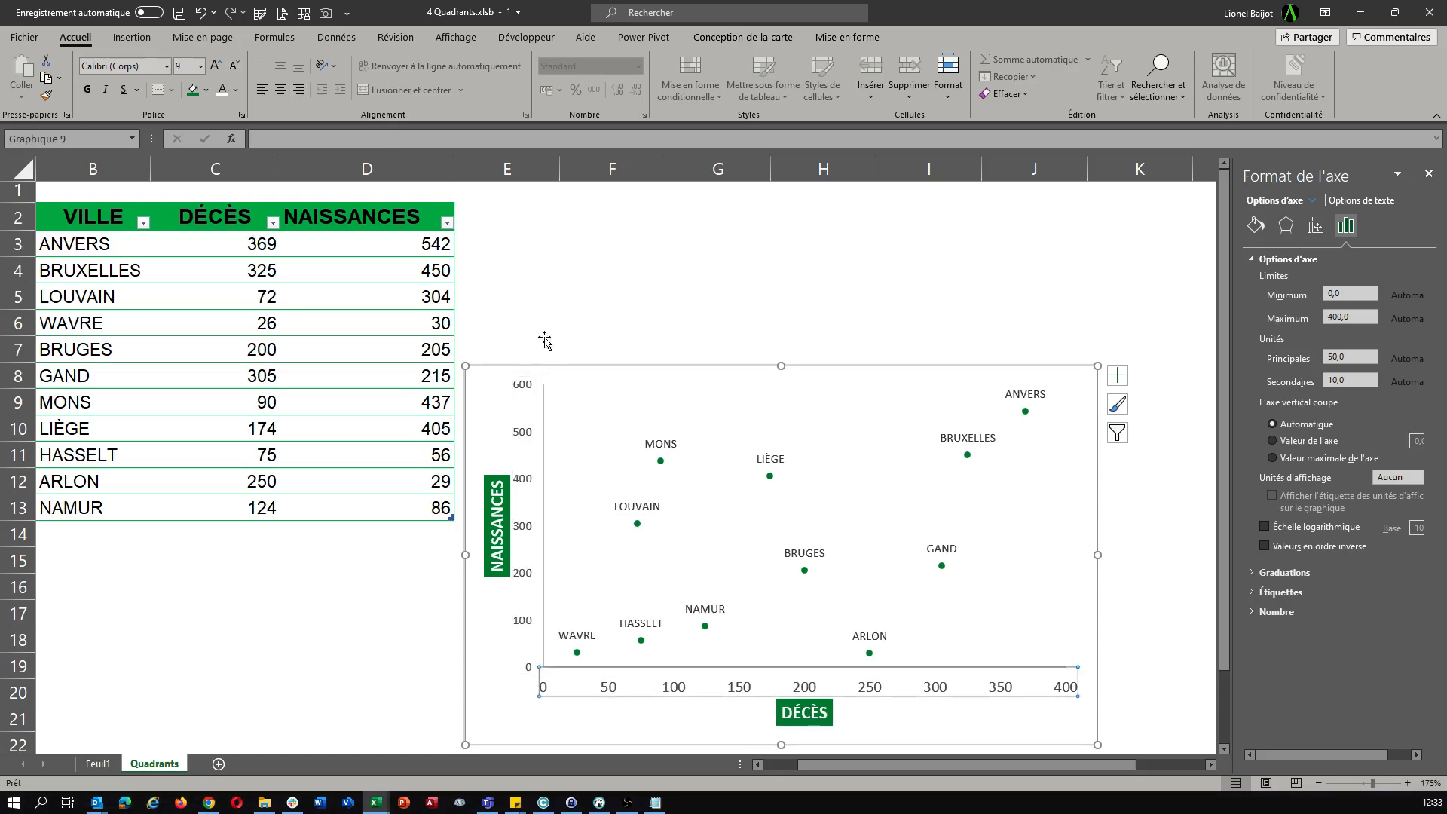
click(236, 68)
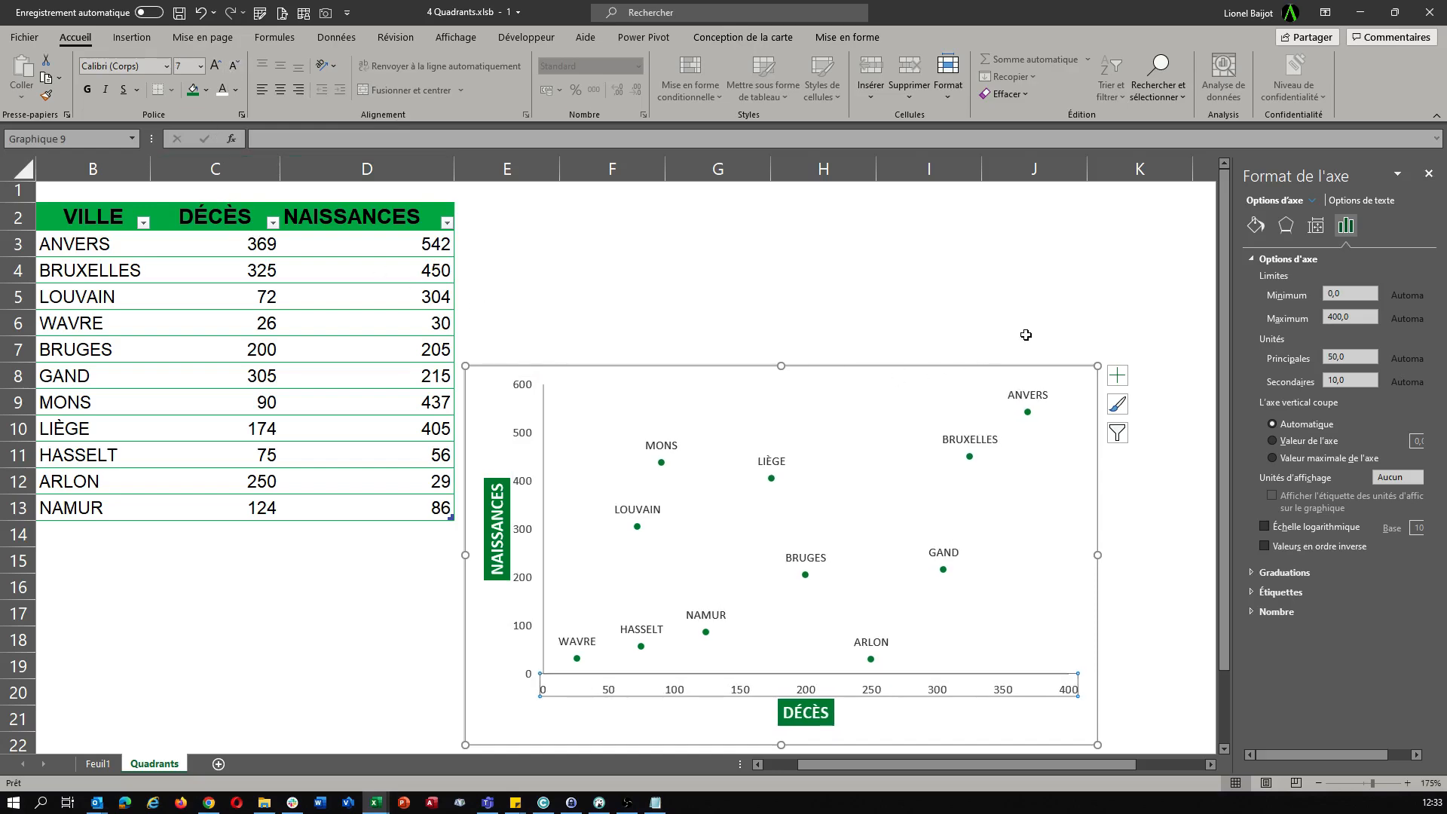
click(1092, 305)
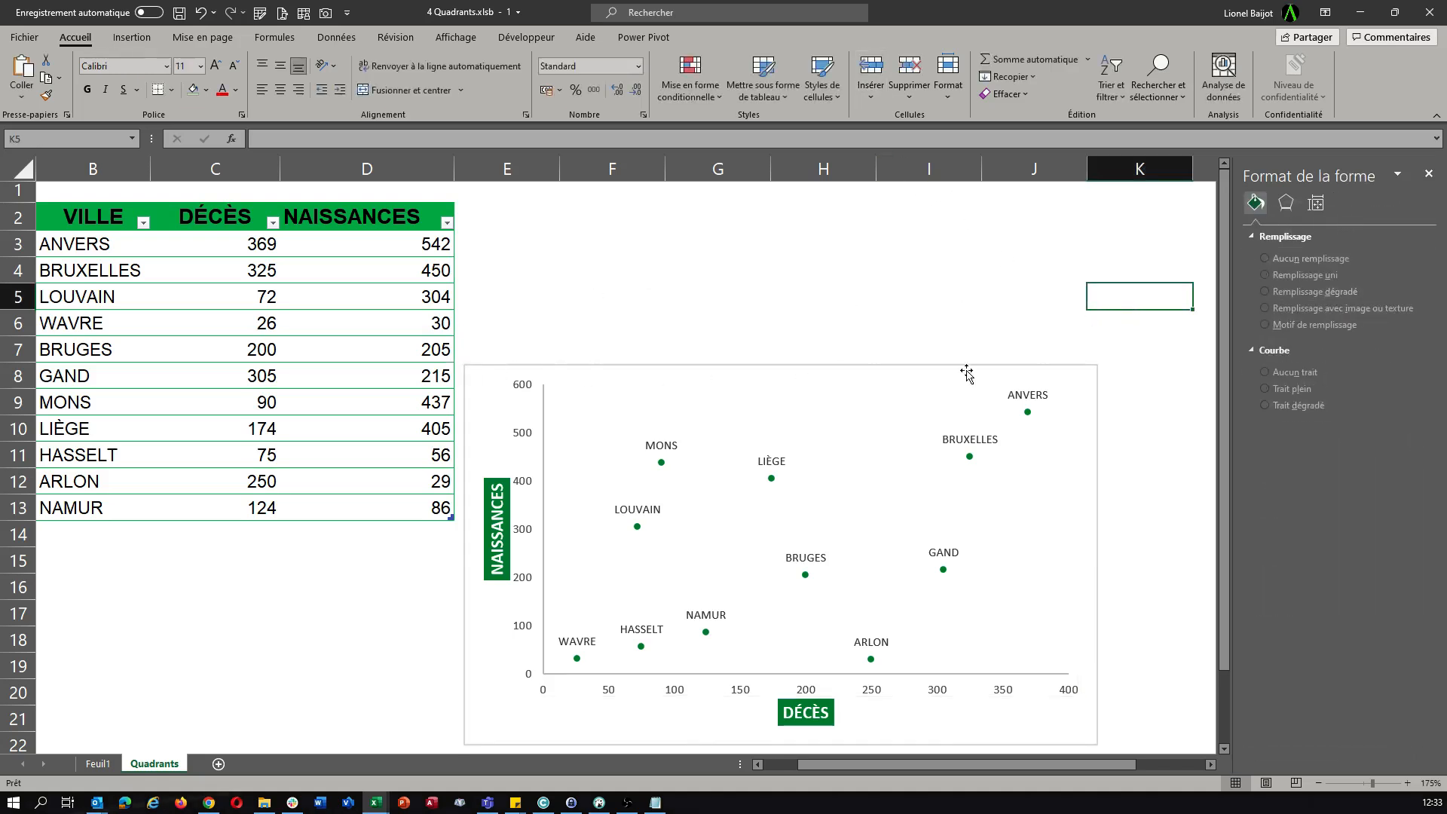
Remove both the fill and the outline of the chart area.
click(1095, 421)
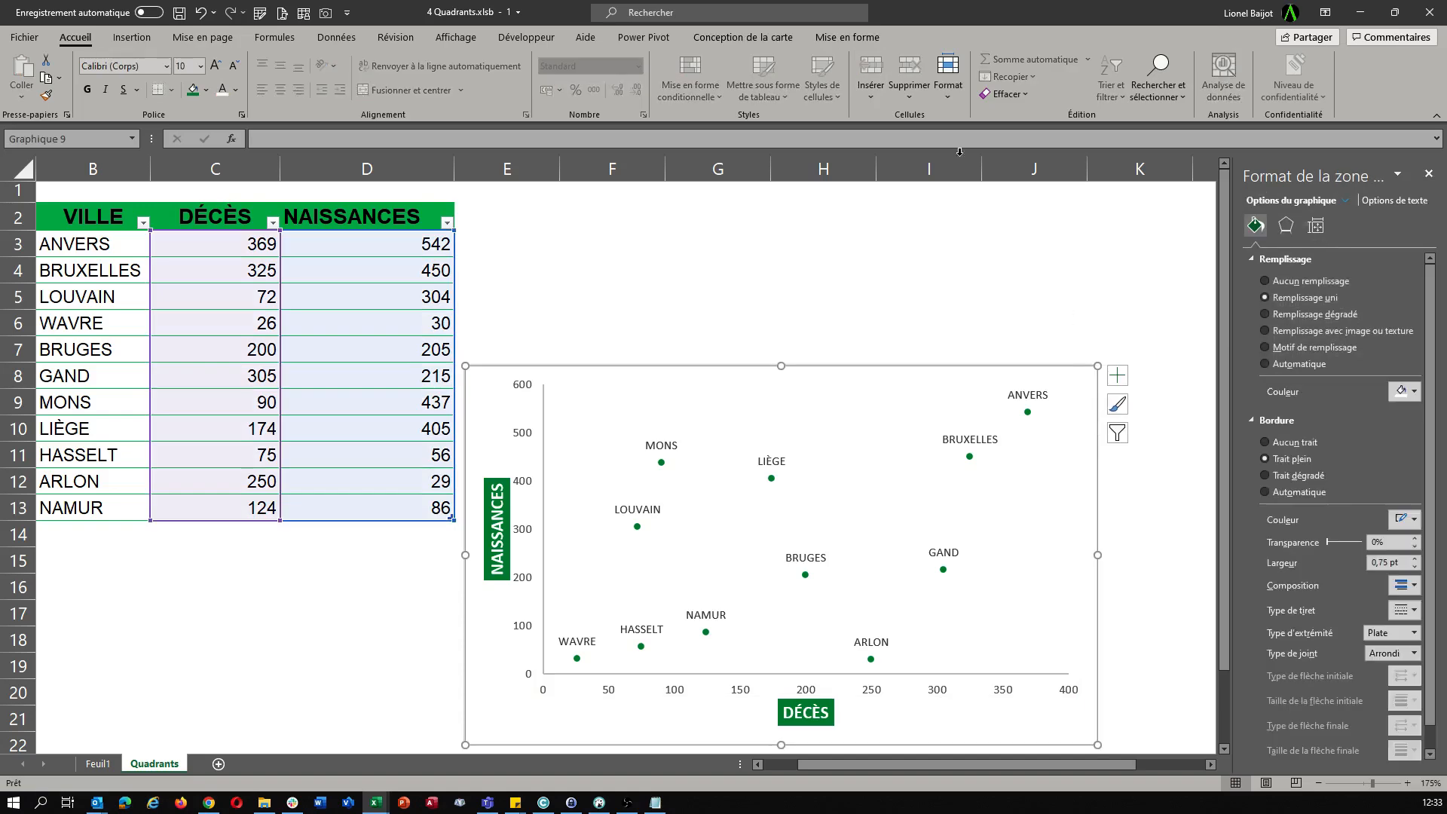
click(777, 43)
click(837, 40)
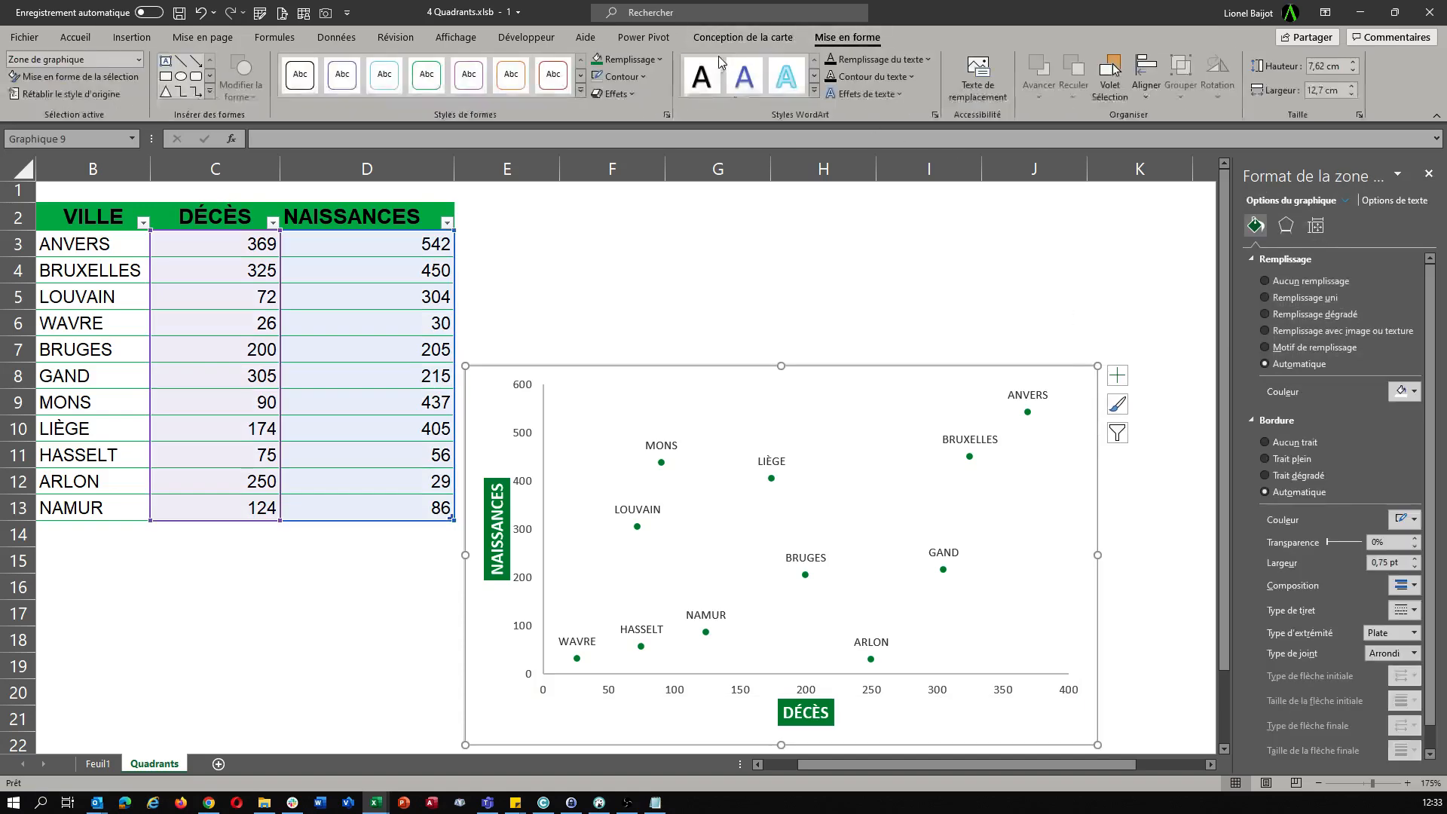
click(630, 59)
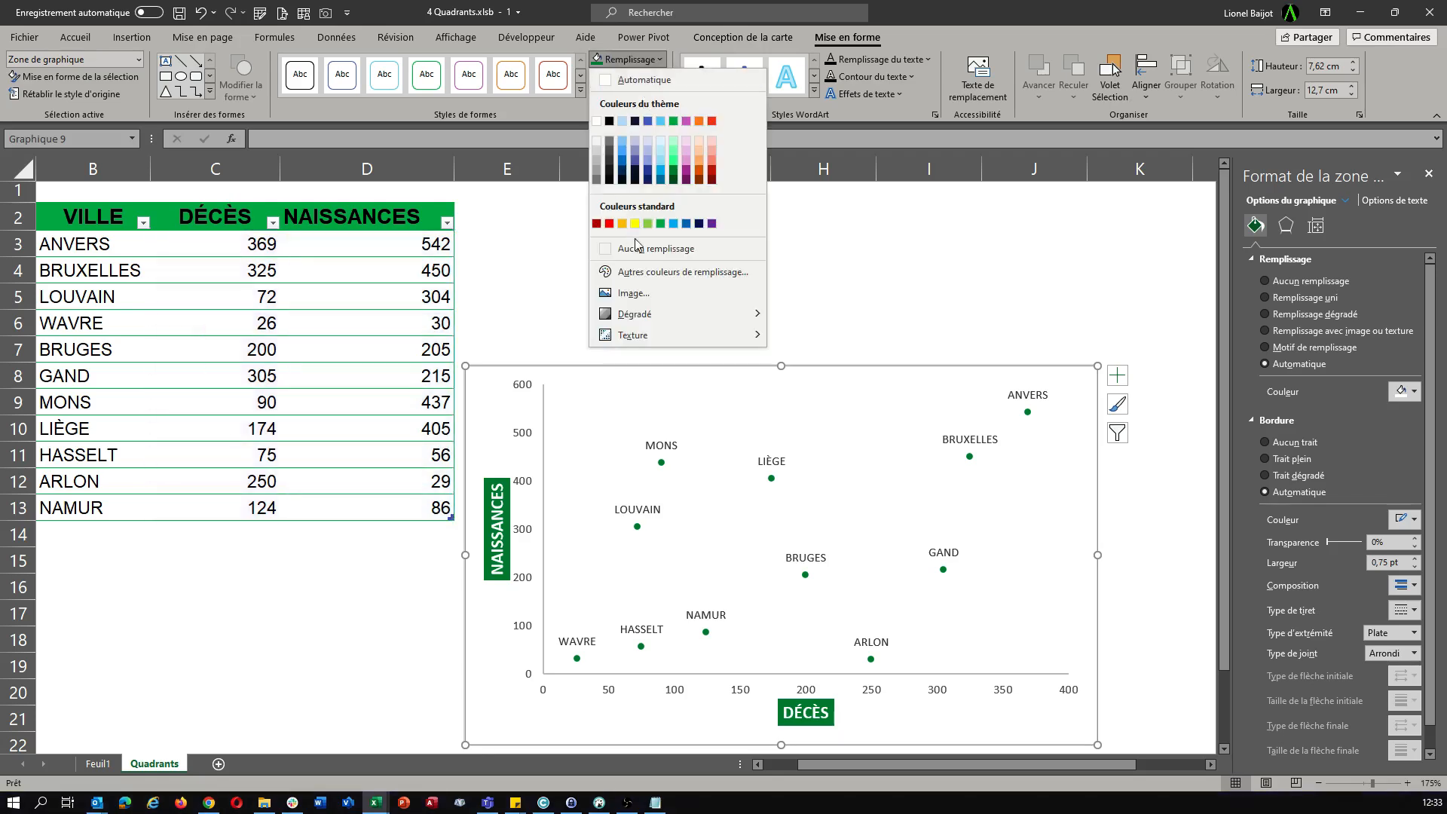
click(642, 251)
click(620, 76)
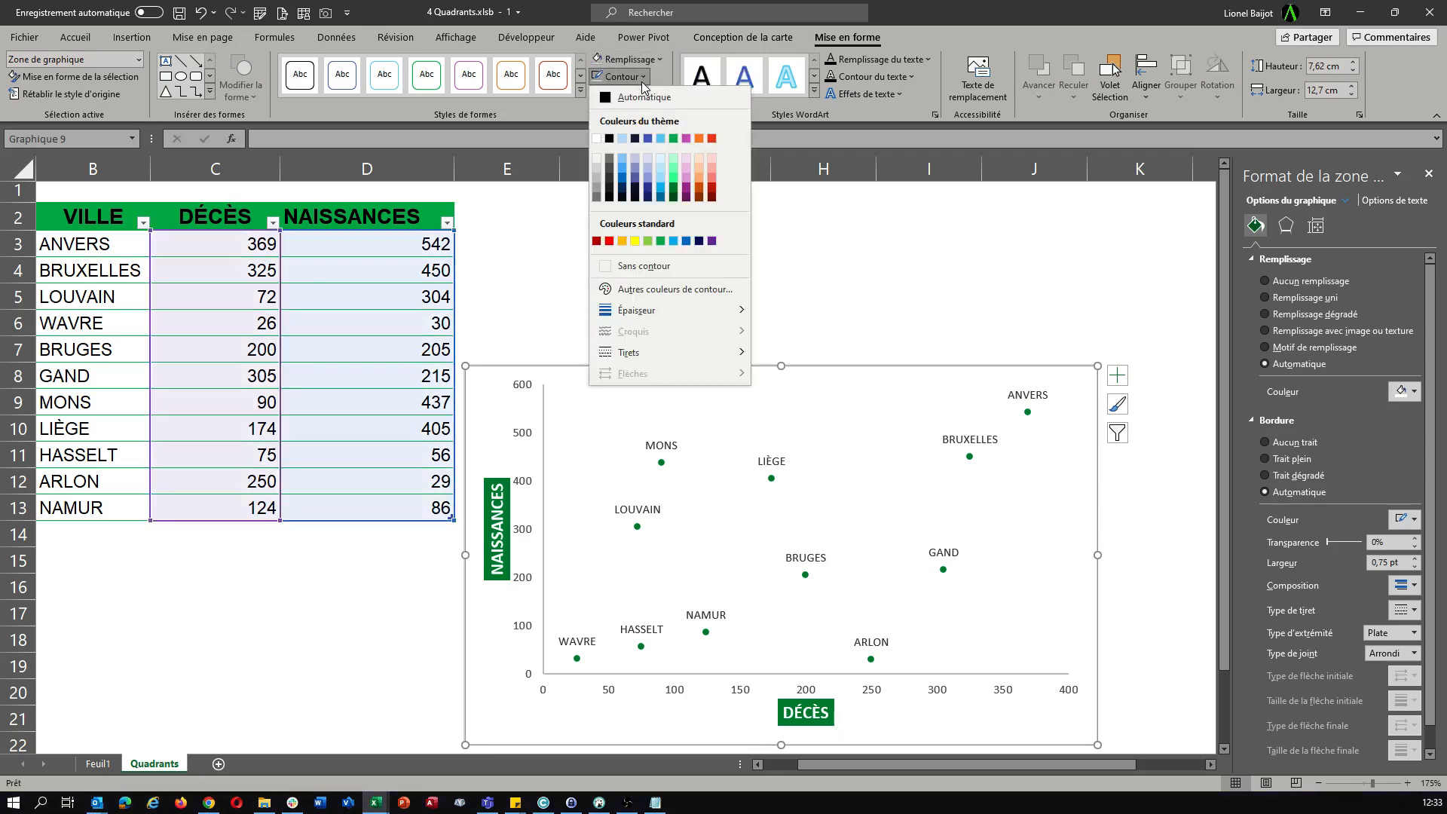
click(643, 265)
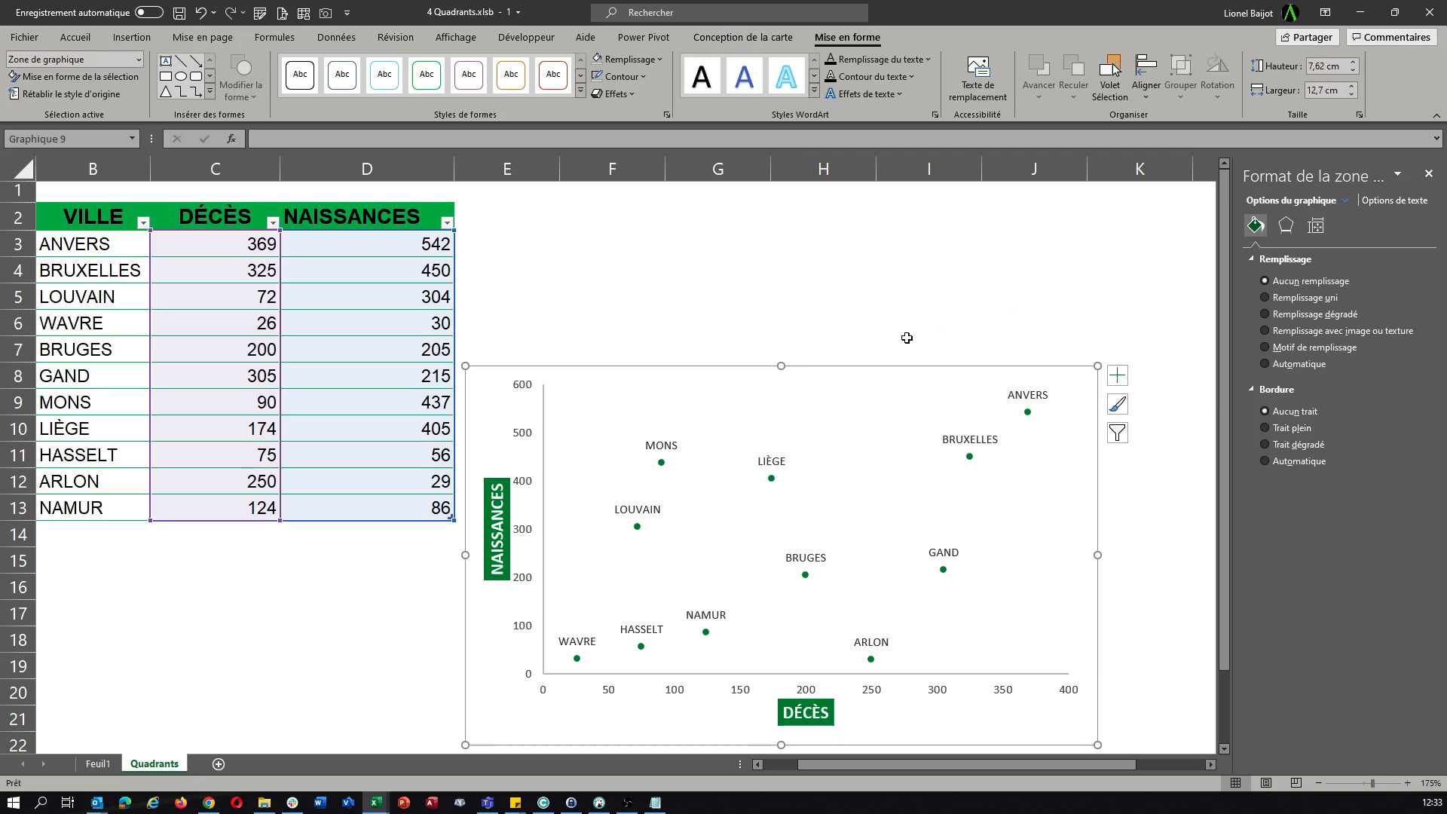
Give the plot area a solid dark green border.
click(865, 386)
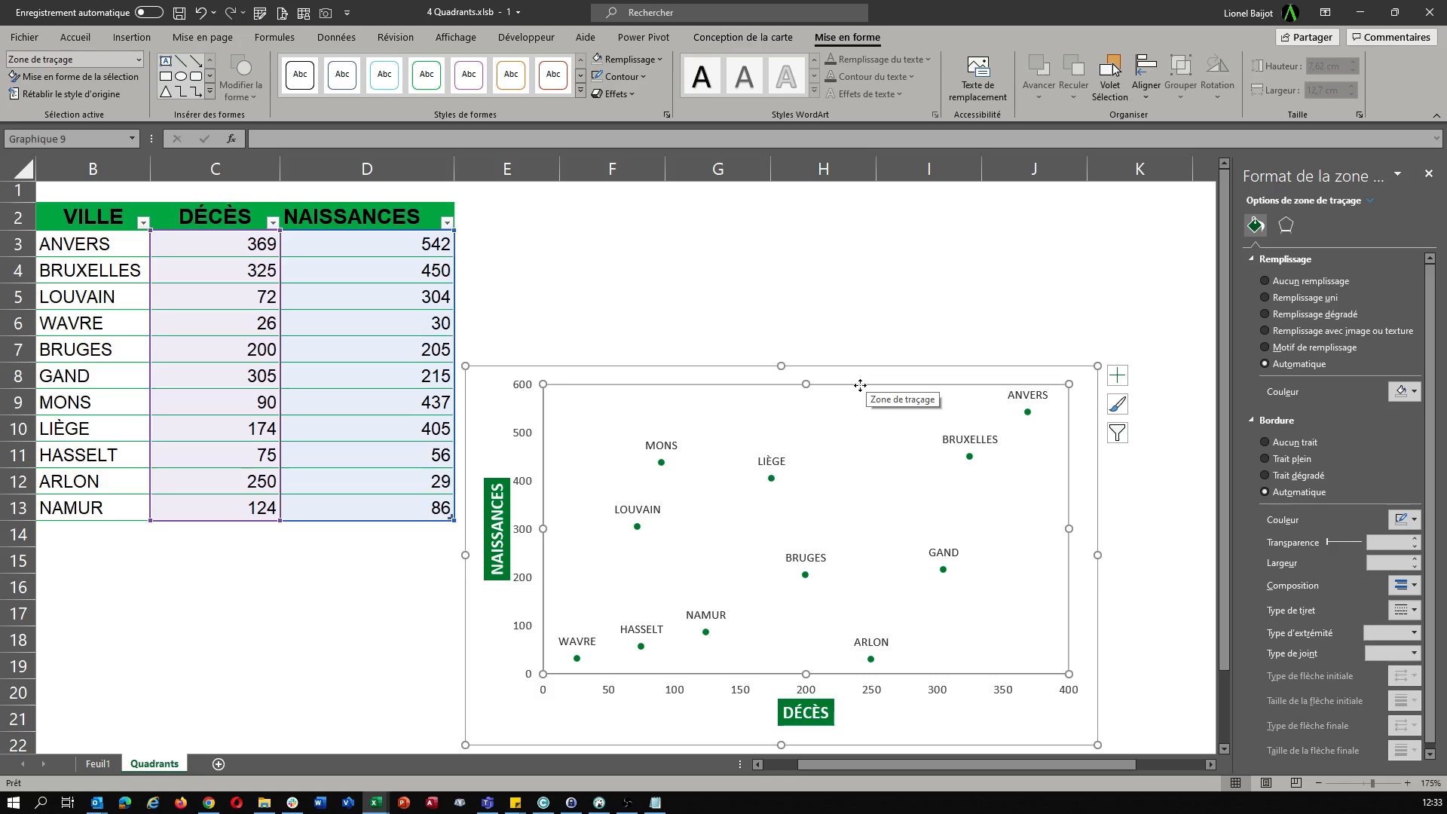
click(1416, 520)
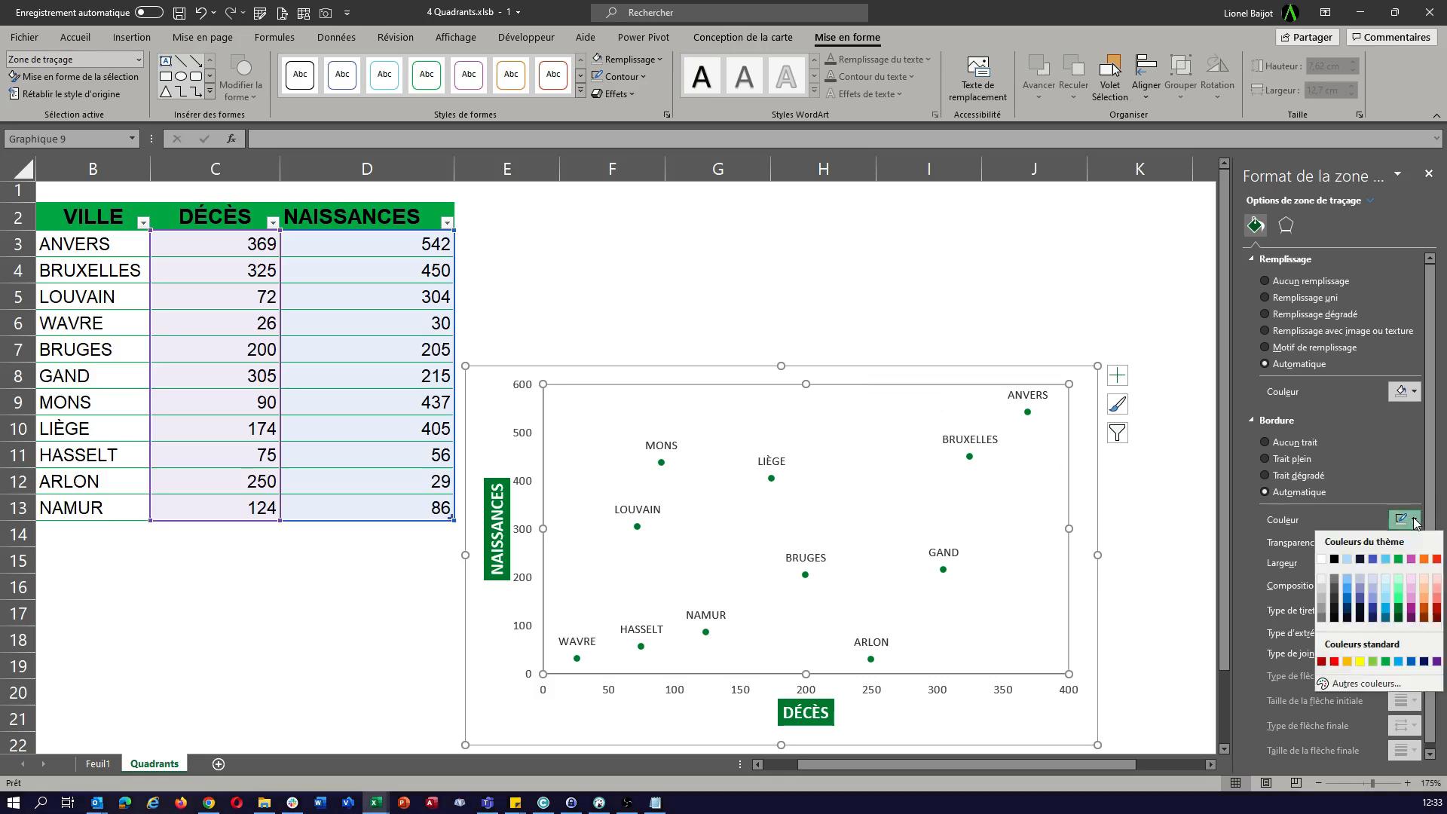
click(1399, 616)
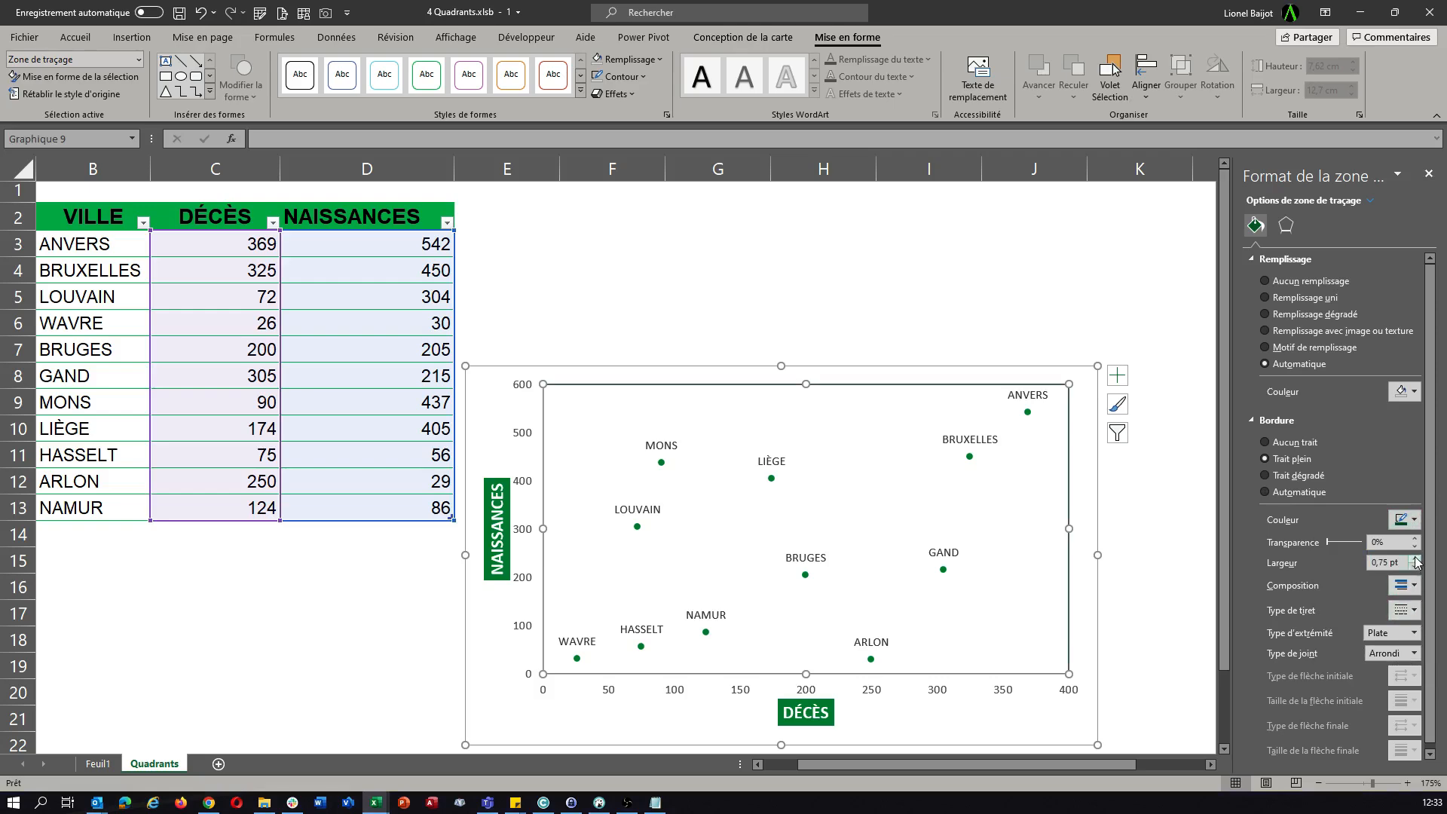
Set the width of the plot area's border to 1.5 pt and deselect the chart.
click(1416, 559)
click(1415, 560)
click(1415, 559)
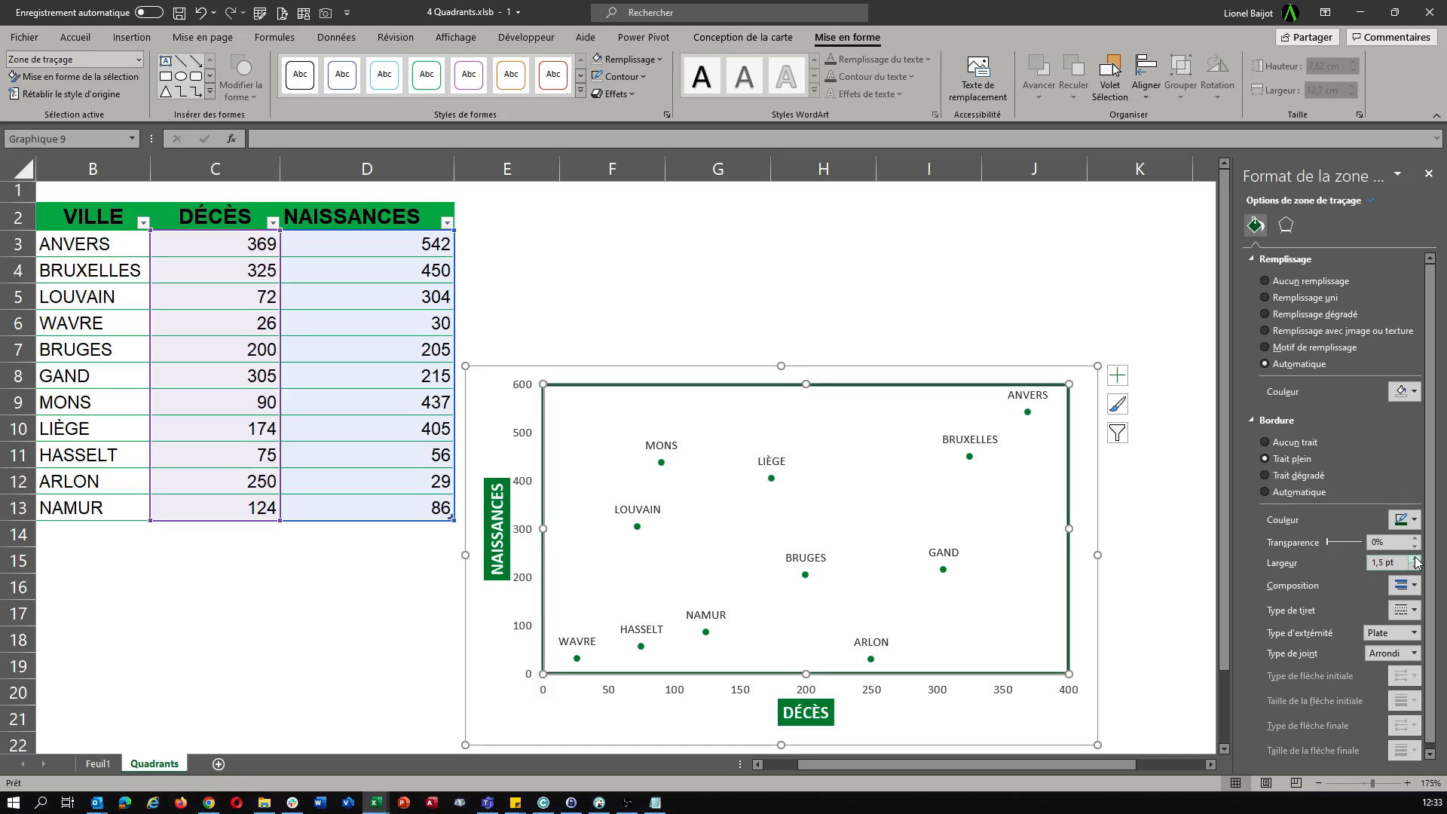
click(1179, 410)
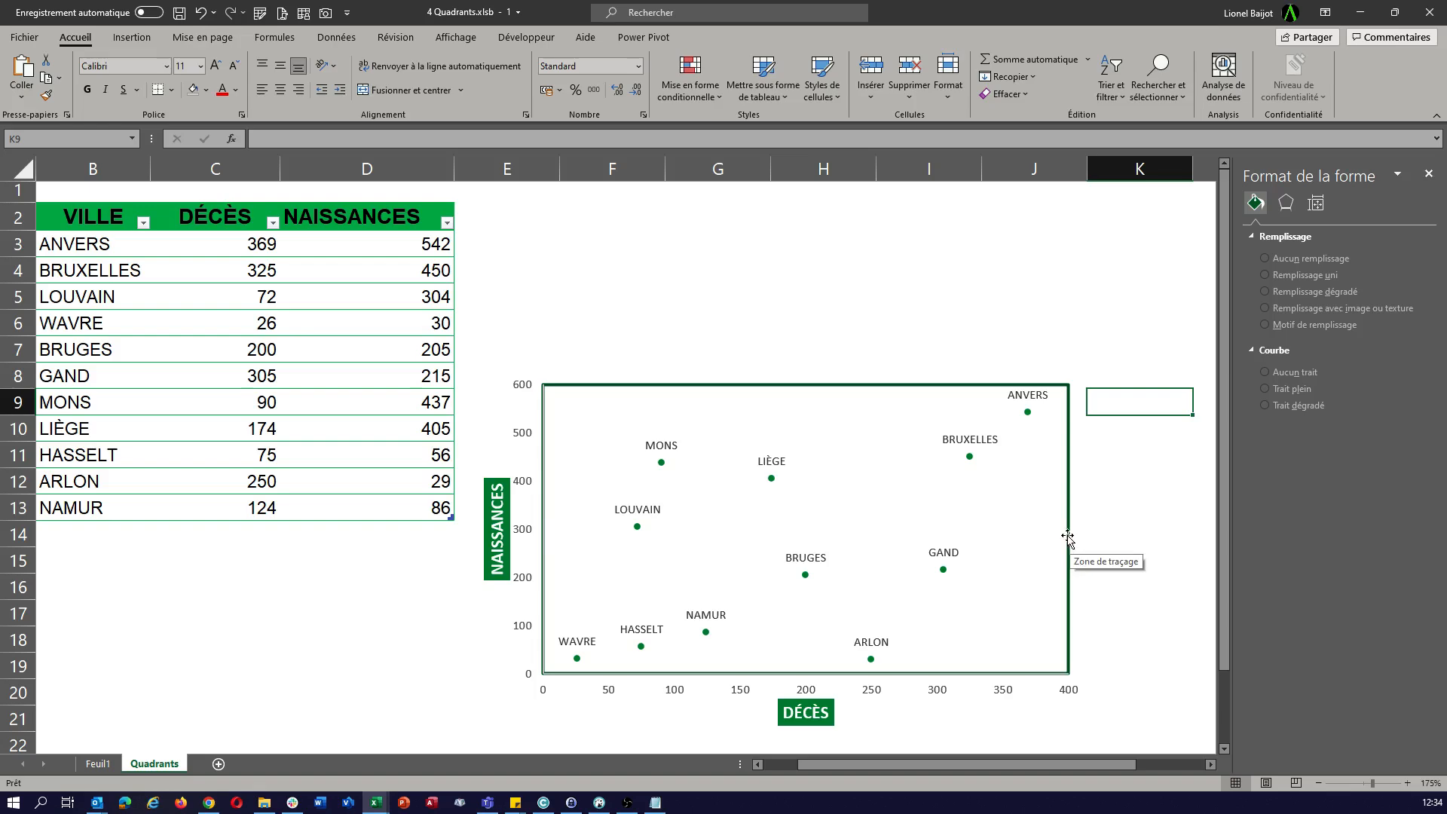
Enter the headings Vertical in F2 and Horizontal in F5.
click(619, 209)
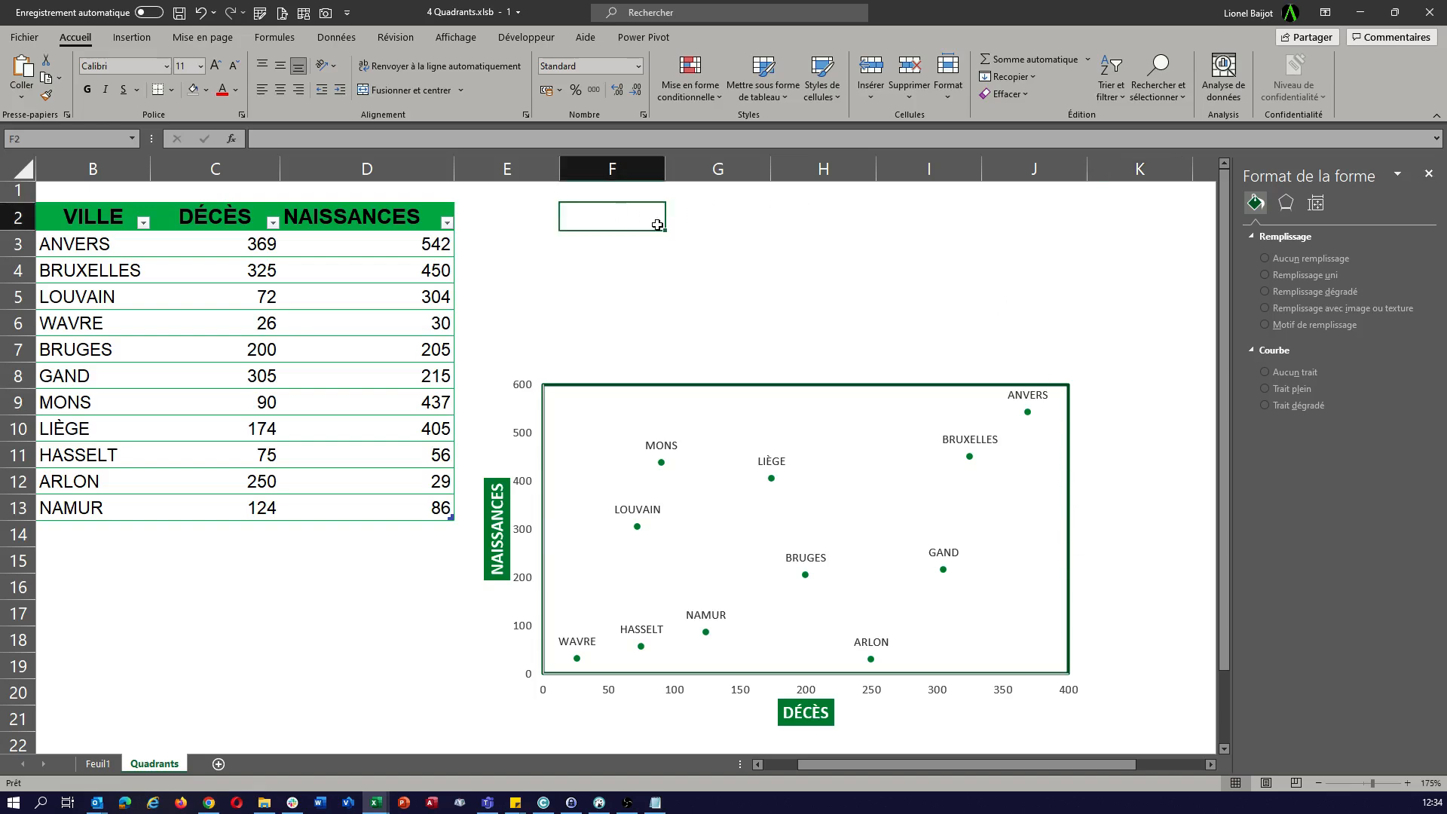
text(Ver)
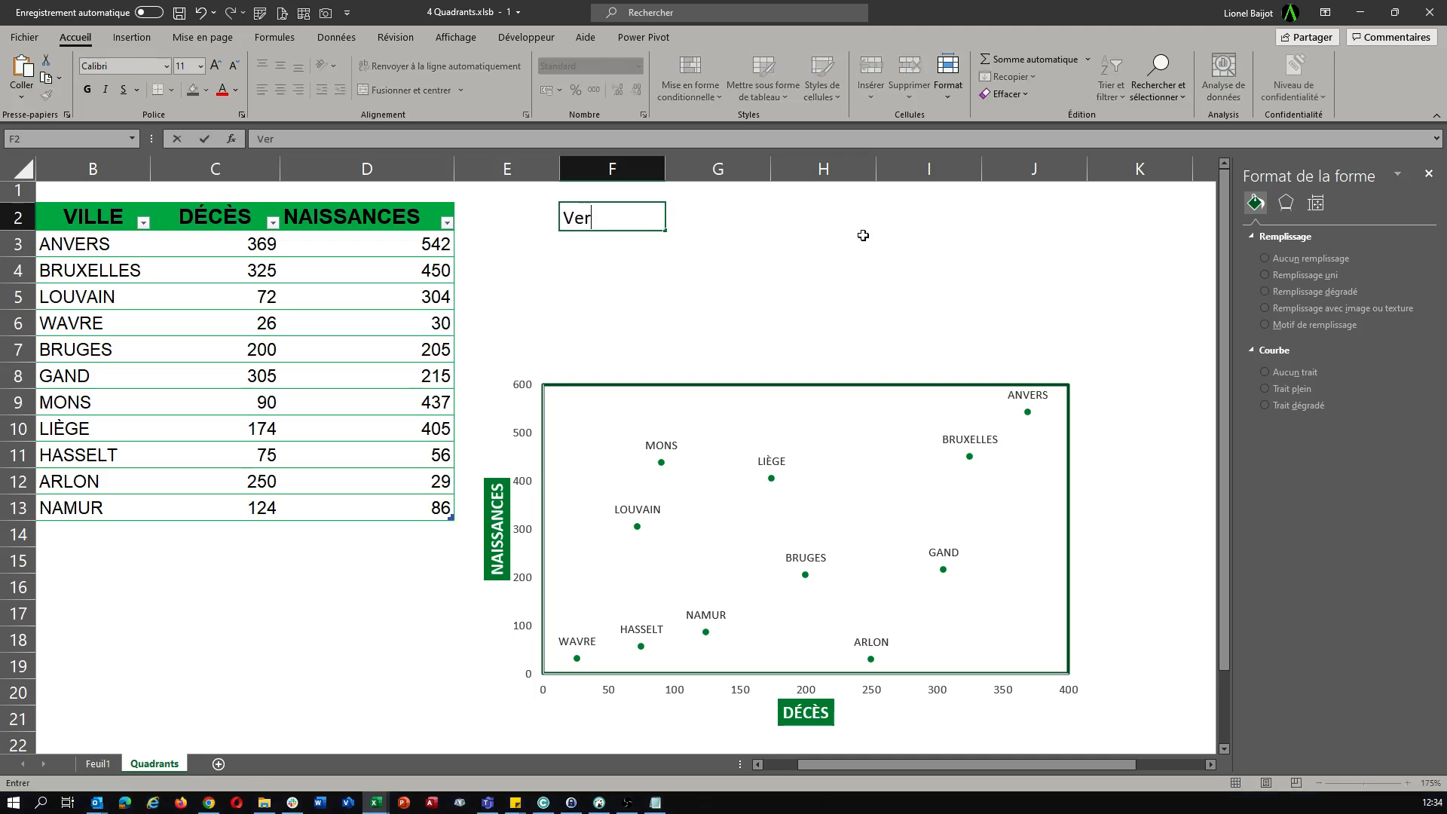
text(tical)
key(Return)
key(Return)
key(Return)
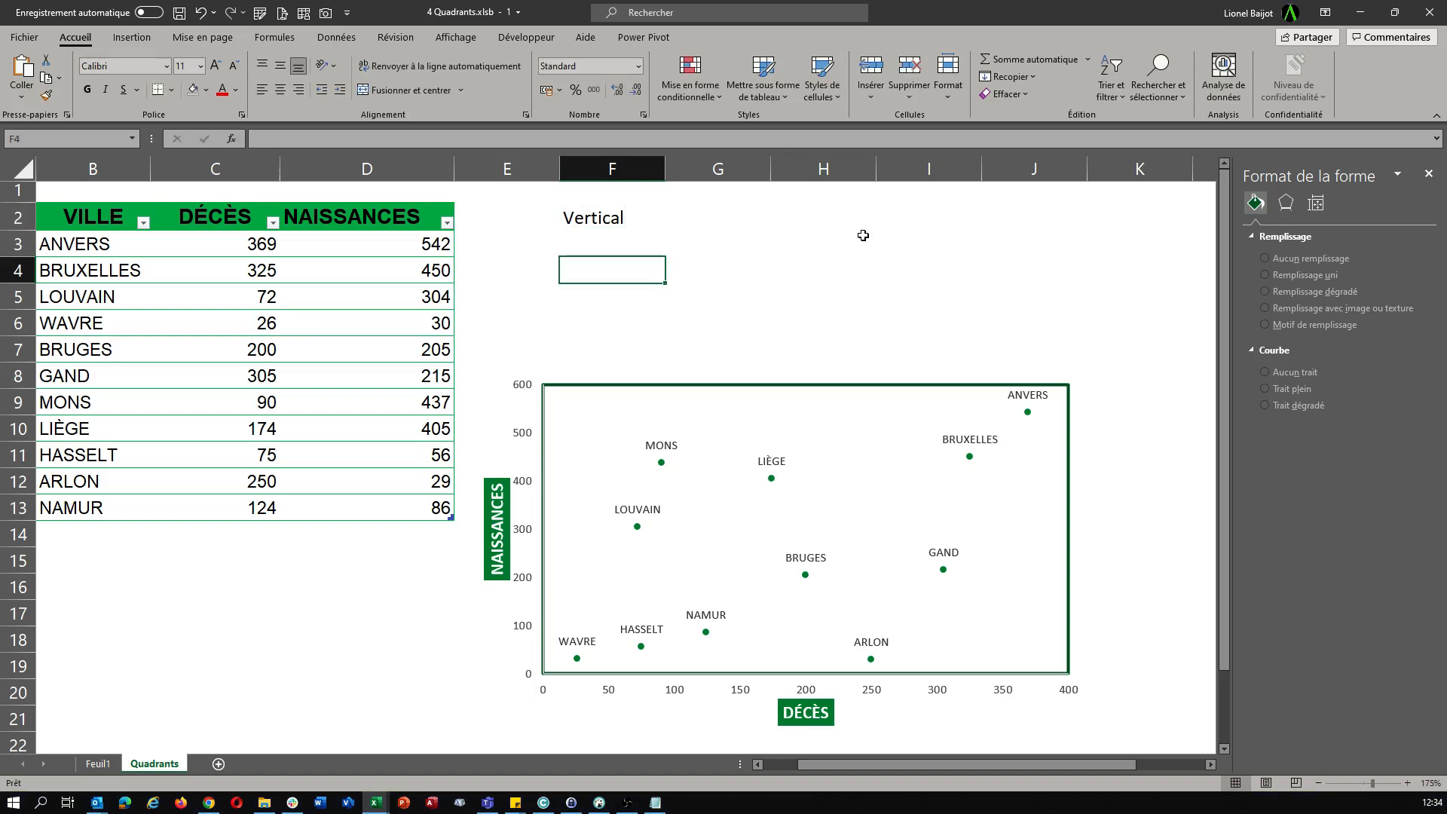
text(Hor)
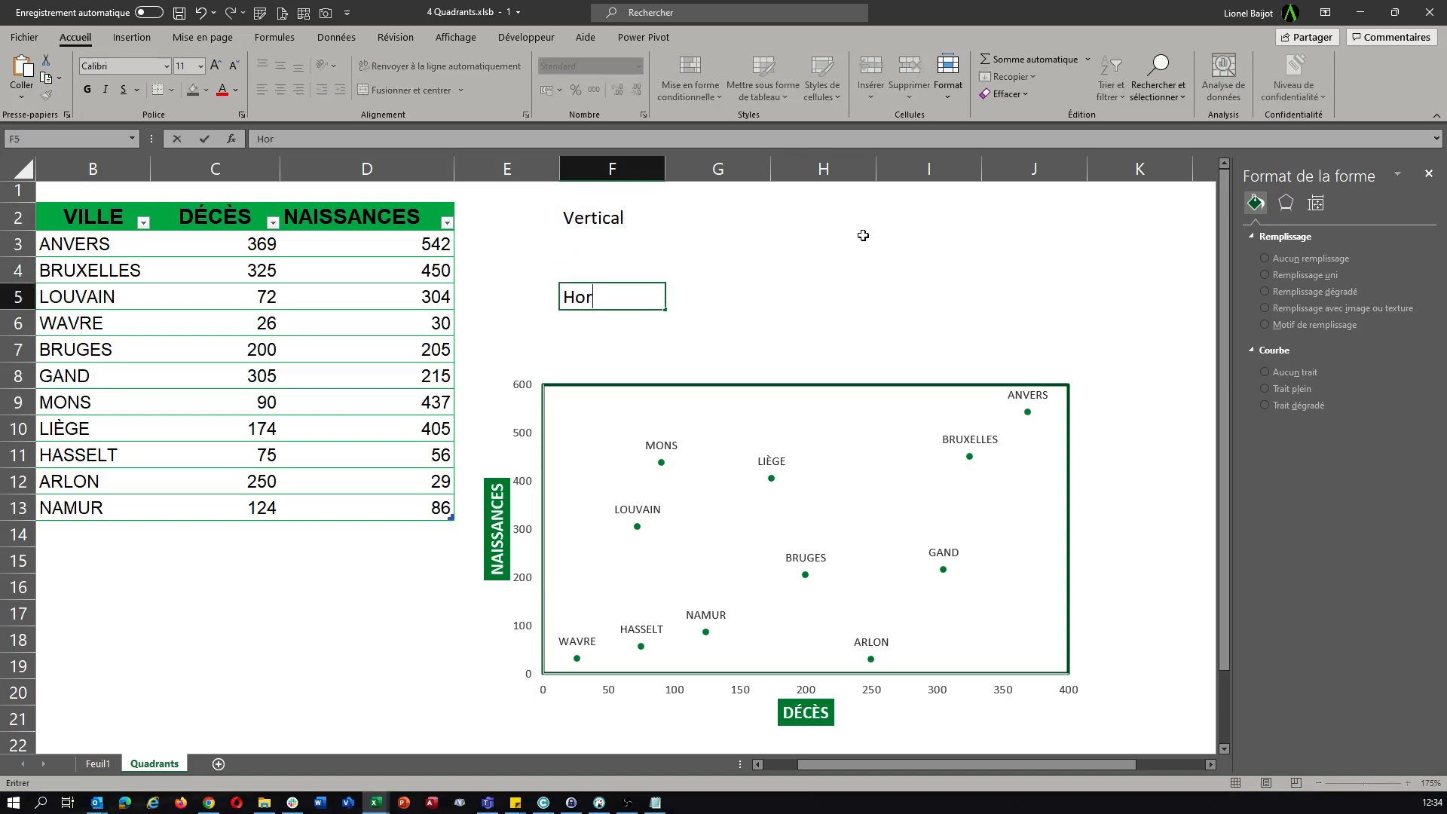
text(izontal)
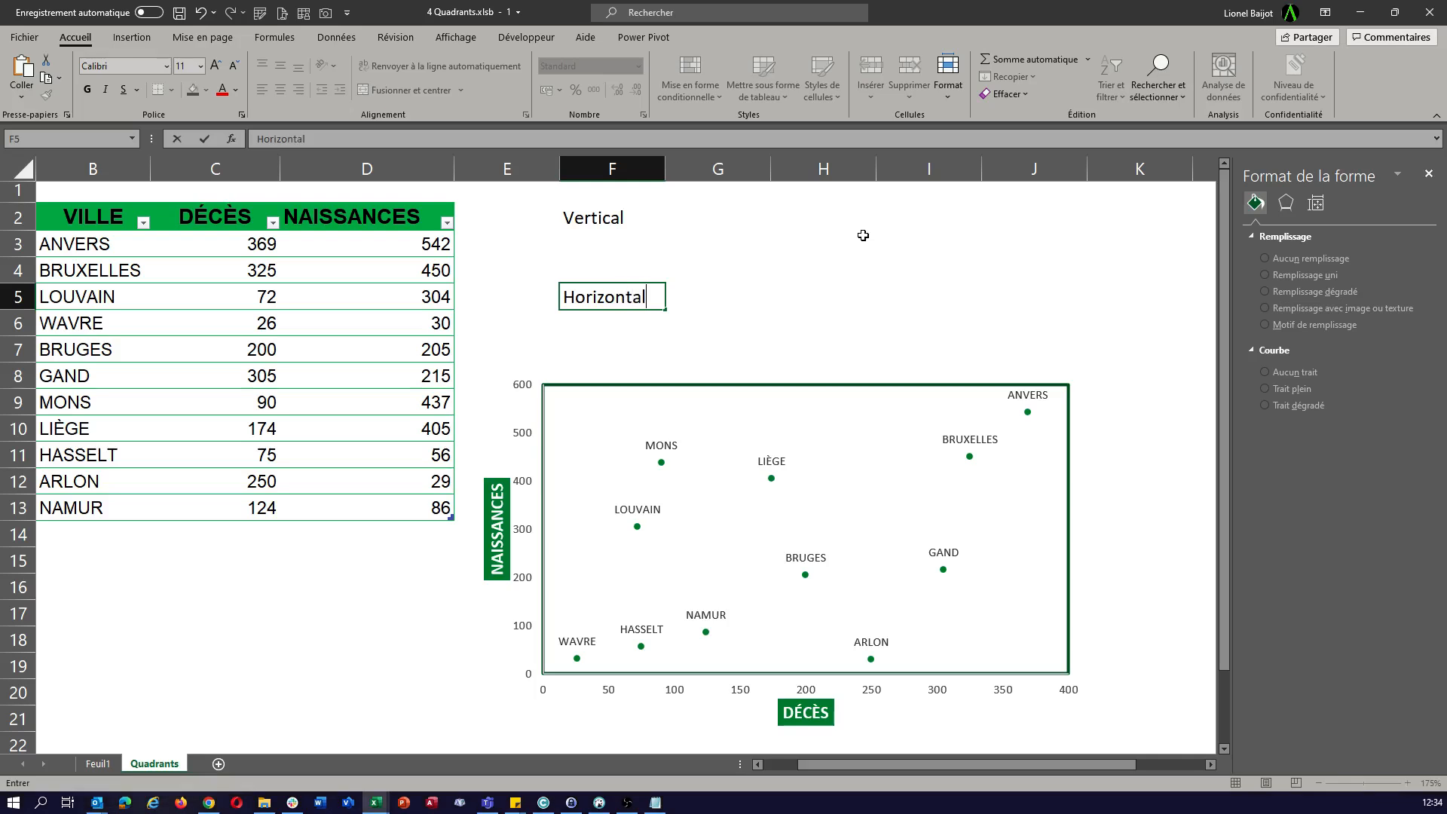
Label the two rows beneath each heading x and y, in F3:F4 and F6:F7.
key(Up)
key(Up)
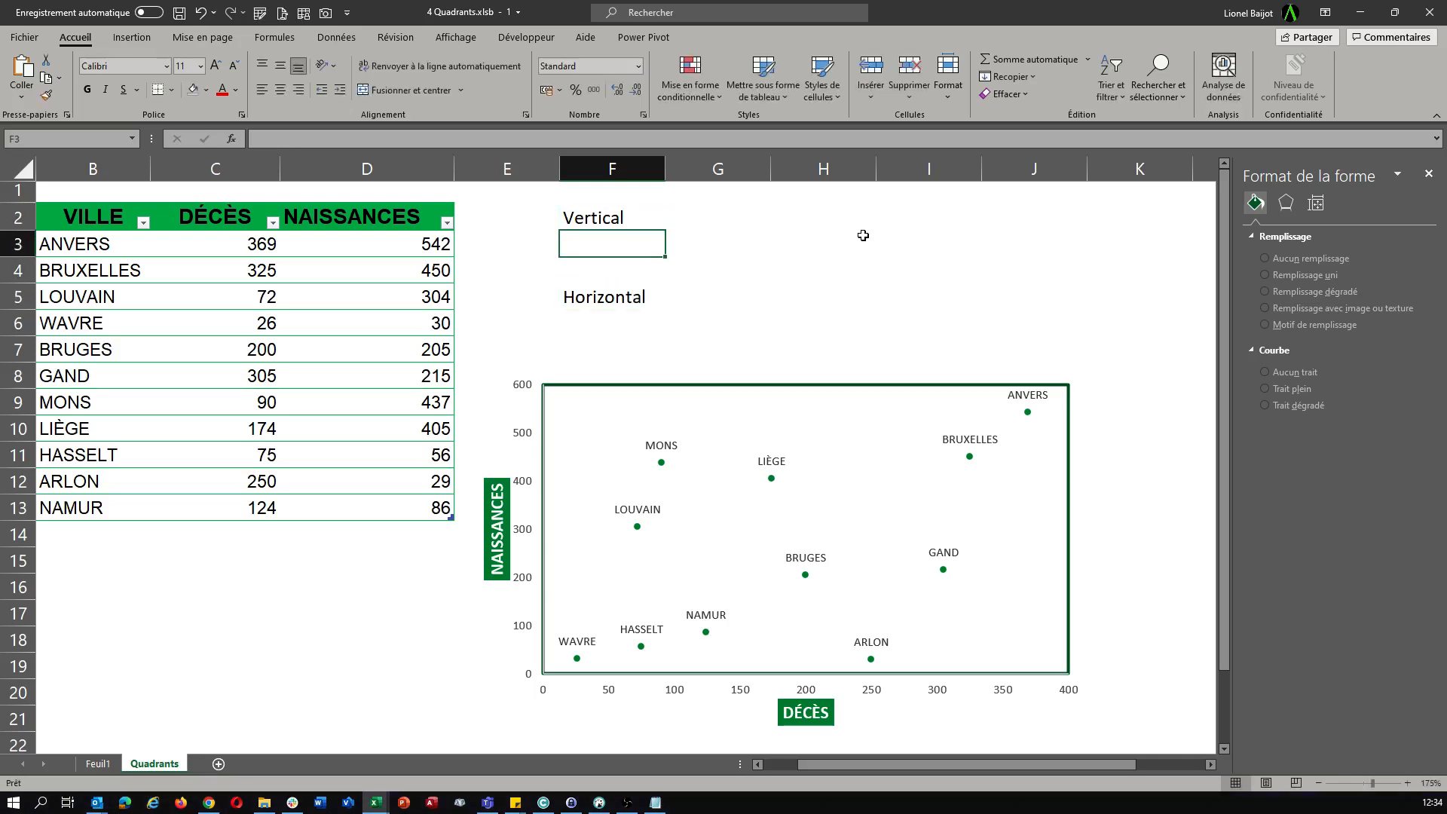
text(x)
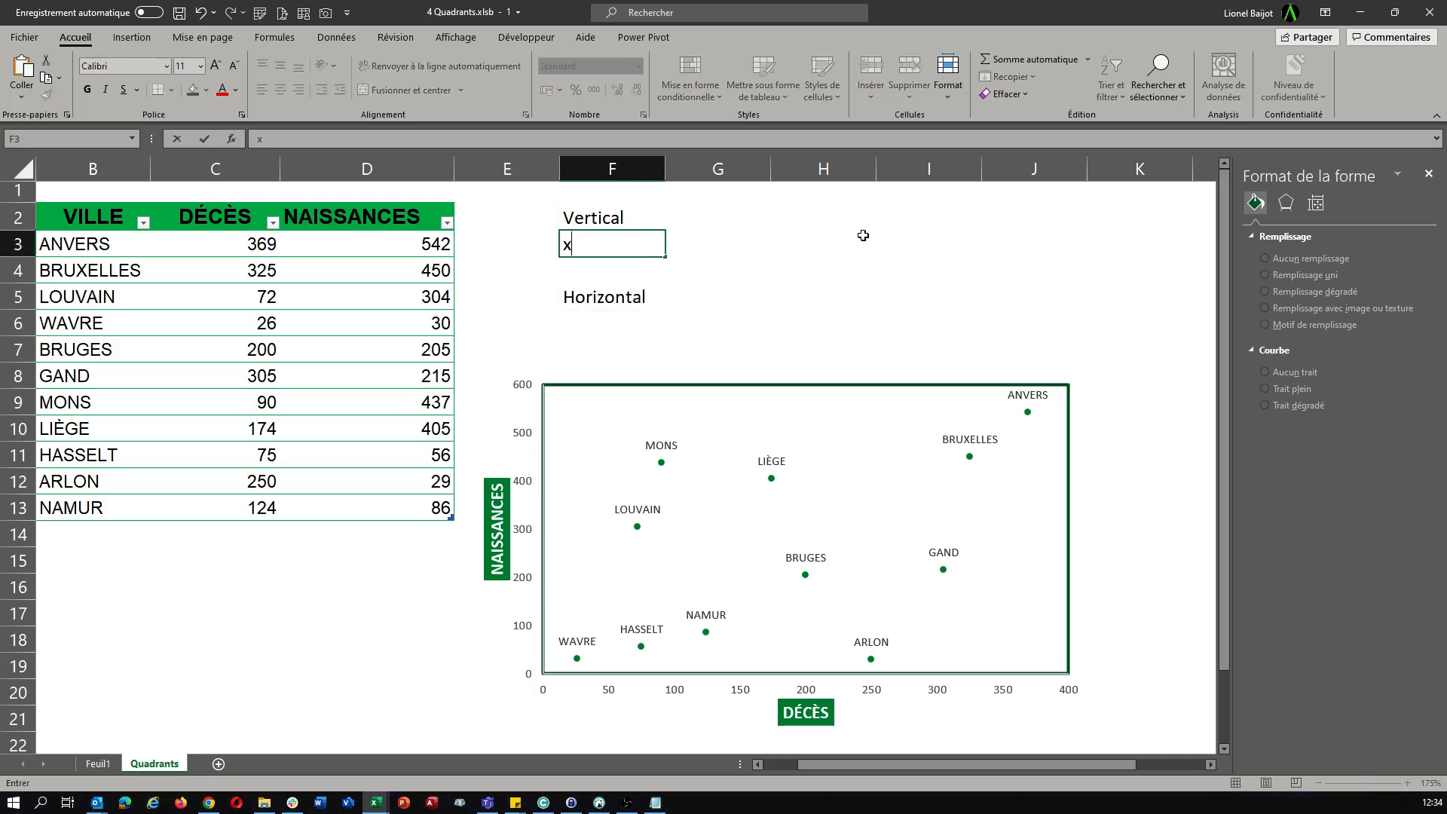
key(Return)
text(y)
key(Return)
key(Return)
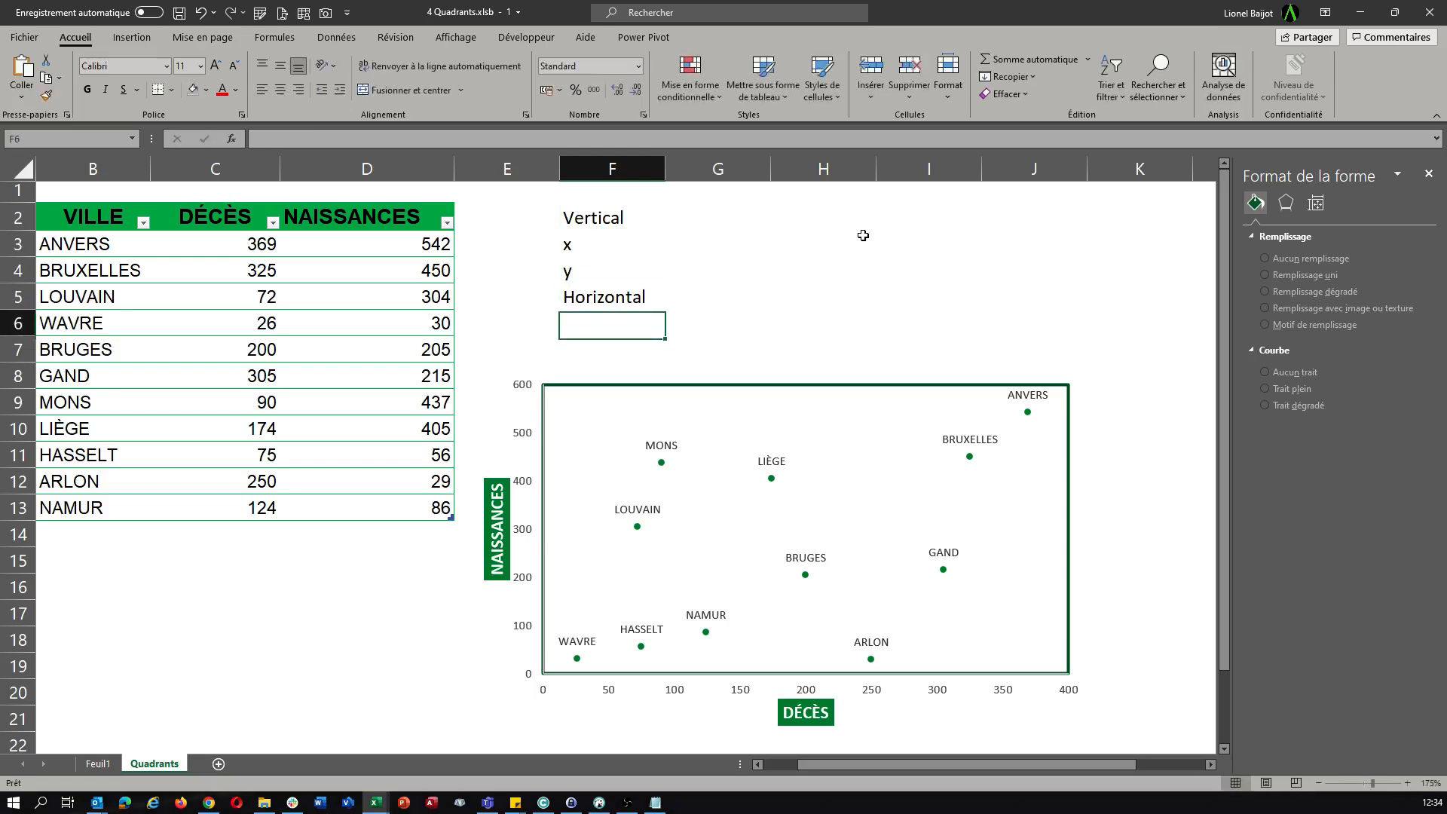
text(x)
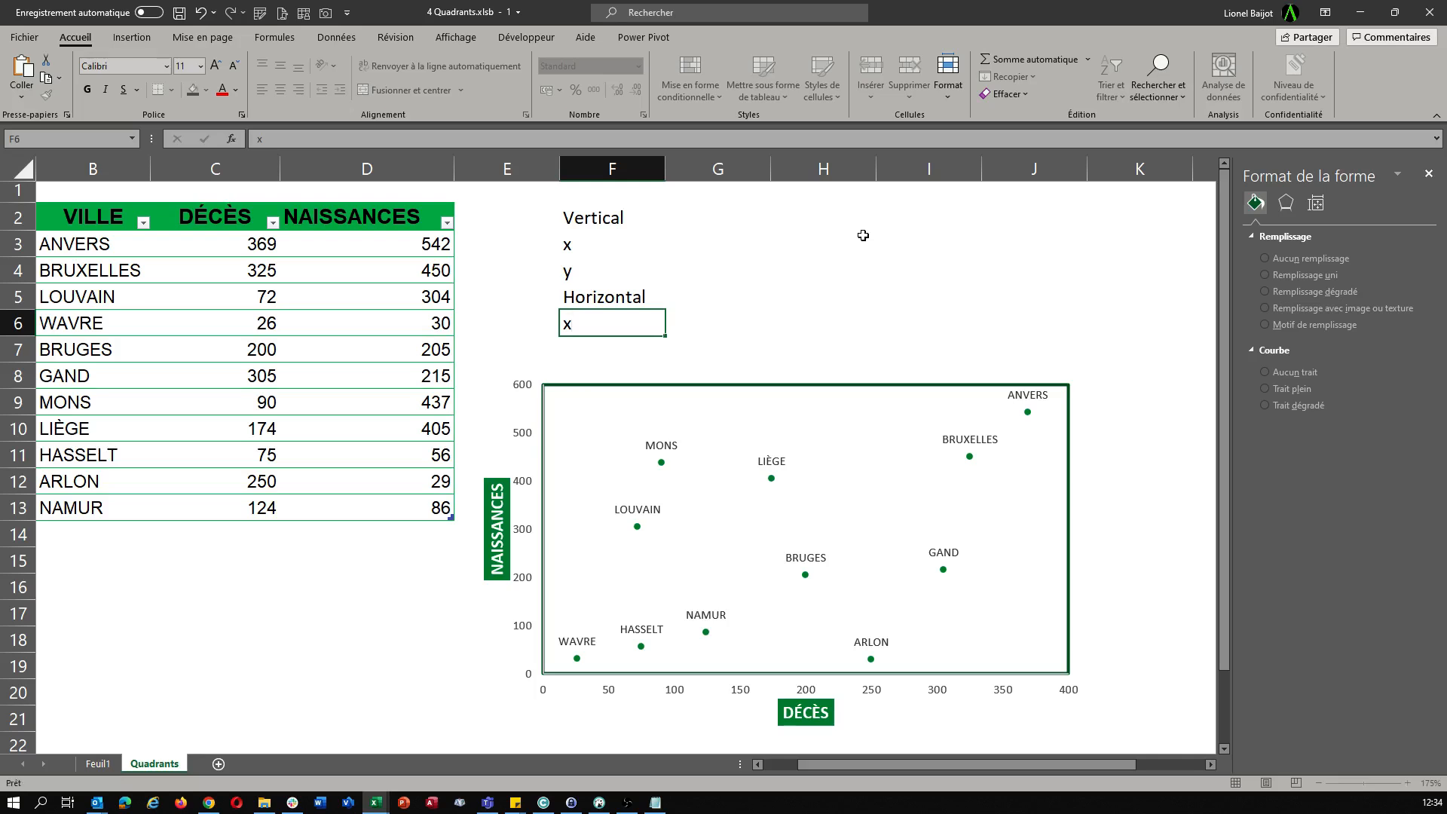
key(Return)
text(y)
key(Return)
Enter the vertical line's coordinates in G3:H4: x values 200 and 200, y values 0 and 600.
key(Up)
key(Up)
key(Up)
key(Up)
key(Up)
key(Right)
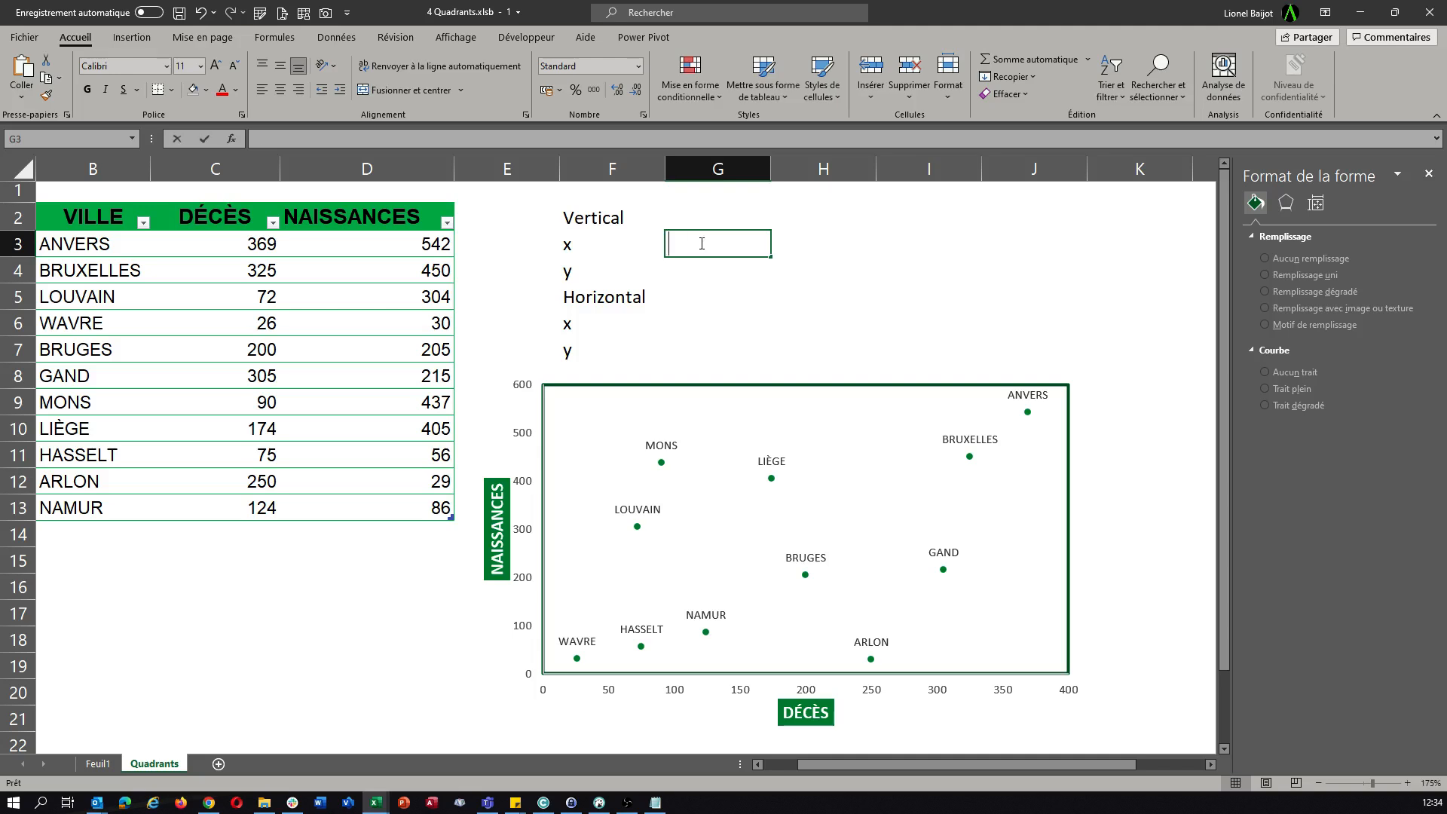
text(200)
key(Tab)
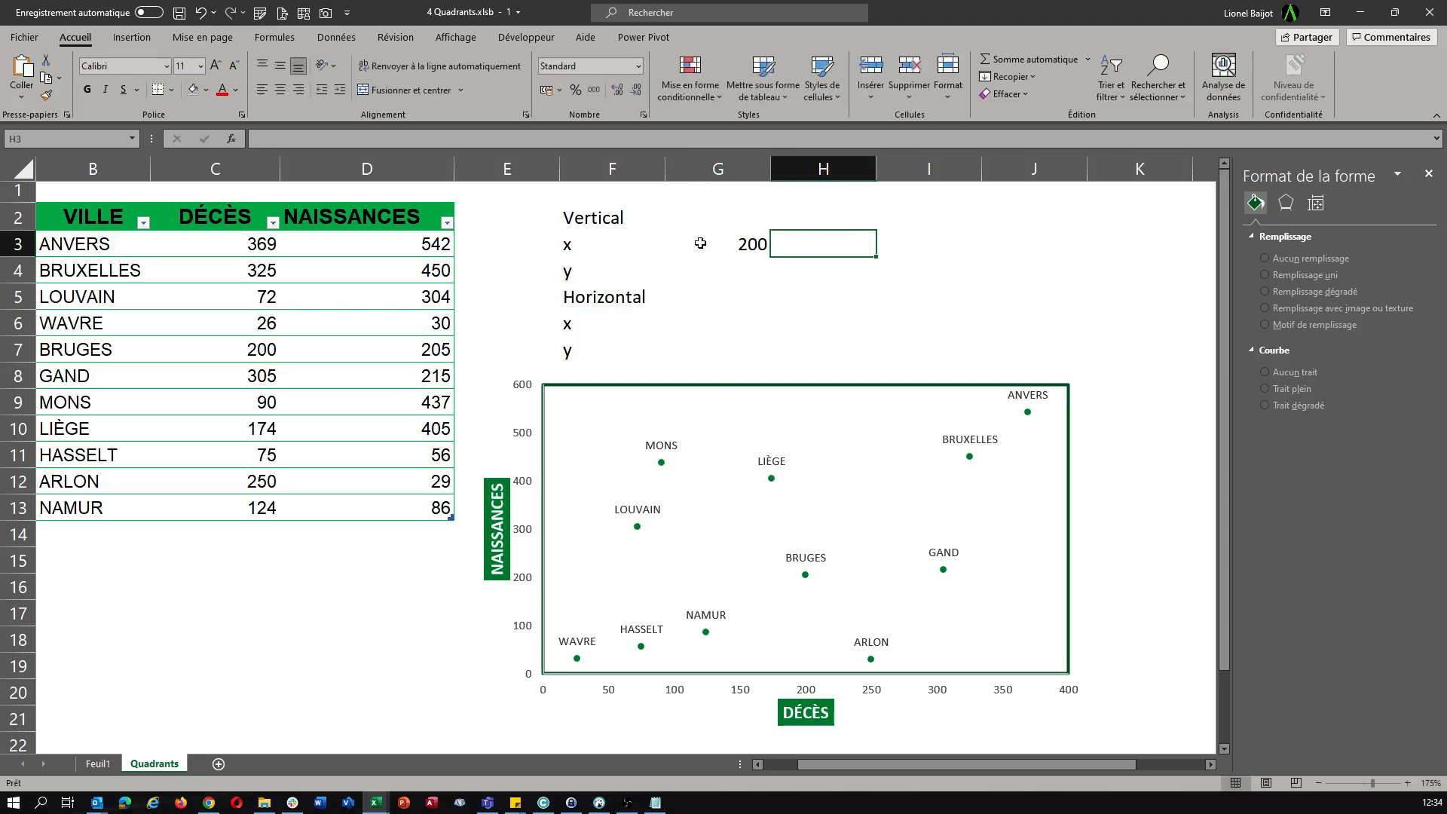
click(701, 244)
key(Return)
text(0)
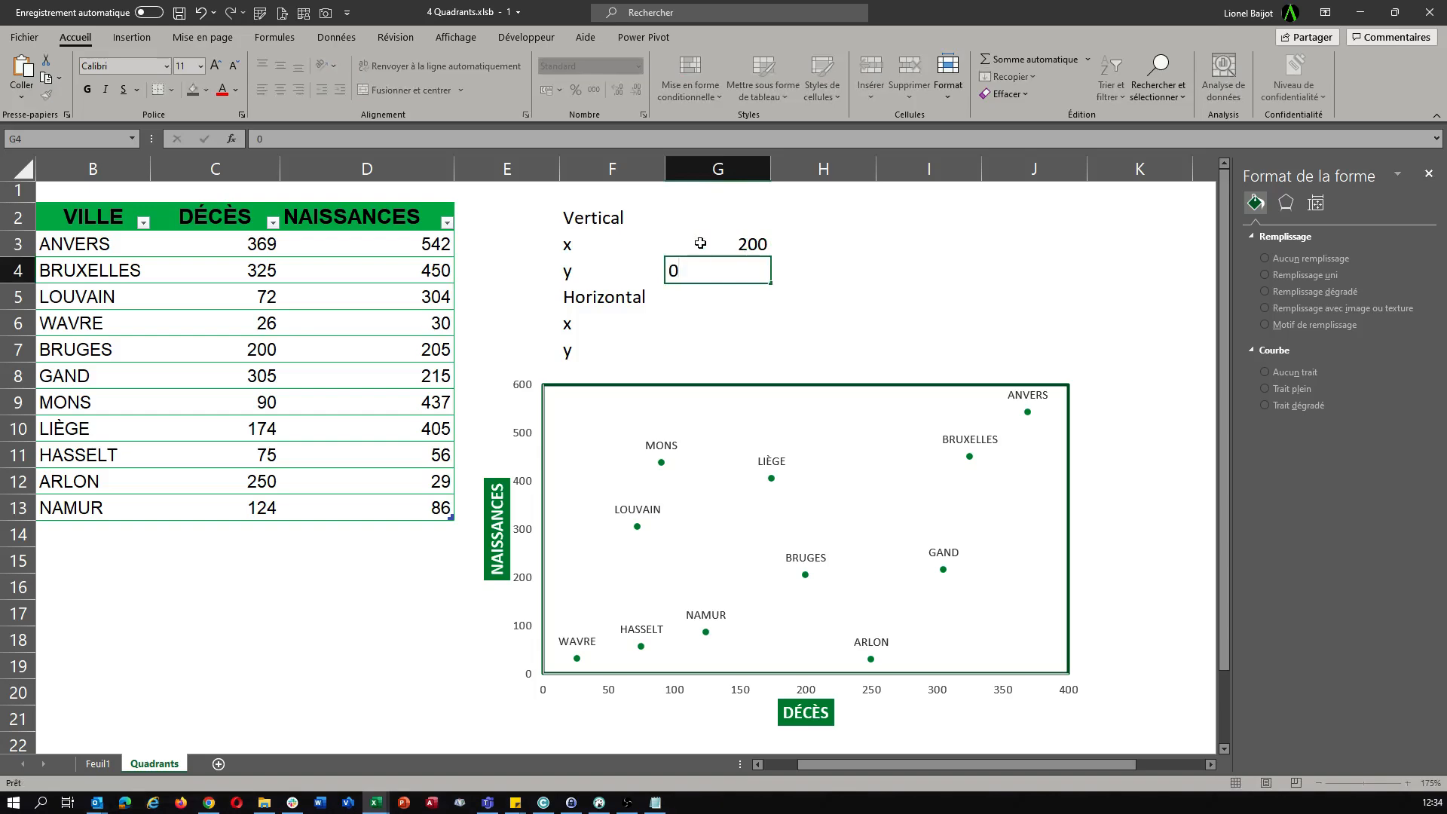
key(Tab)
key(Up)
text(20)
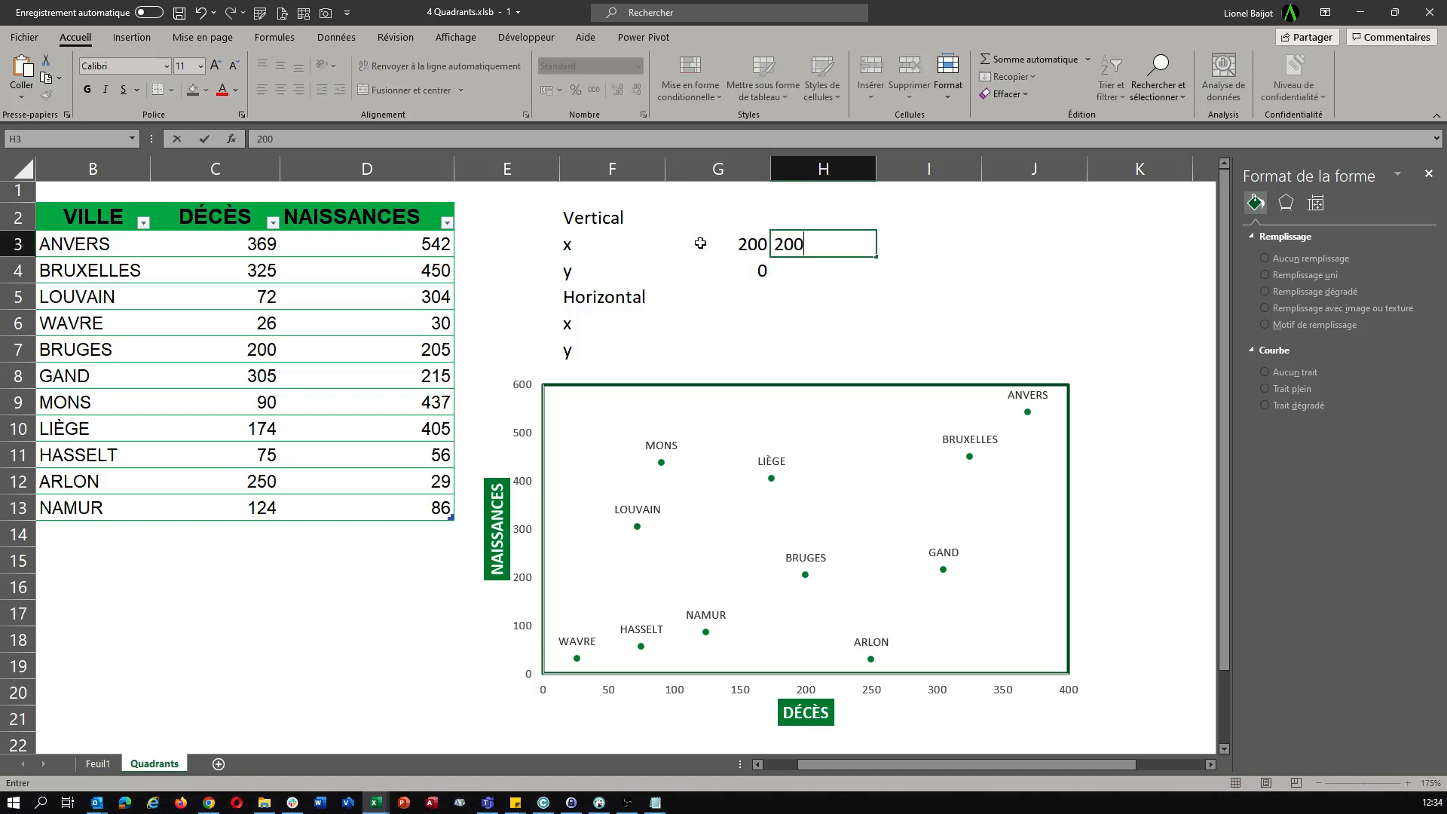
key(Return)
text(600)
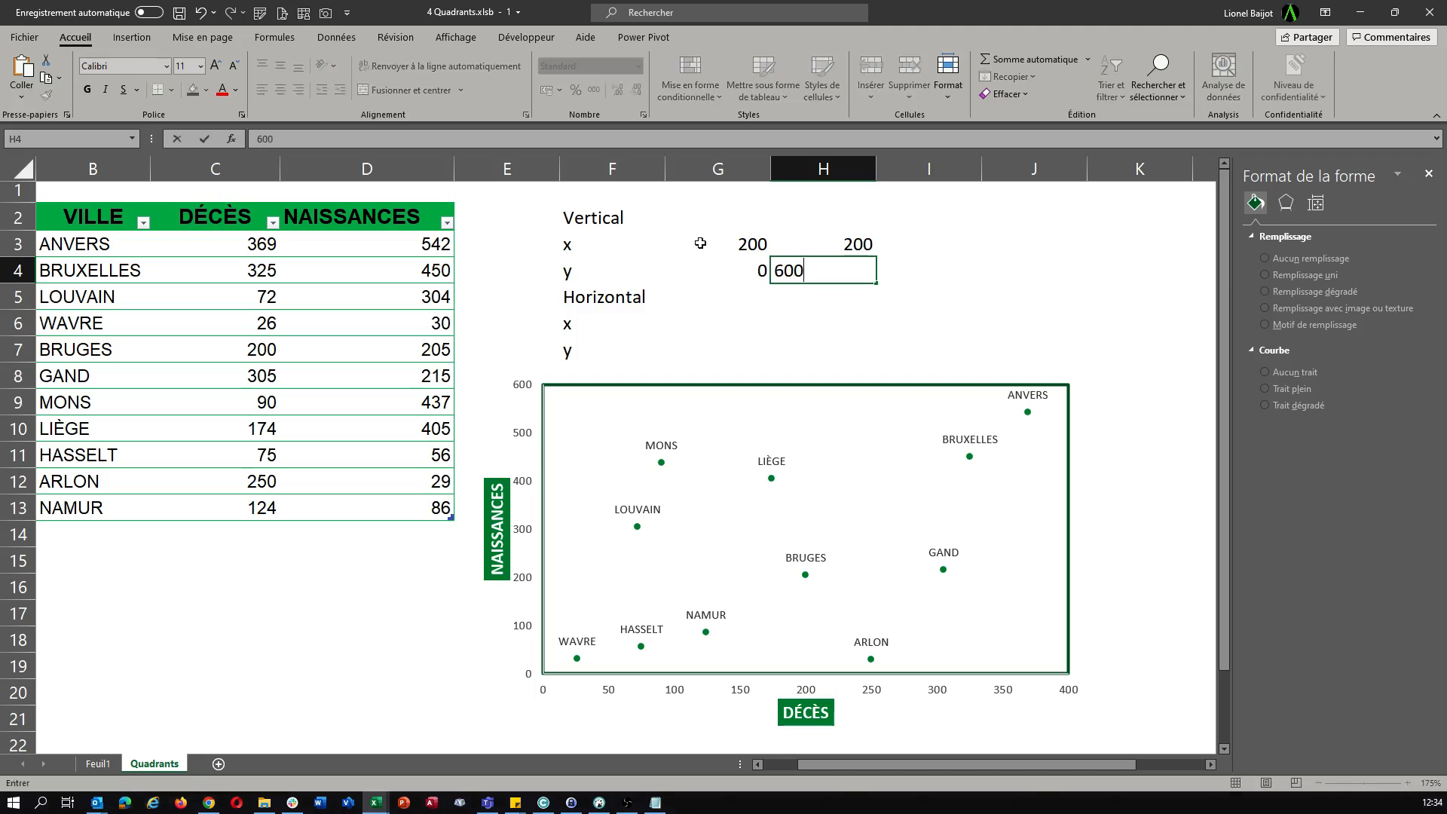
key(Return)
Enter the horizontal line's coordinates in G6:H7: x values 0 and 400, y values 300 and 300.
key(Down)
key(Left)
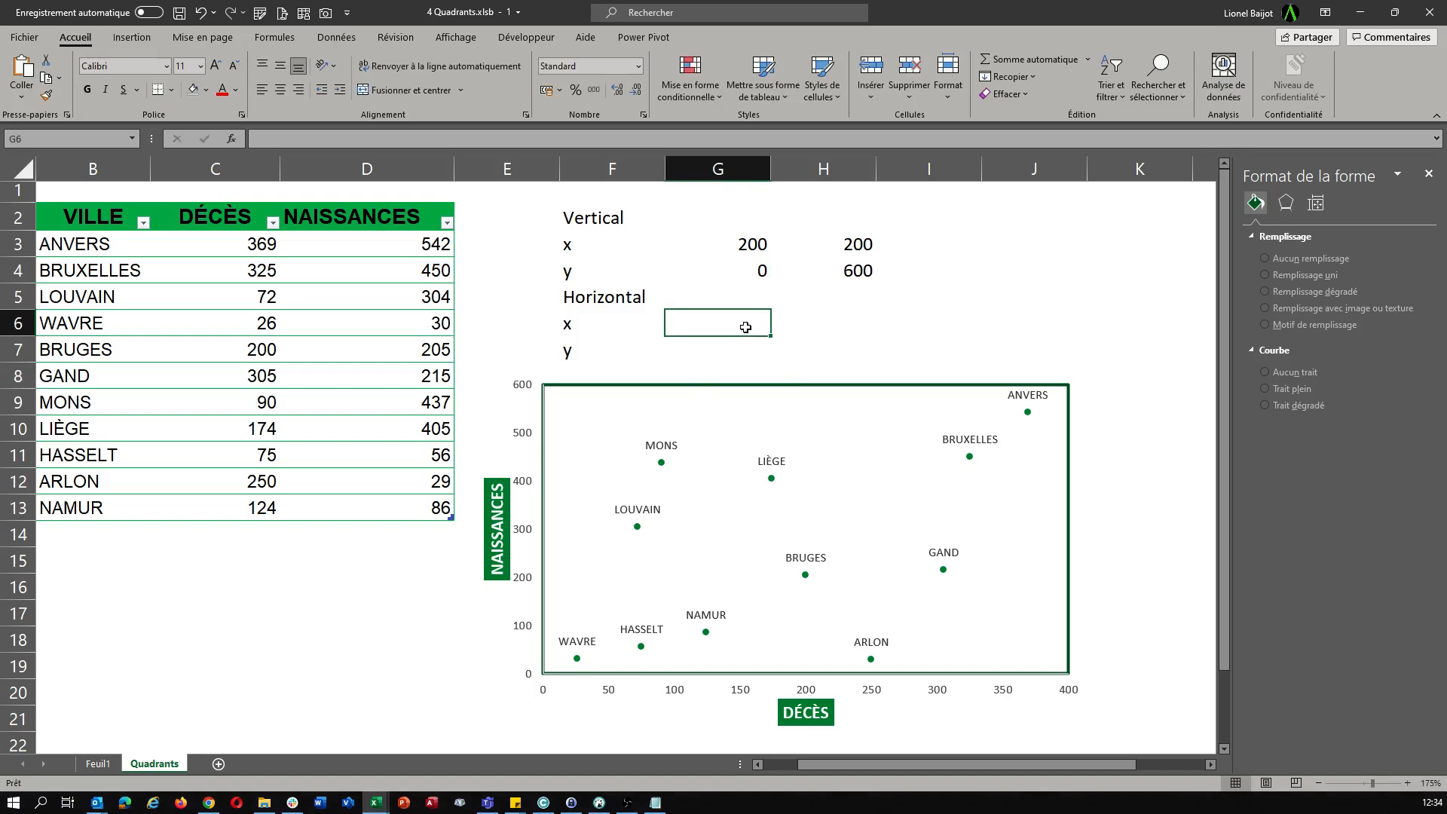
text(0)
key(Return)
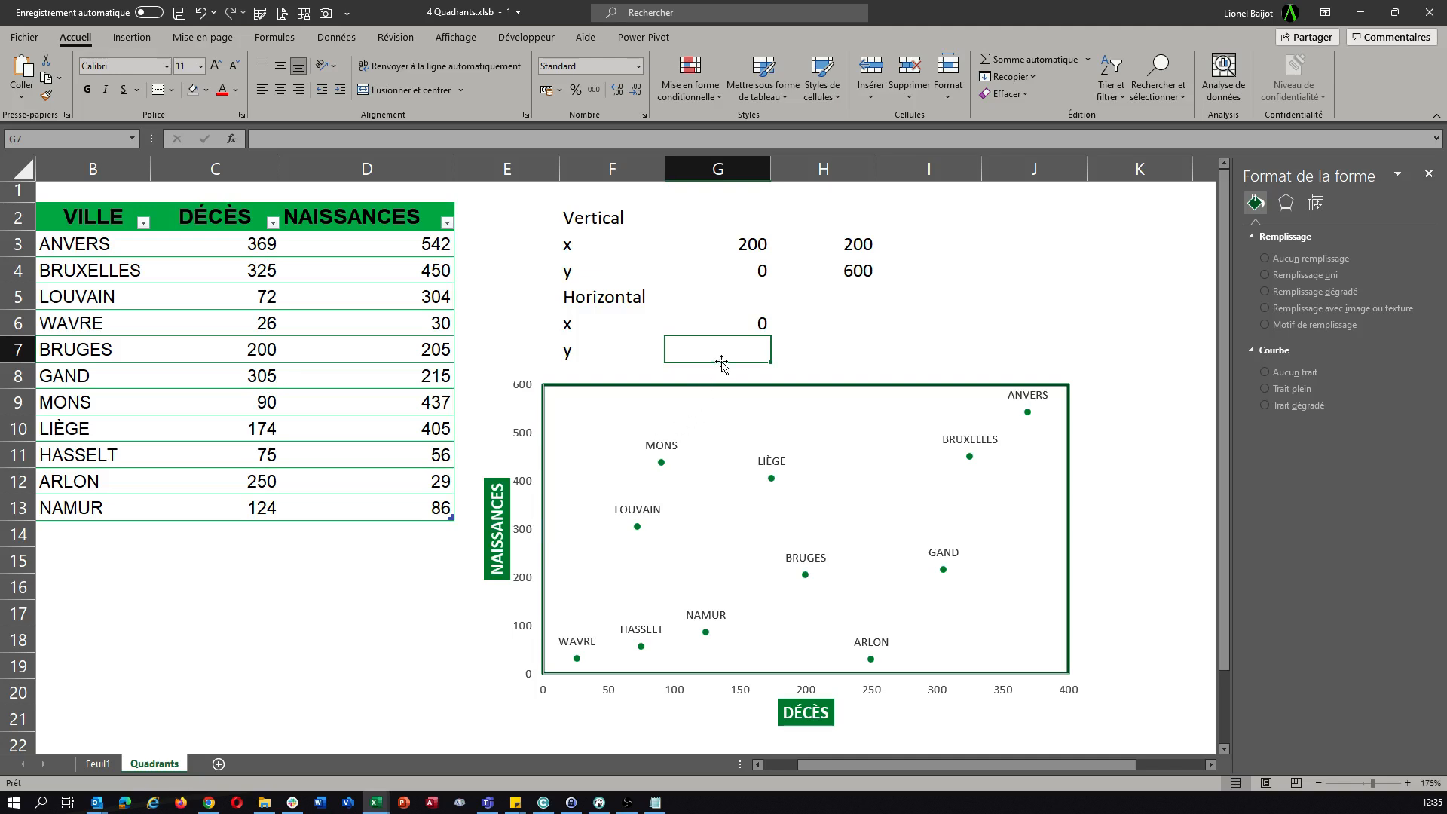
text(300)
key(Right)
key(Up)
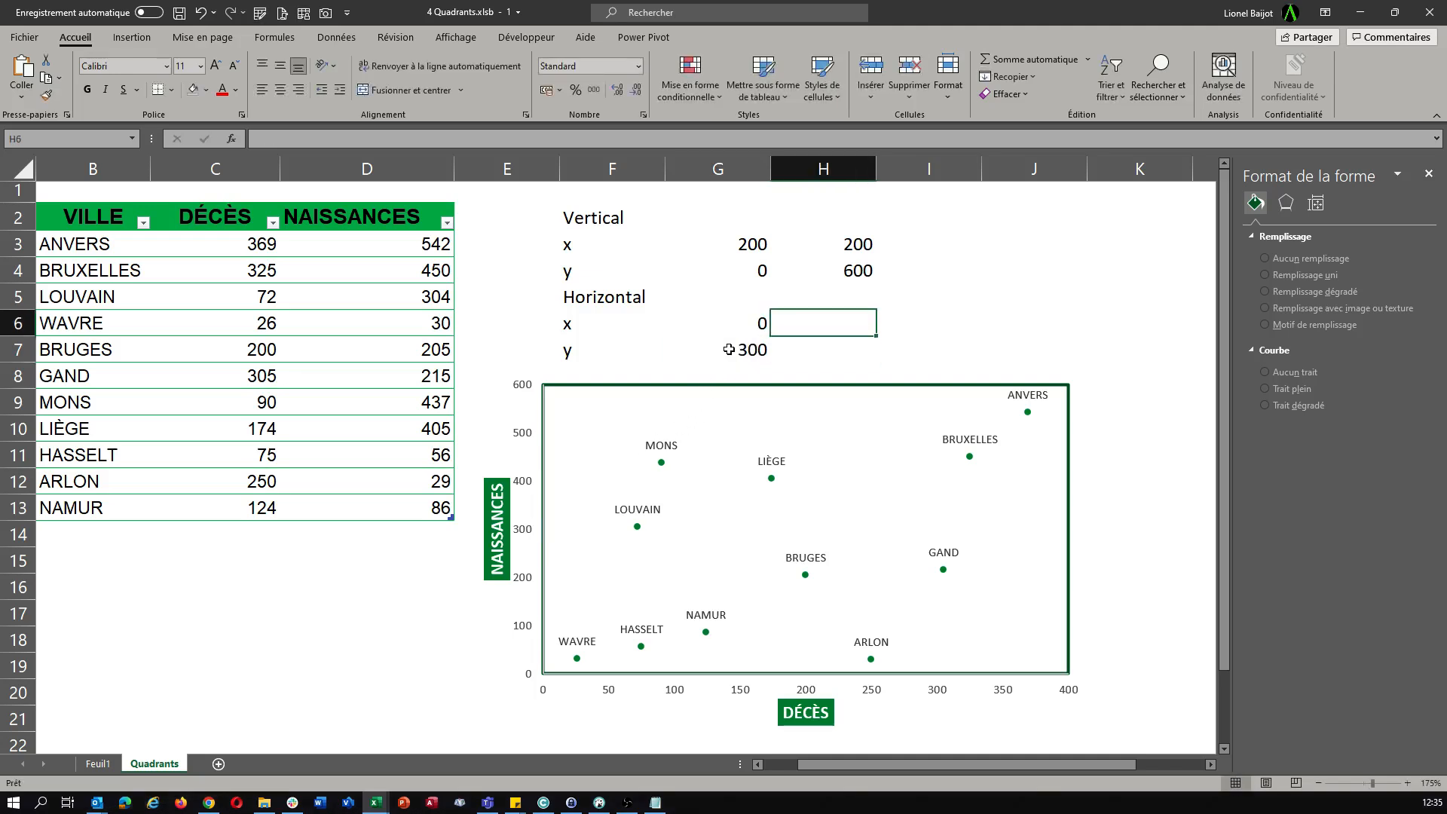
text(400)
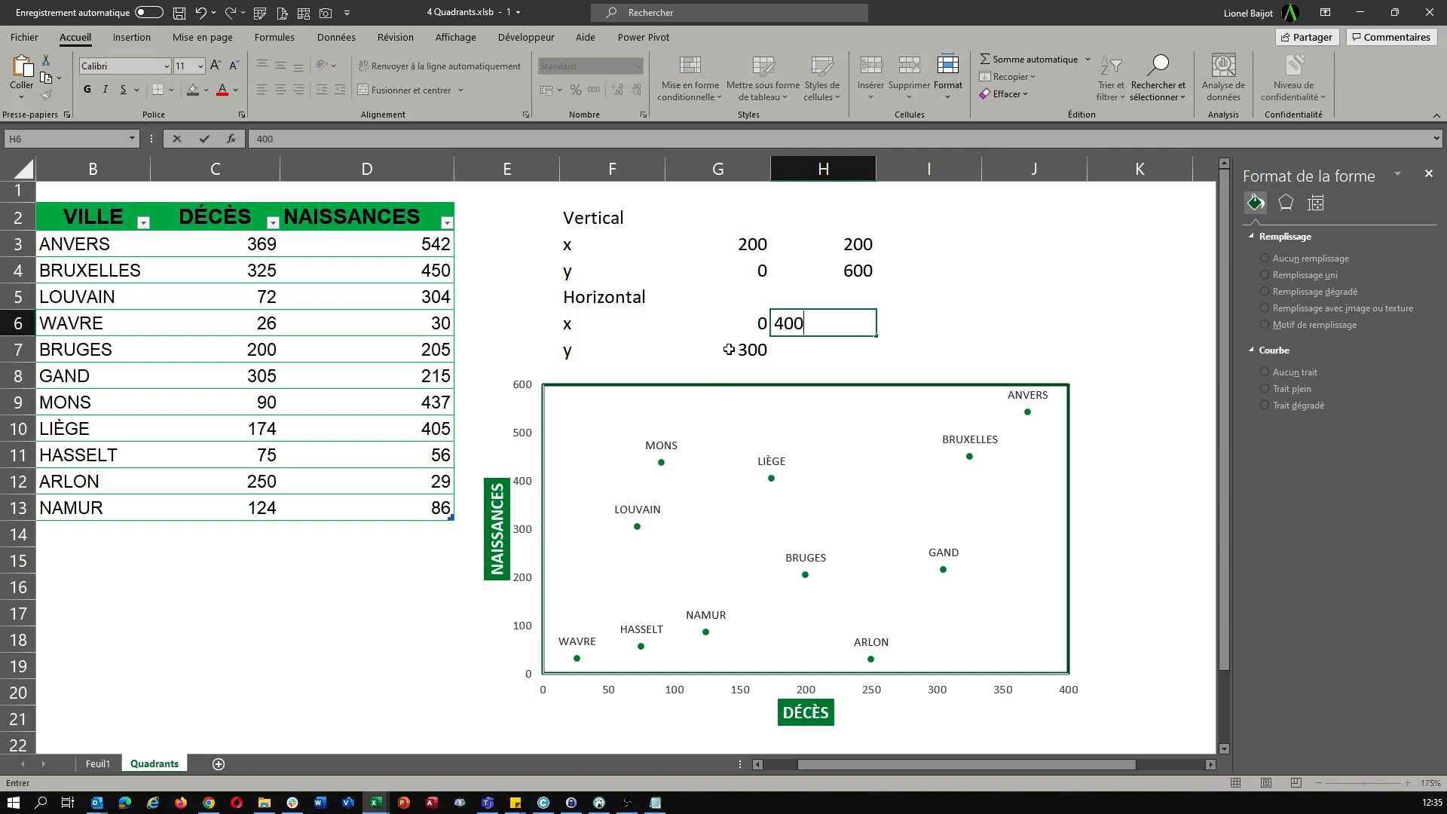
key(Return)
text(30)
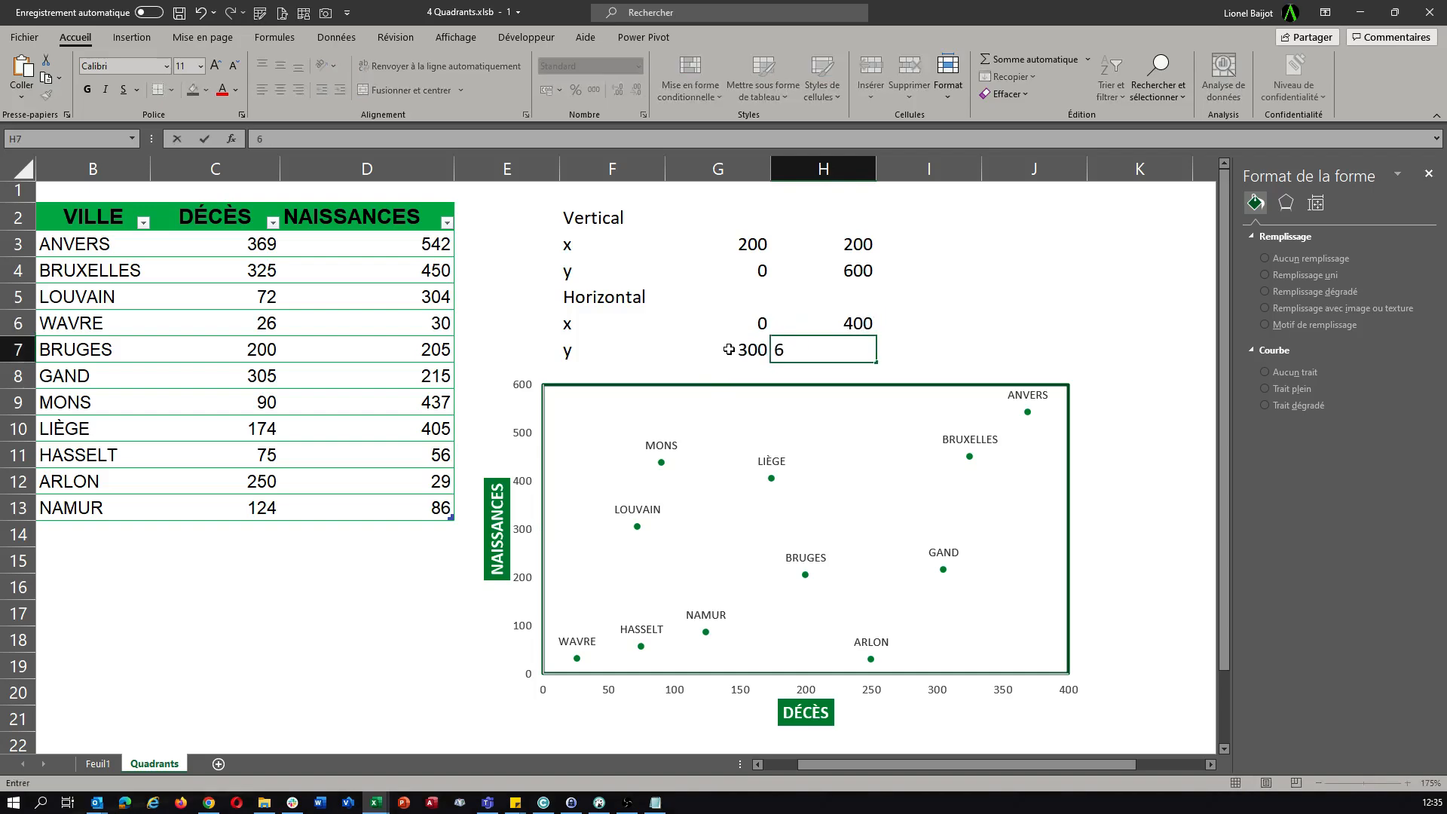
text(0)
key(Return)
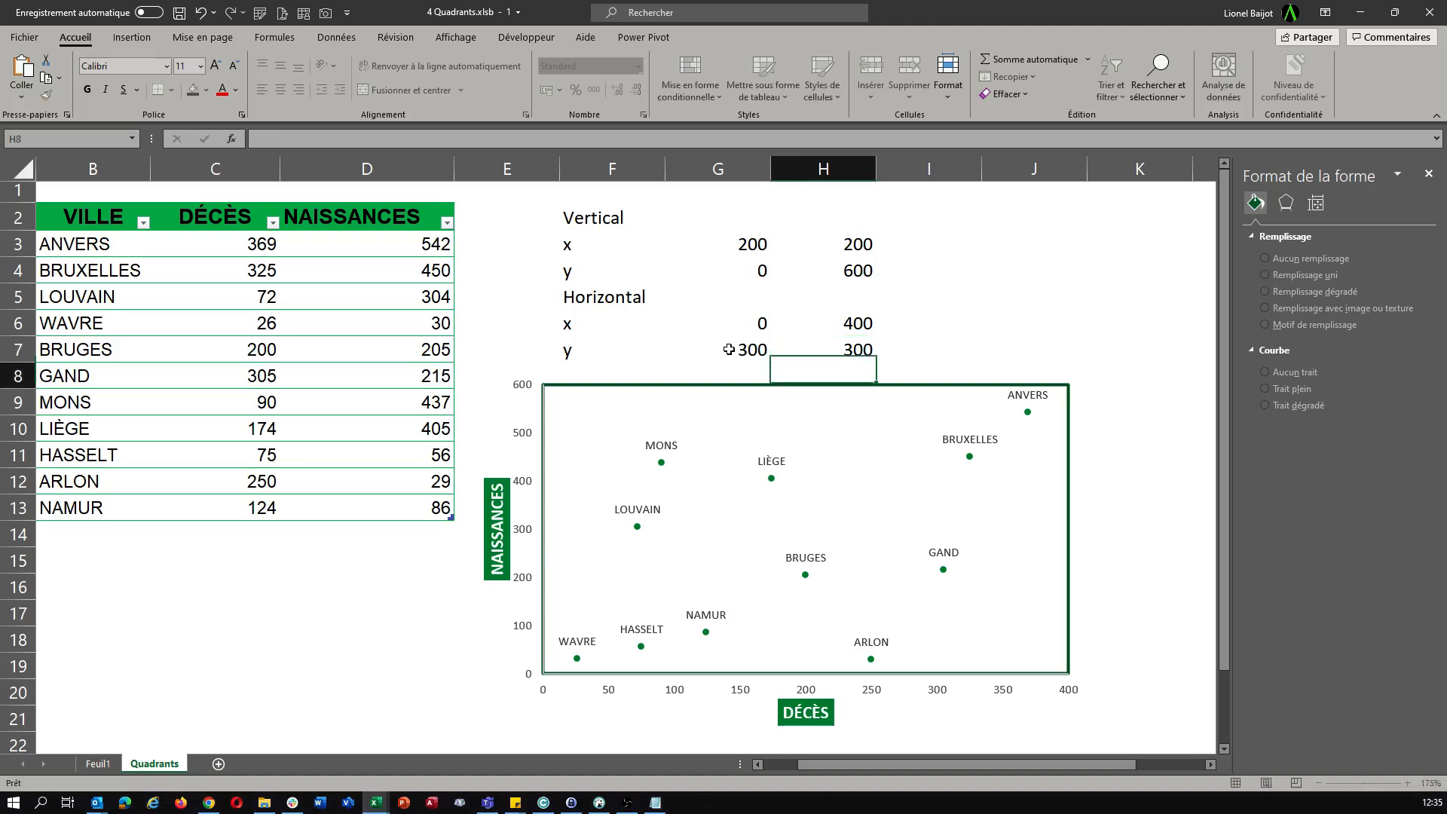
click(994, 341)
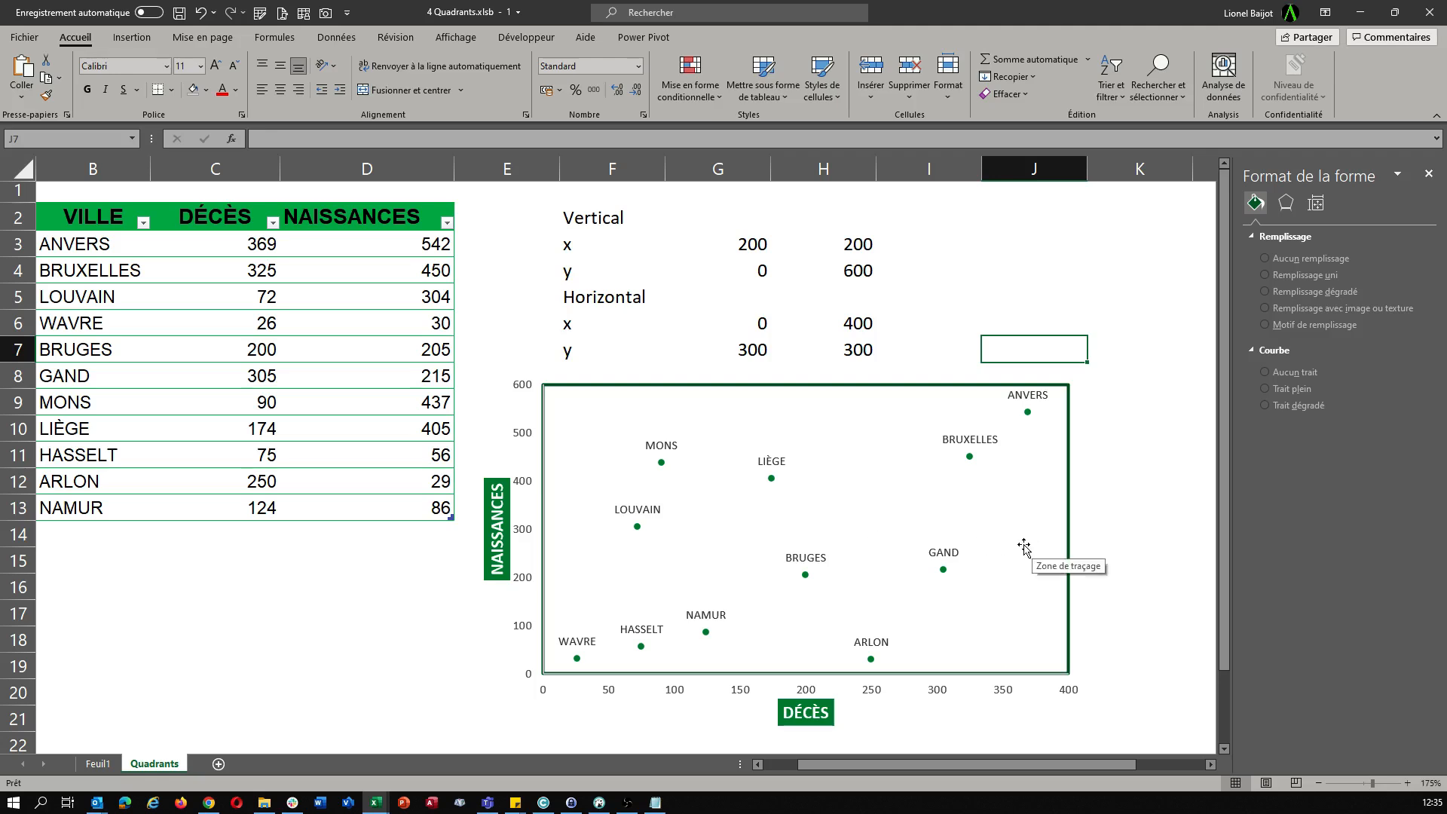
Add a data series to the chart named from F2, with X values from G3:H3 and Y values from G4:H4.
click(972, 382)
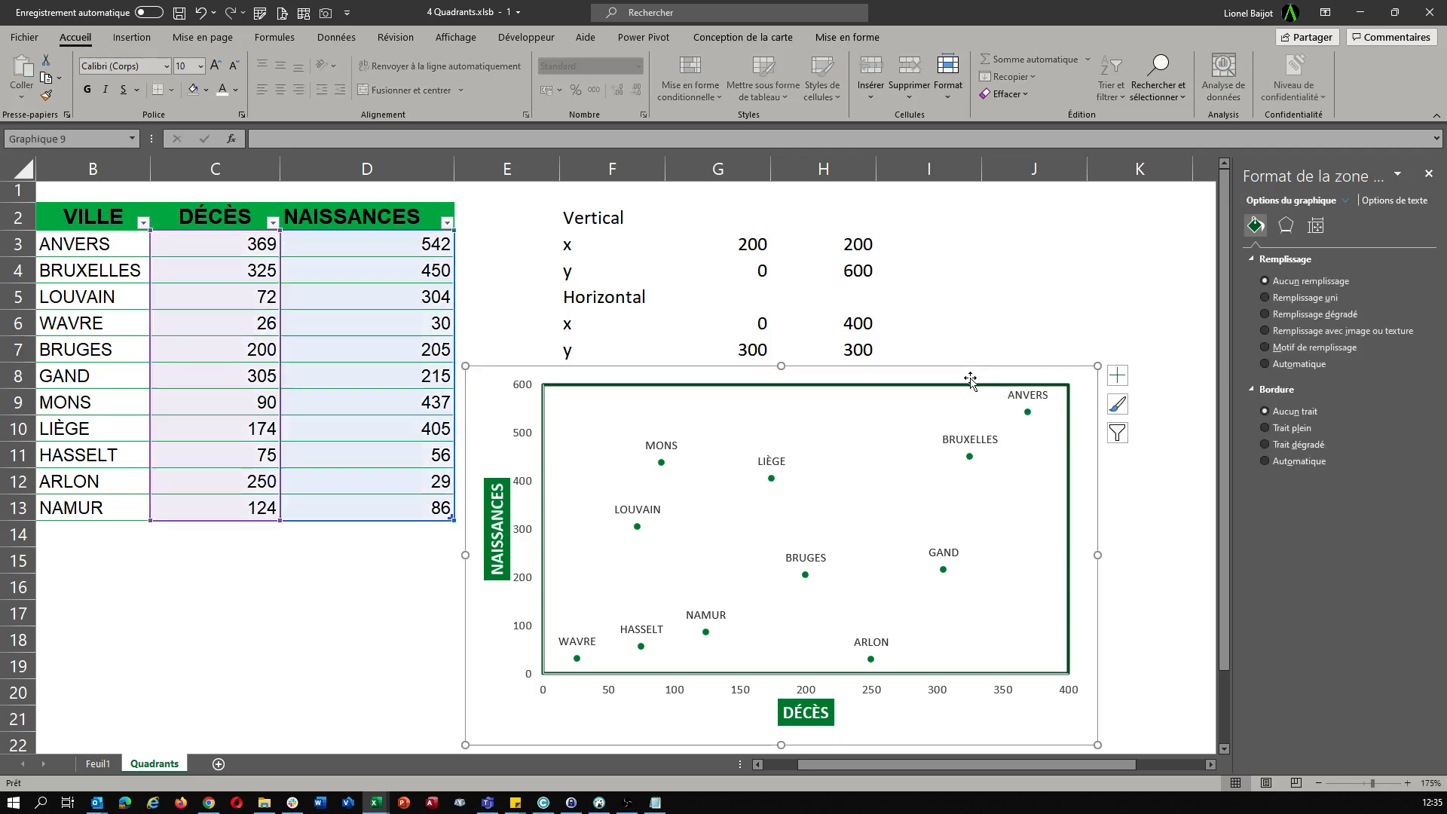
click(769, 38)
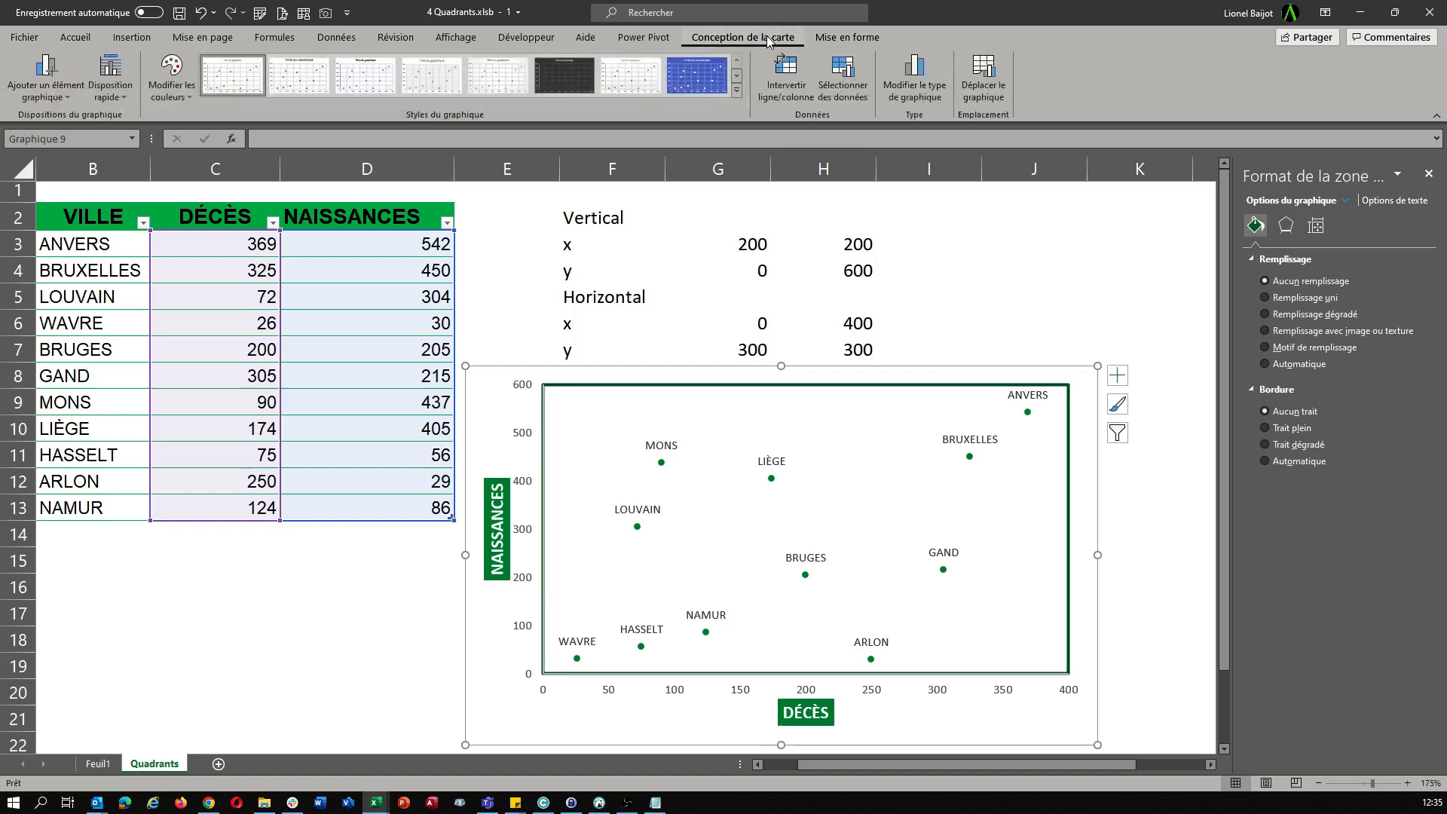
click(843, 79)
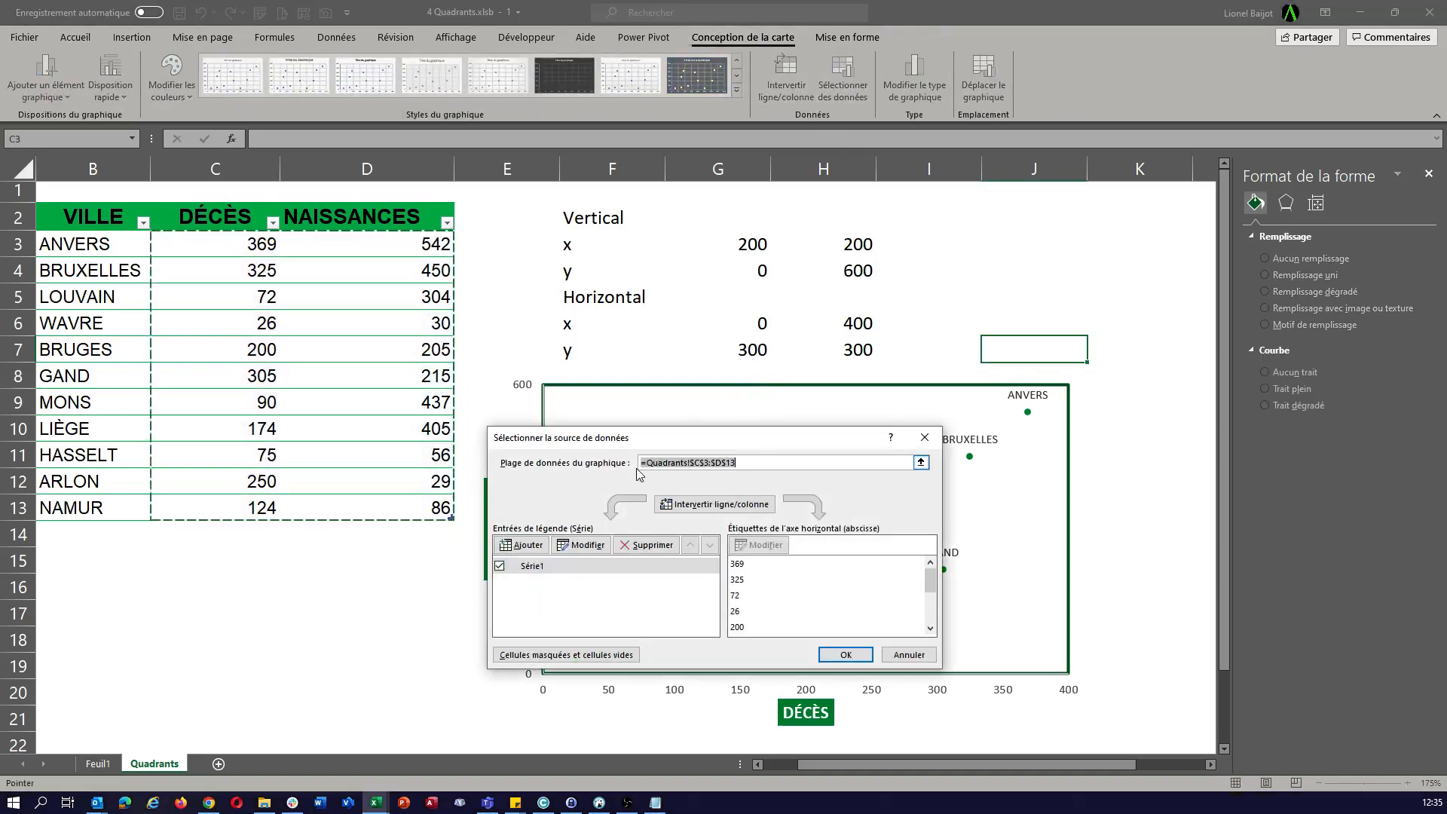
click(531, 548)
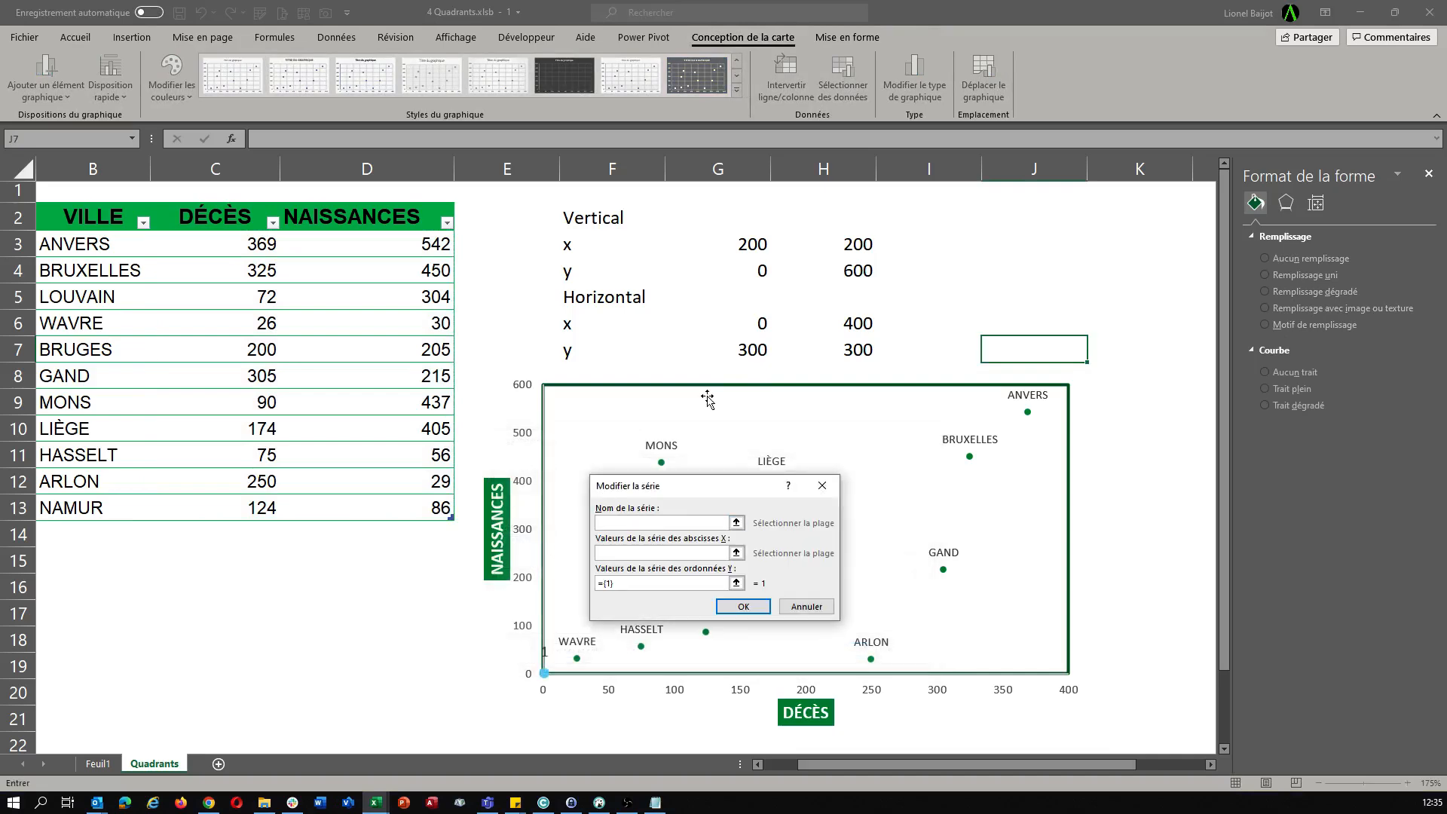
click(610, 219)
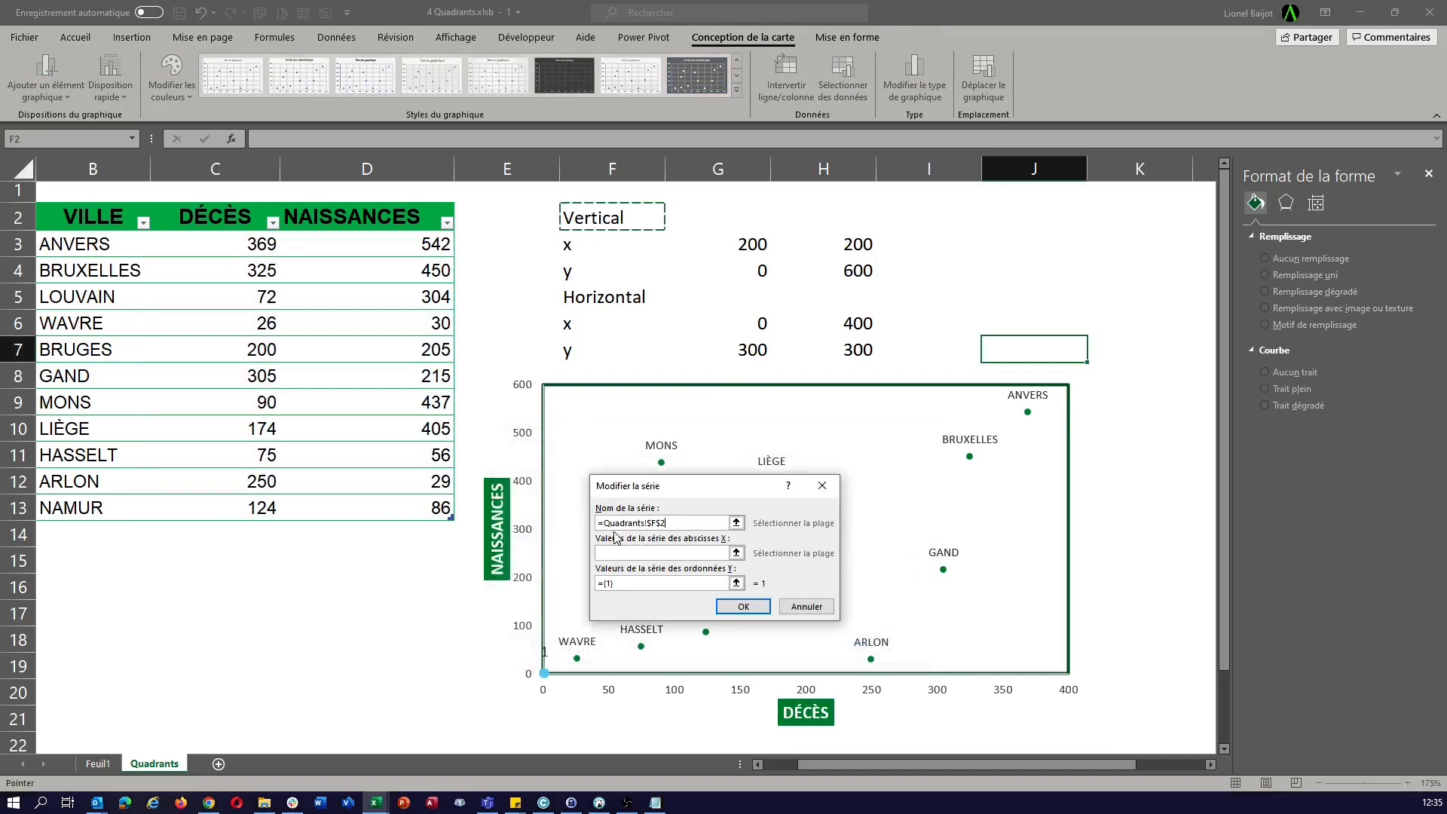
click(641, 554)
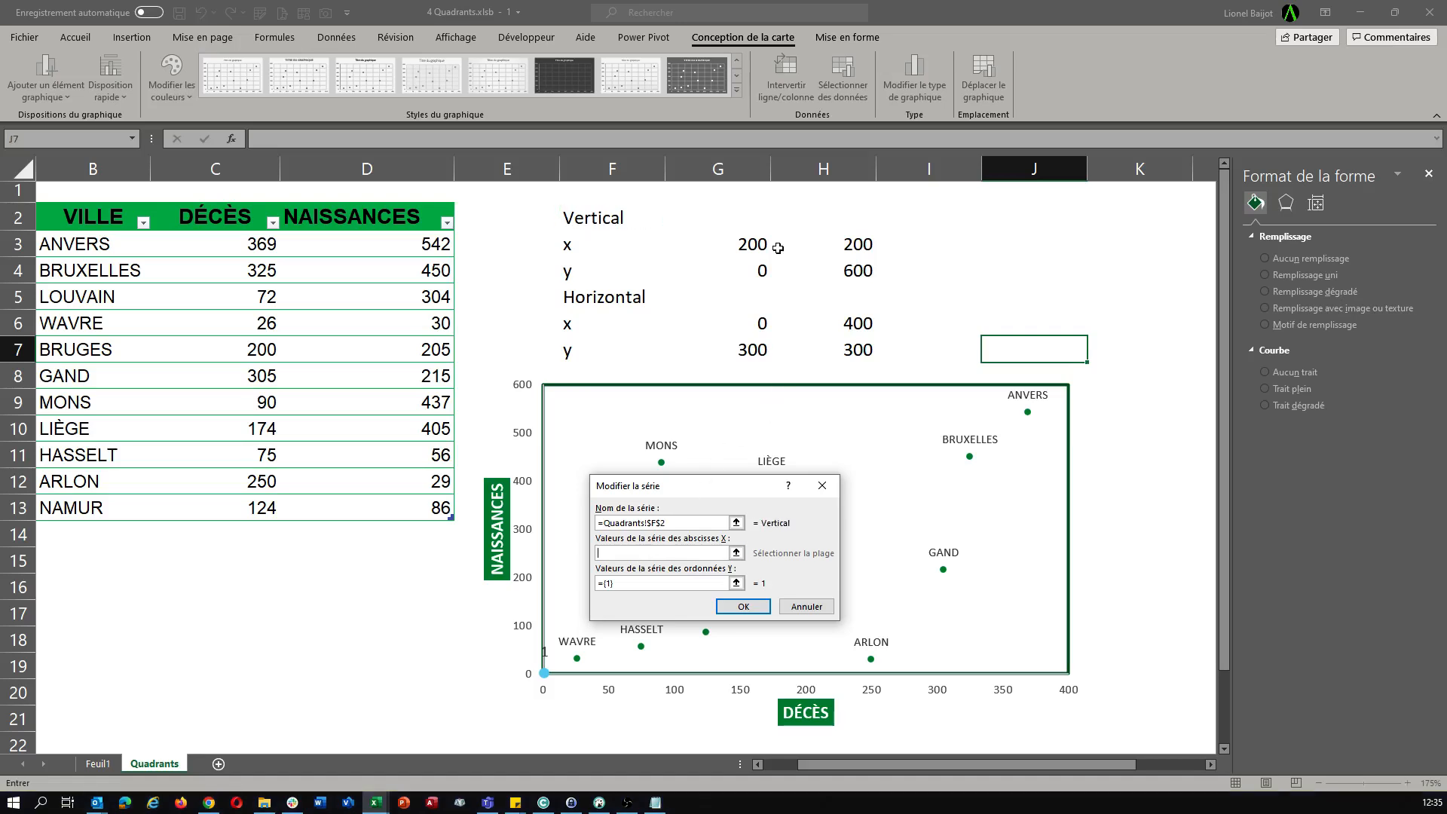
drag(751, 241, 851, 238)
click(622, 584)
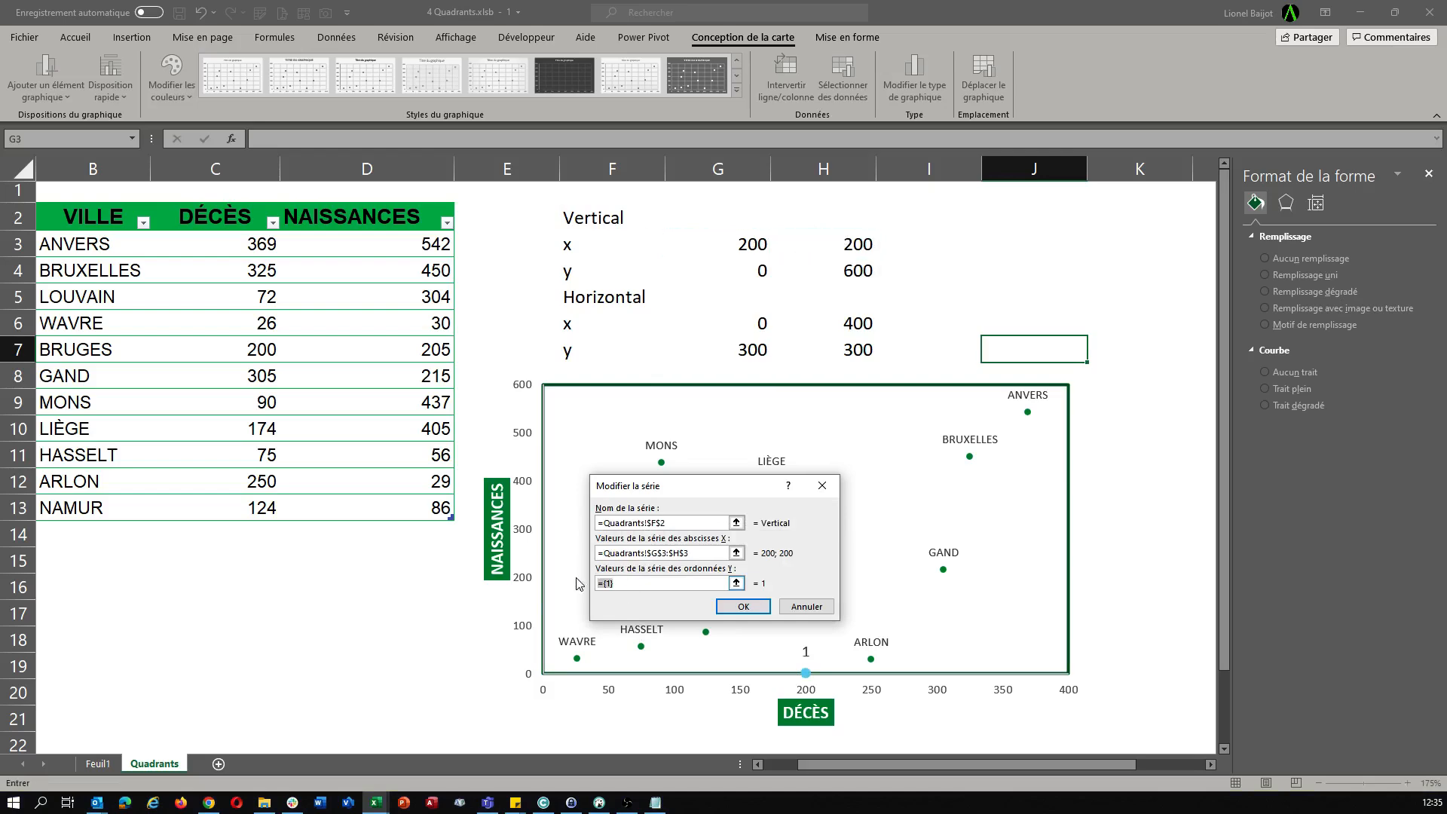
drag(758, 272, 830, 269)
click(740, 605)
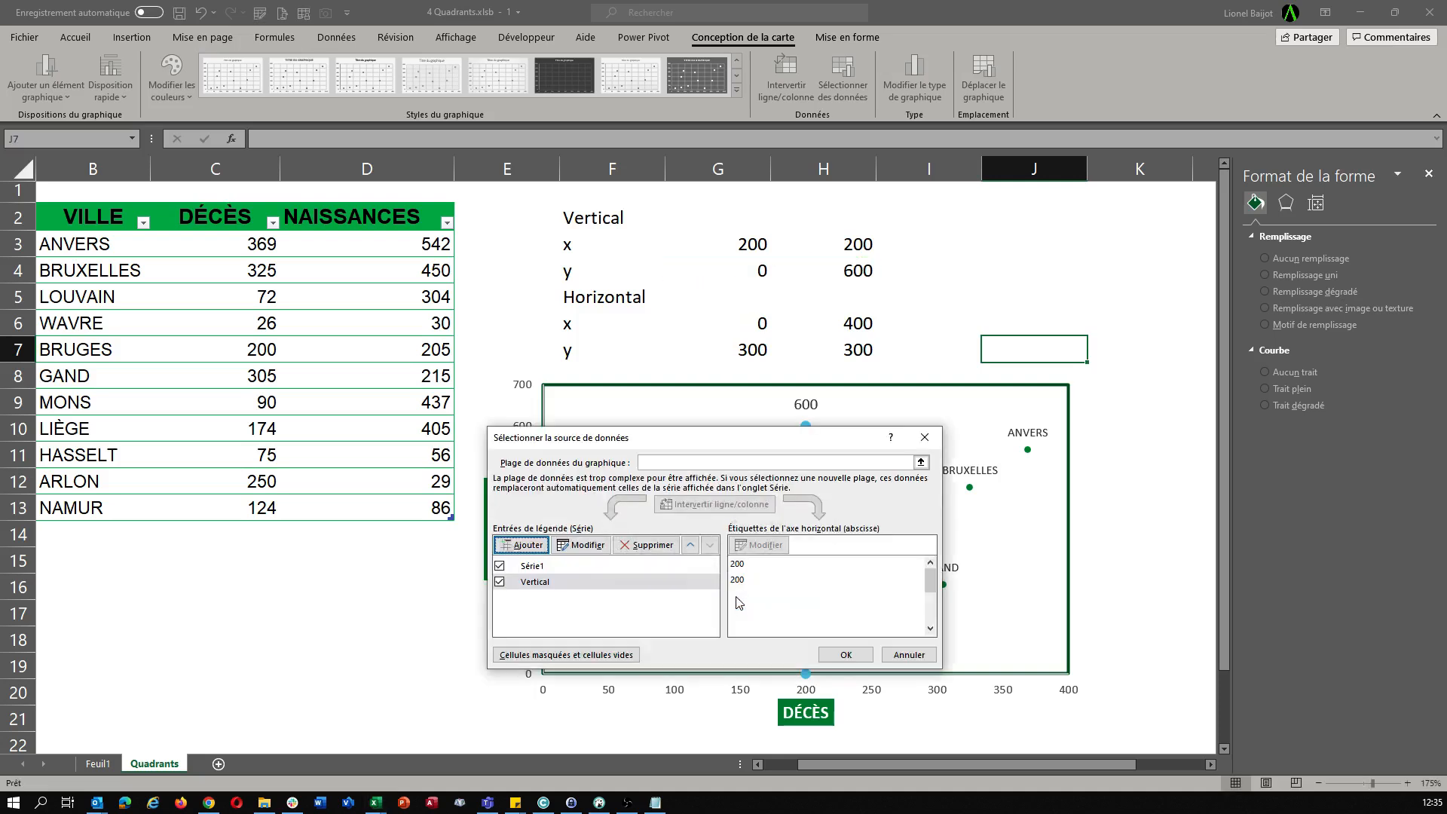
Add a data series to the chart named from F5, with X values from G6:H6 and Y values from G7:H7.
click(526, 546)
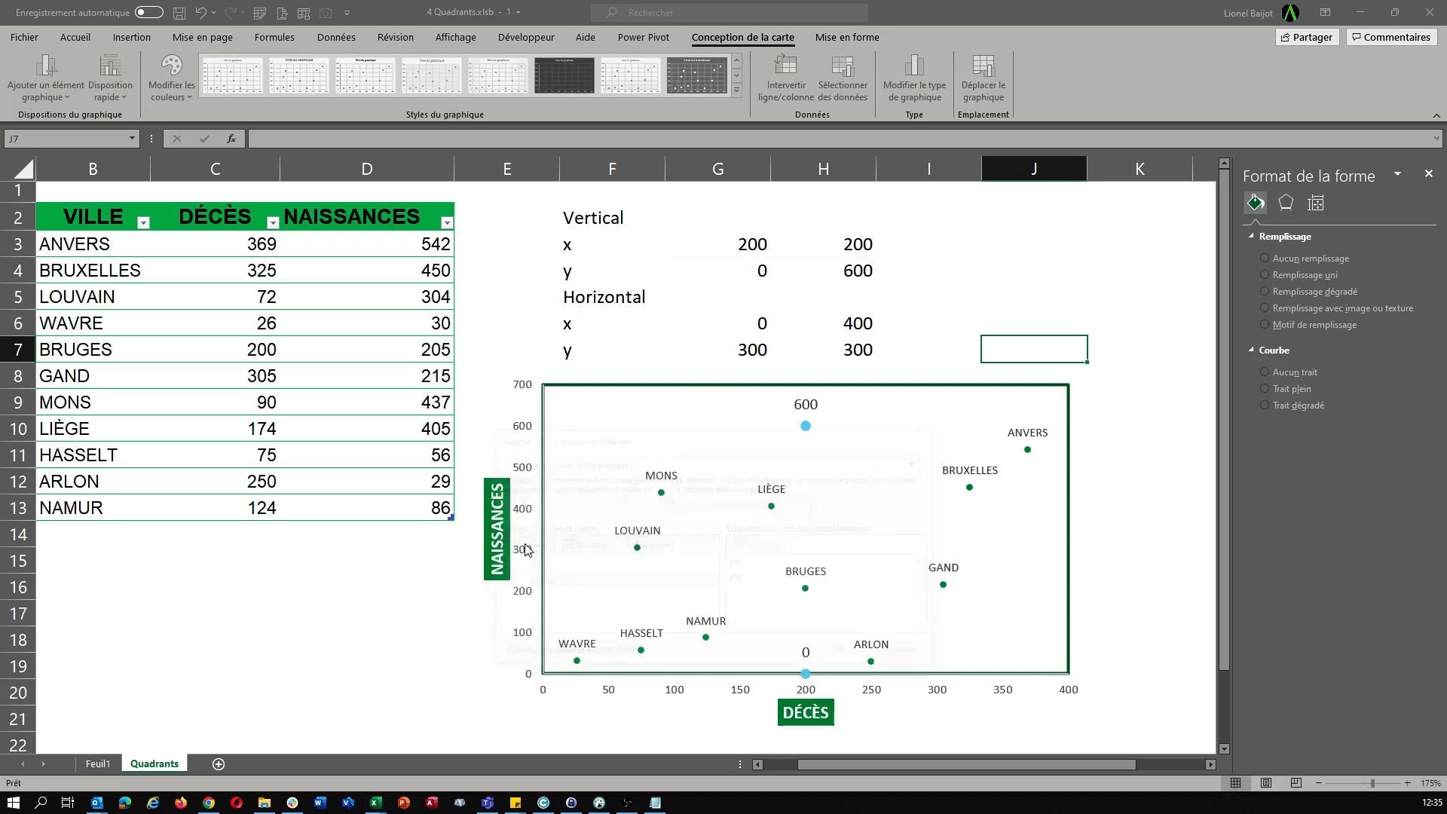
click(618, 298)
key(Tab)
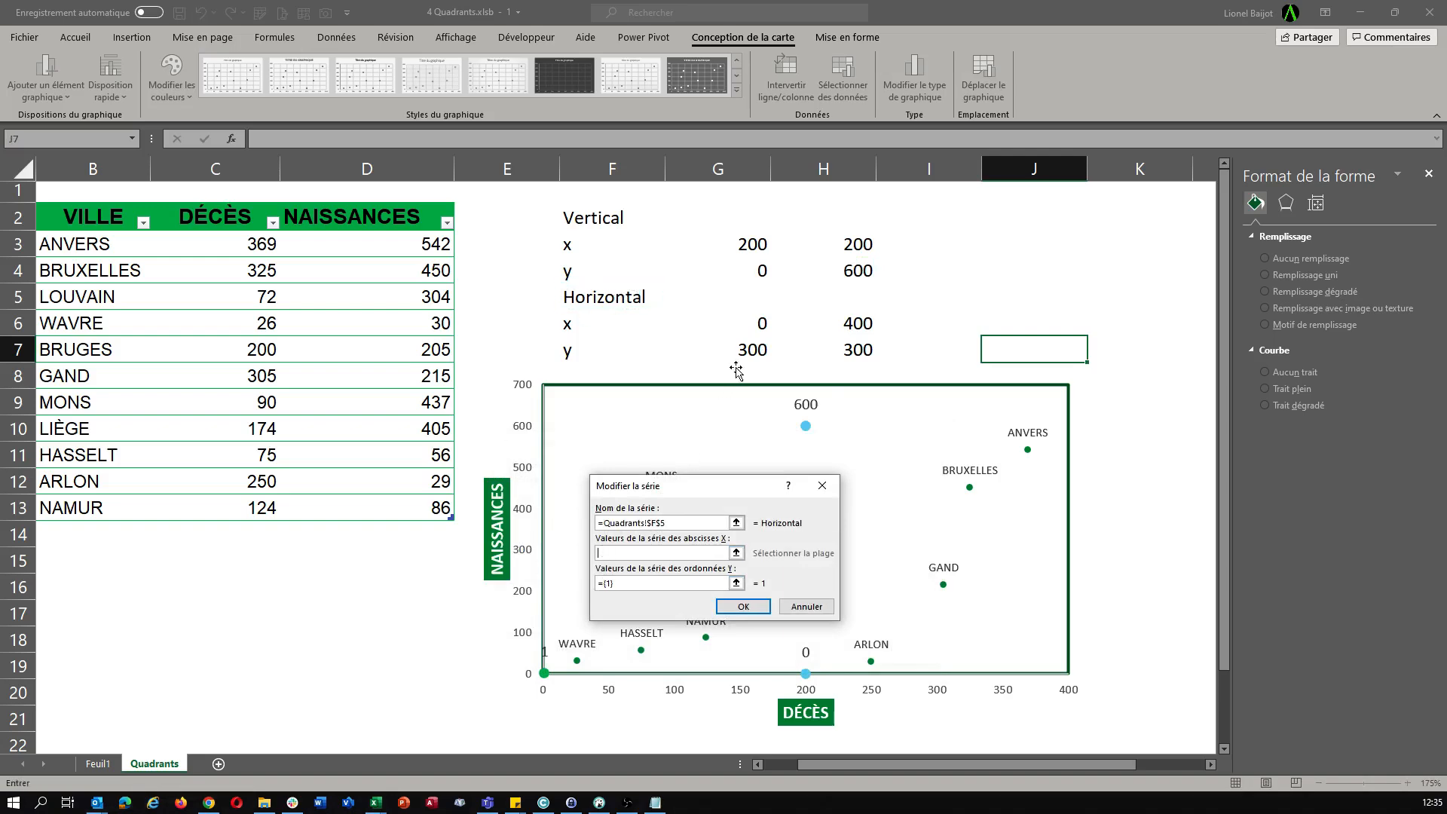
drag(756, 324, 837, 324)
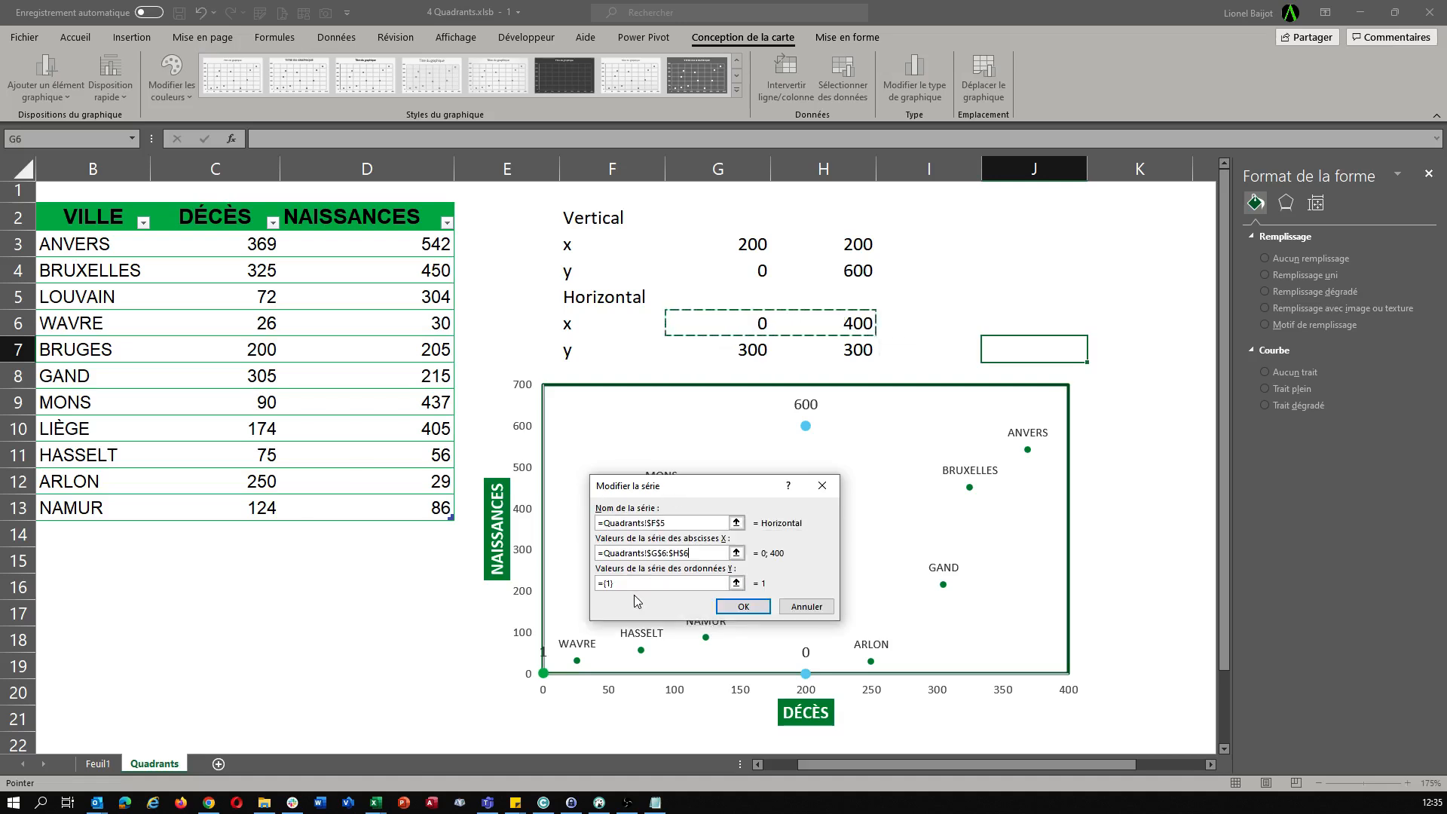
click(634, 583)
key(BackSpace)
key(BackSpace)
key(BackSpace)
key(BackSpace)
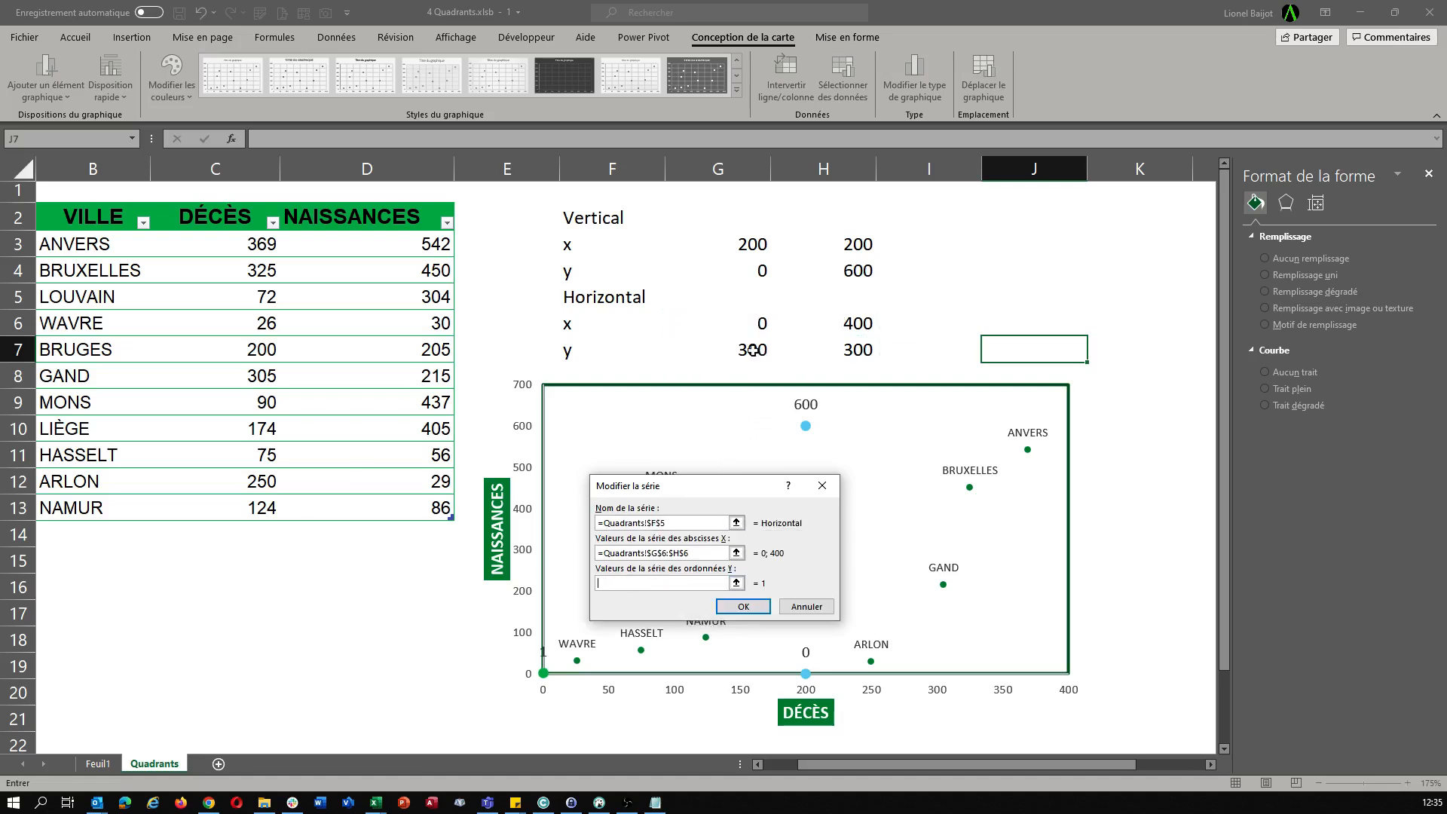
drag(753, 351, 851, 349)
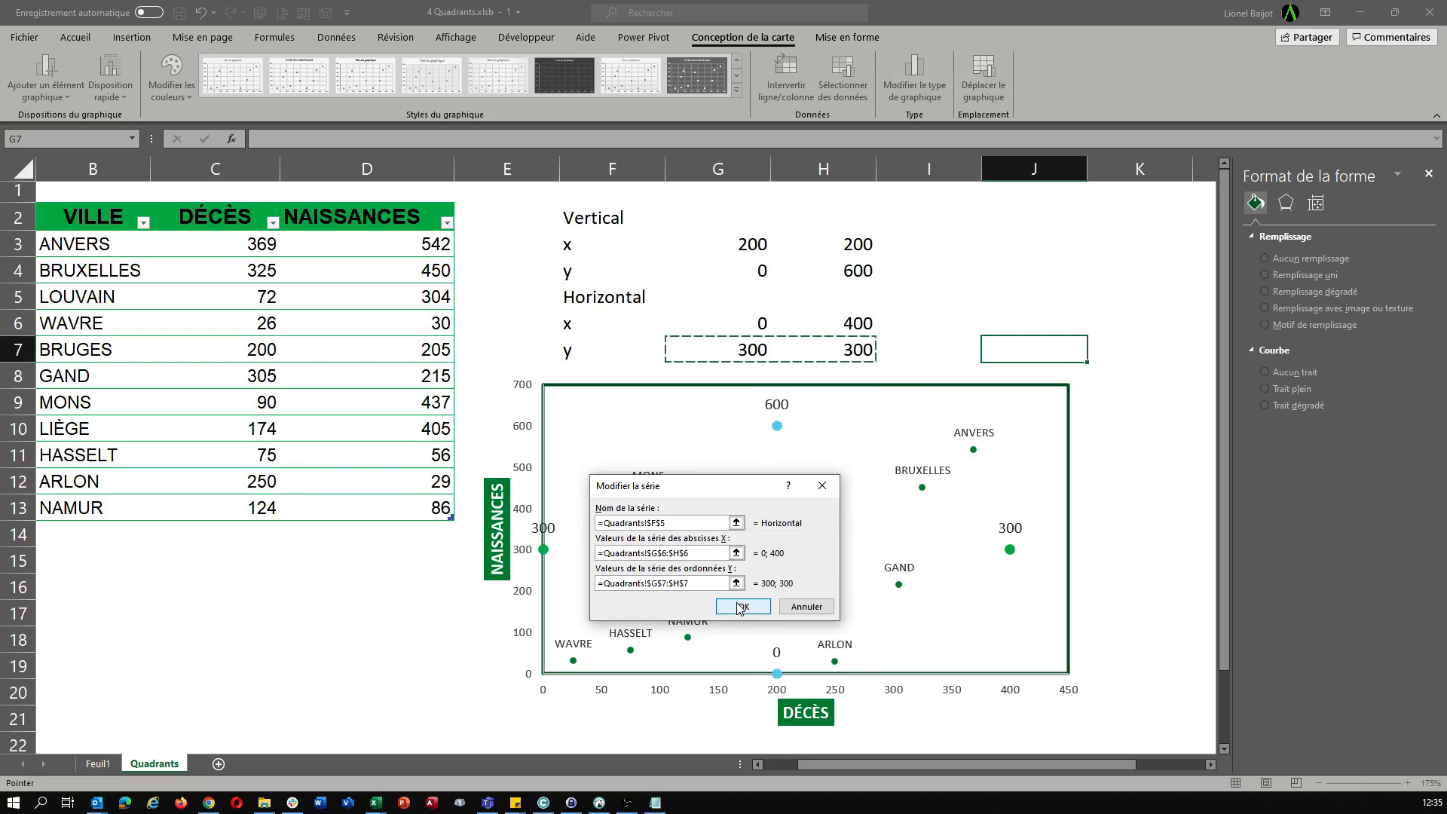
click(741, 607)
click(846, 655)
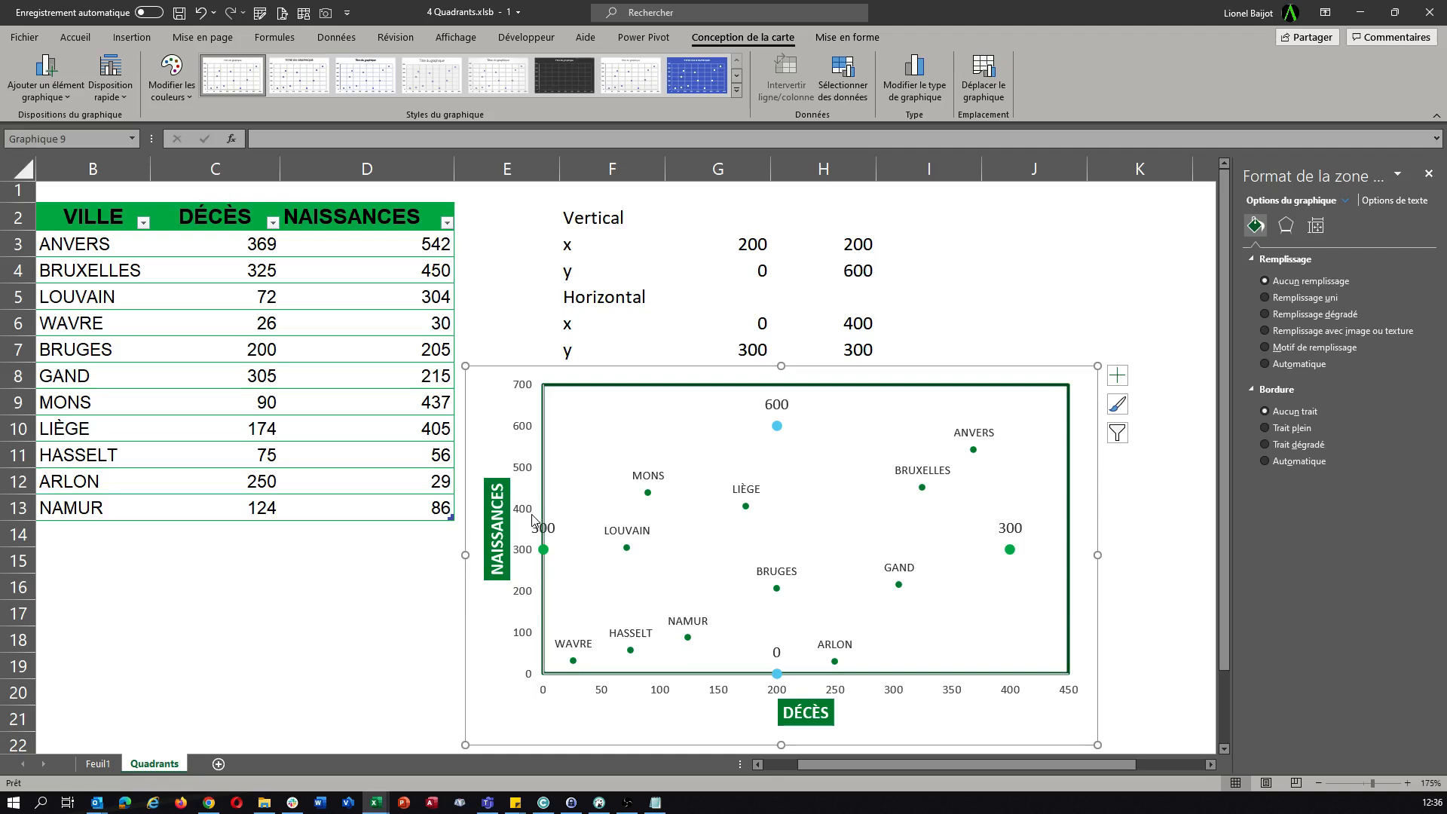
Set the maximum of the chart's vertical NAISSANCES axis to 600.
click(527, 431)
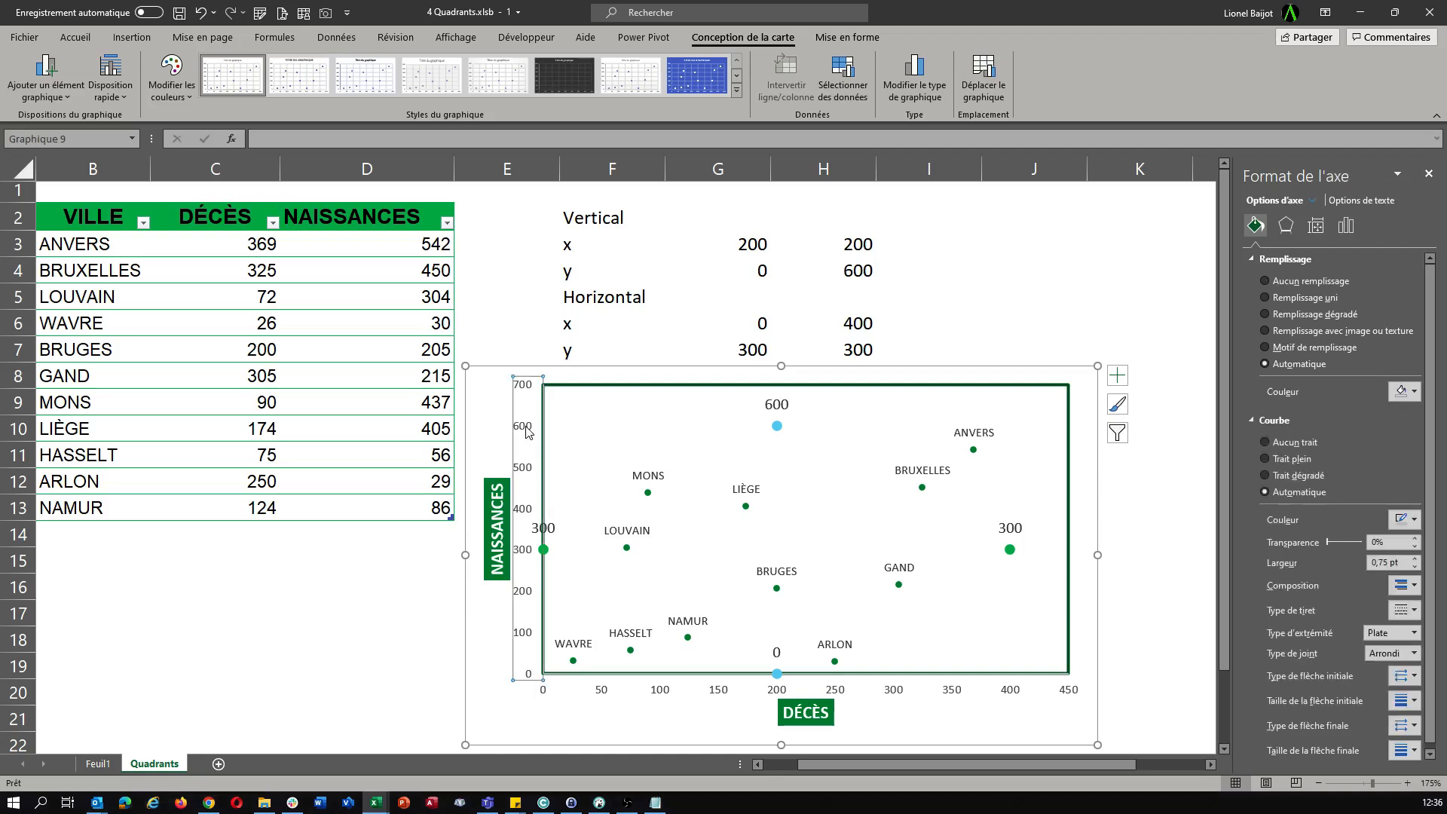
click(1346, 226)
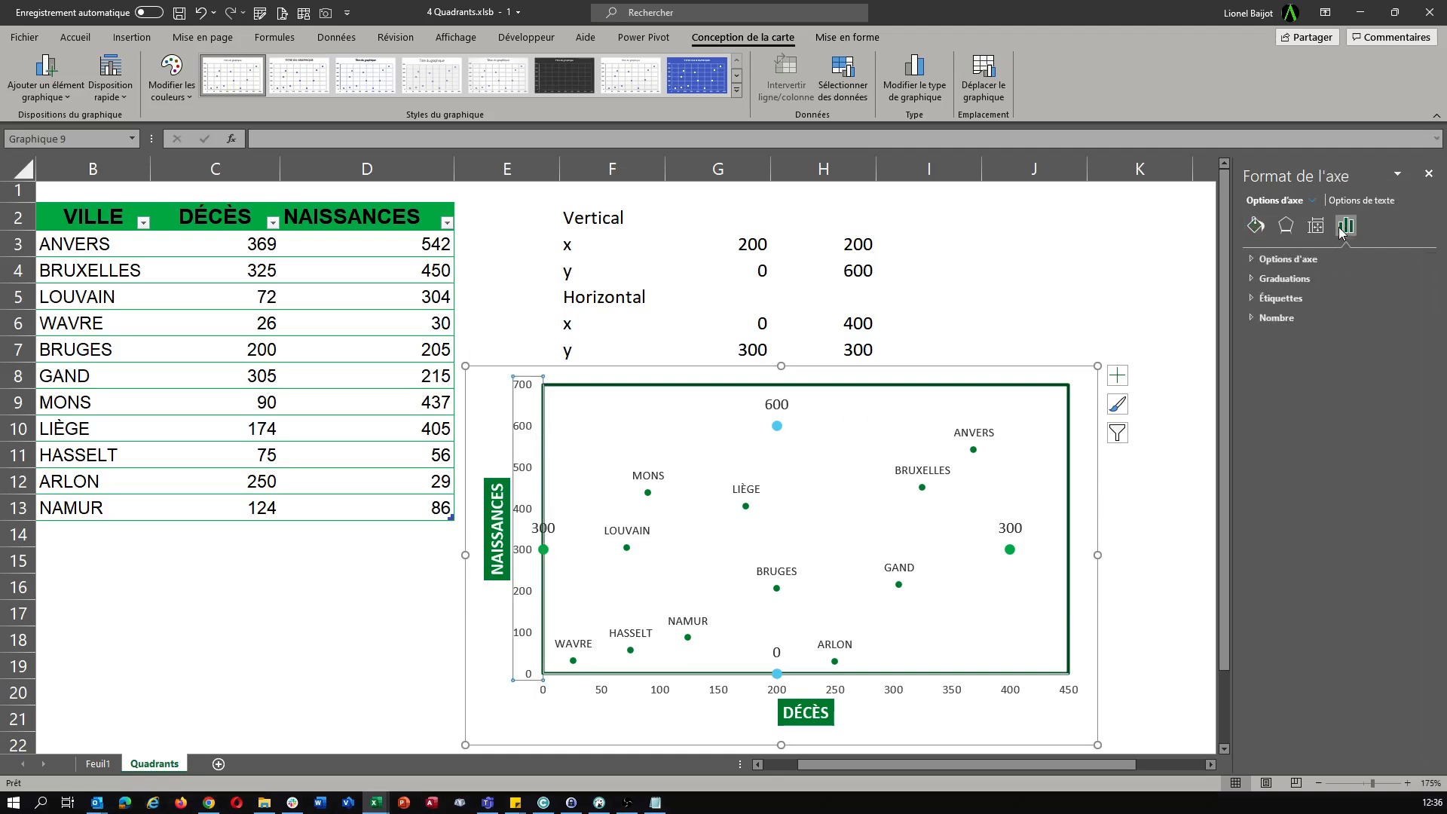
click(1296, 259)
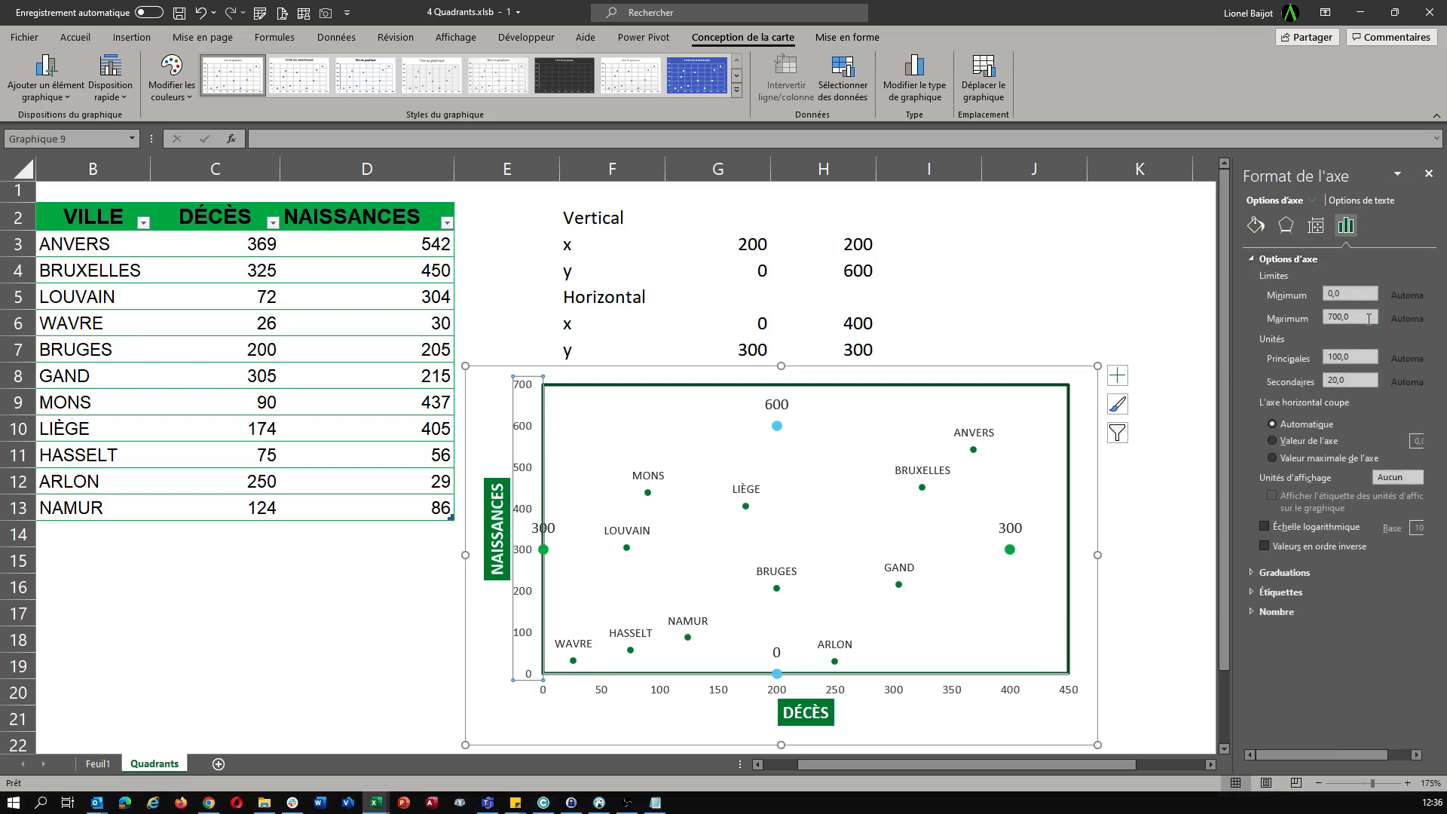
drag(1369, 319, 1303, 322)
text(60)
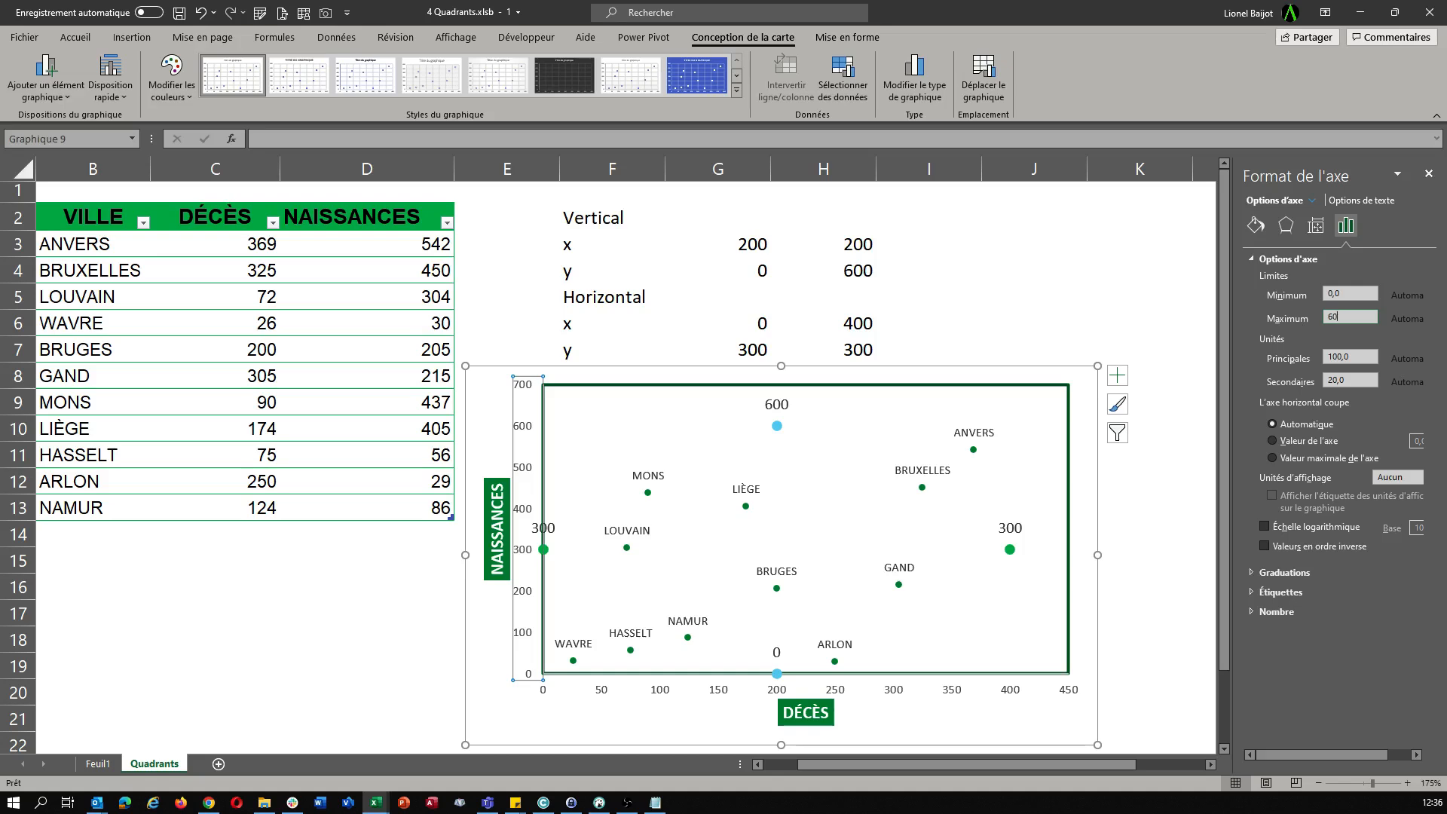
text(0)
key(Return)
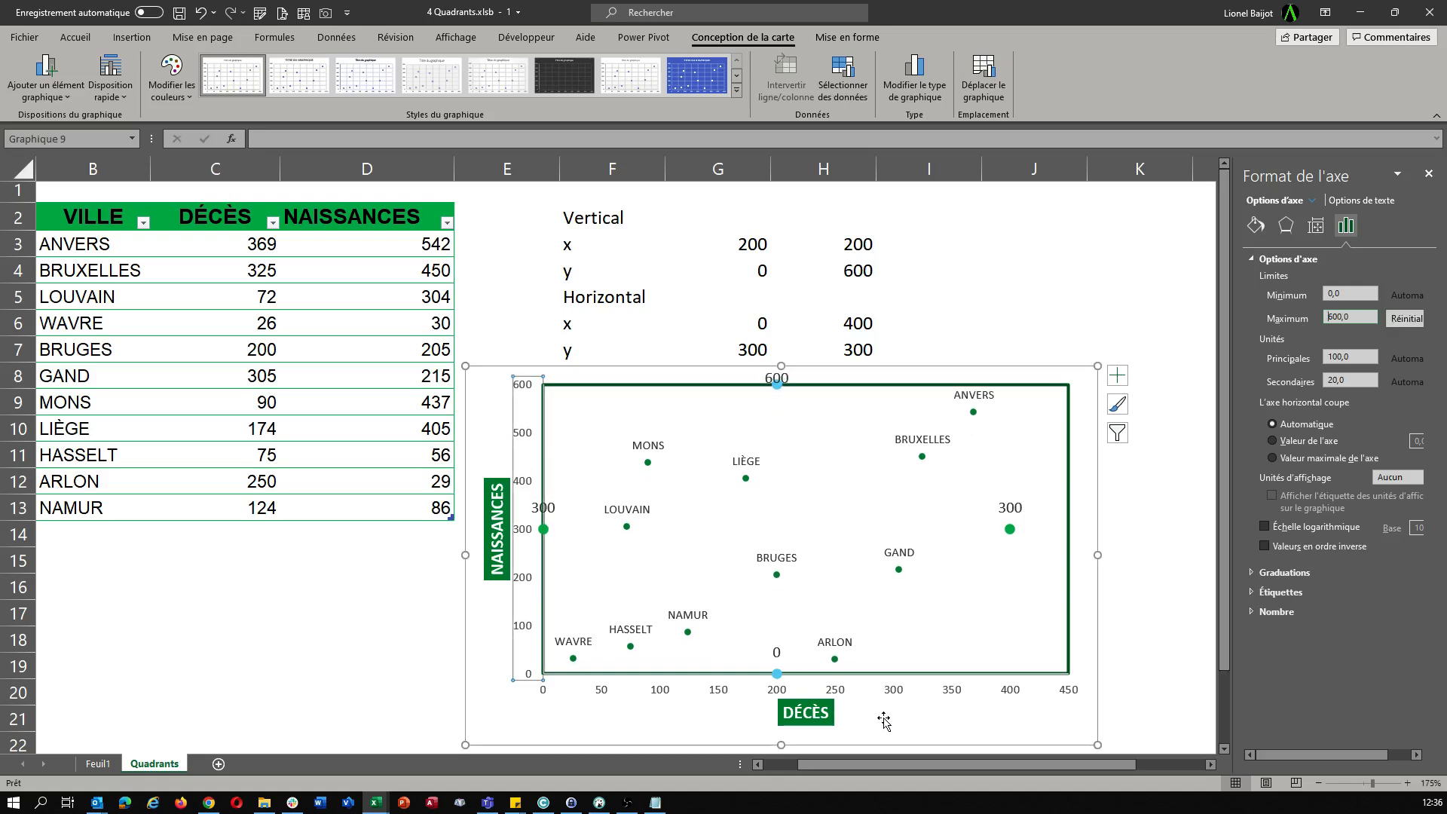
Set the maximum of the chart's horizontal DÉCÈS axis to 400.
click(892, 693)
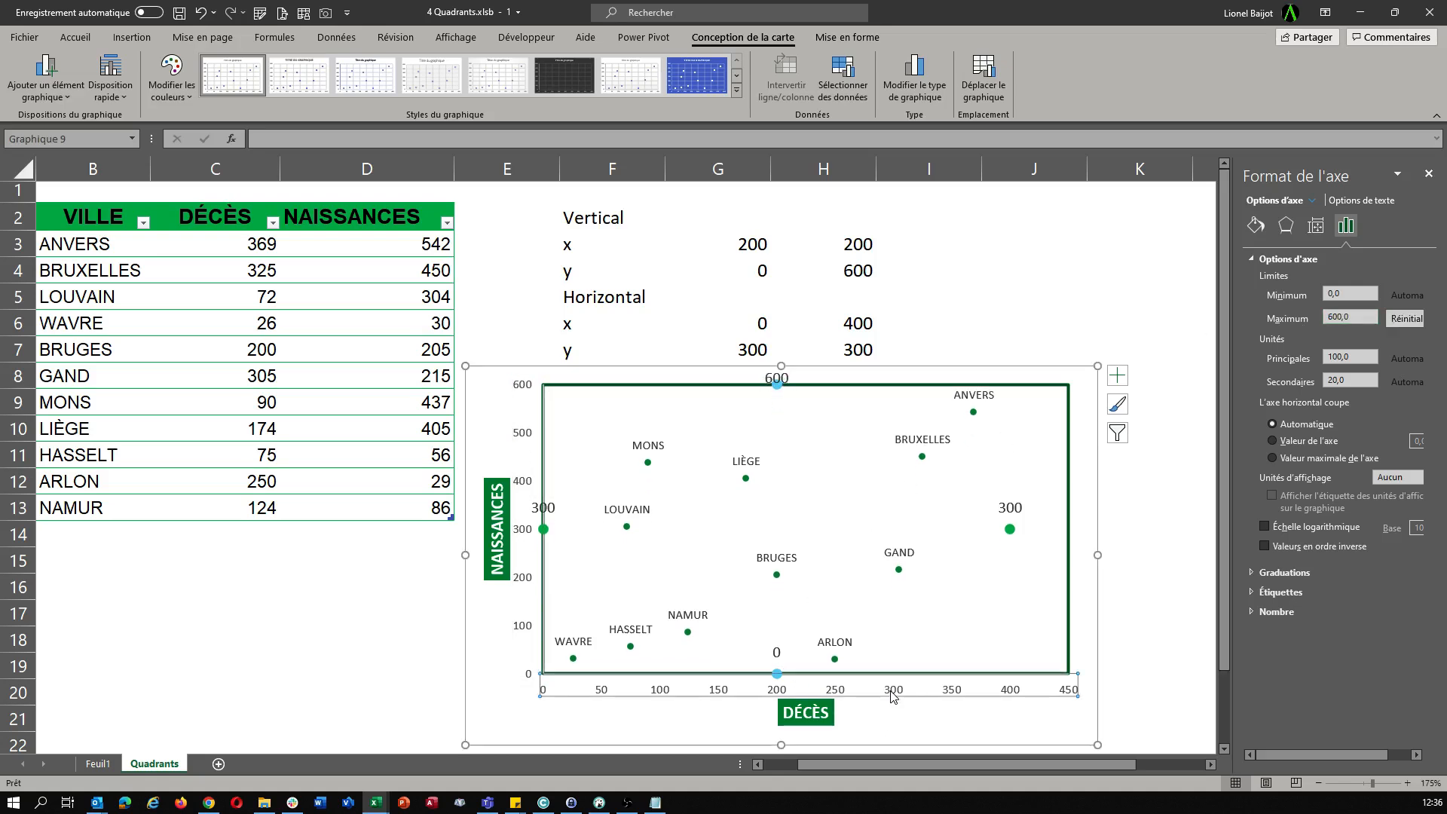
double_click(1365, 319)
text(400)
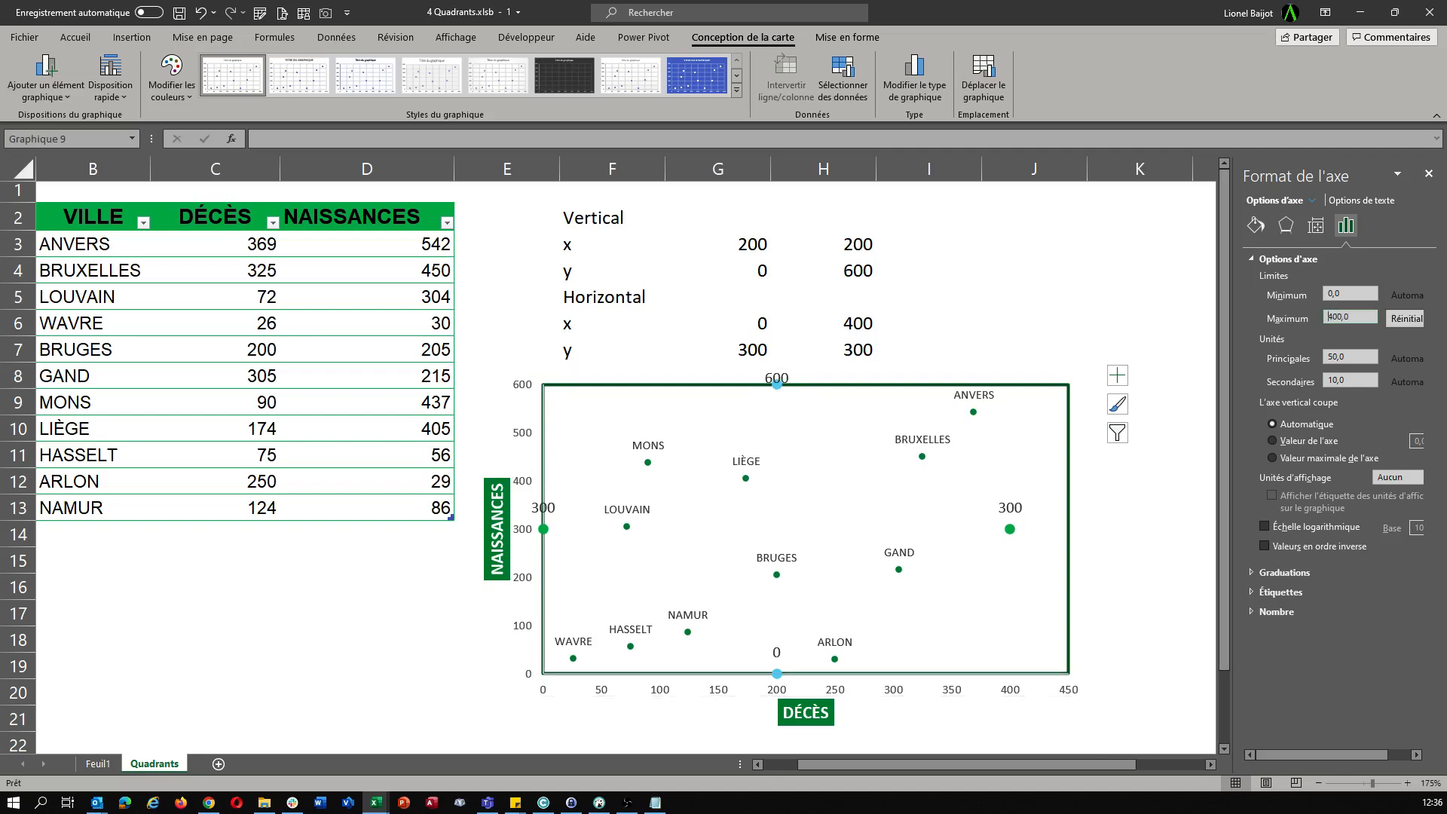
key(Return)
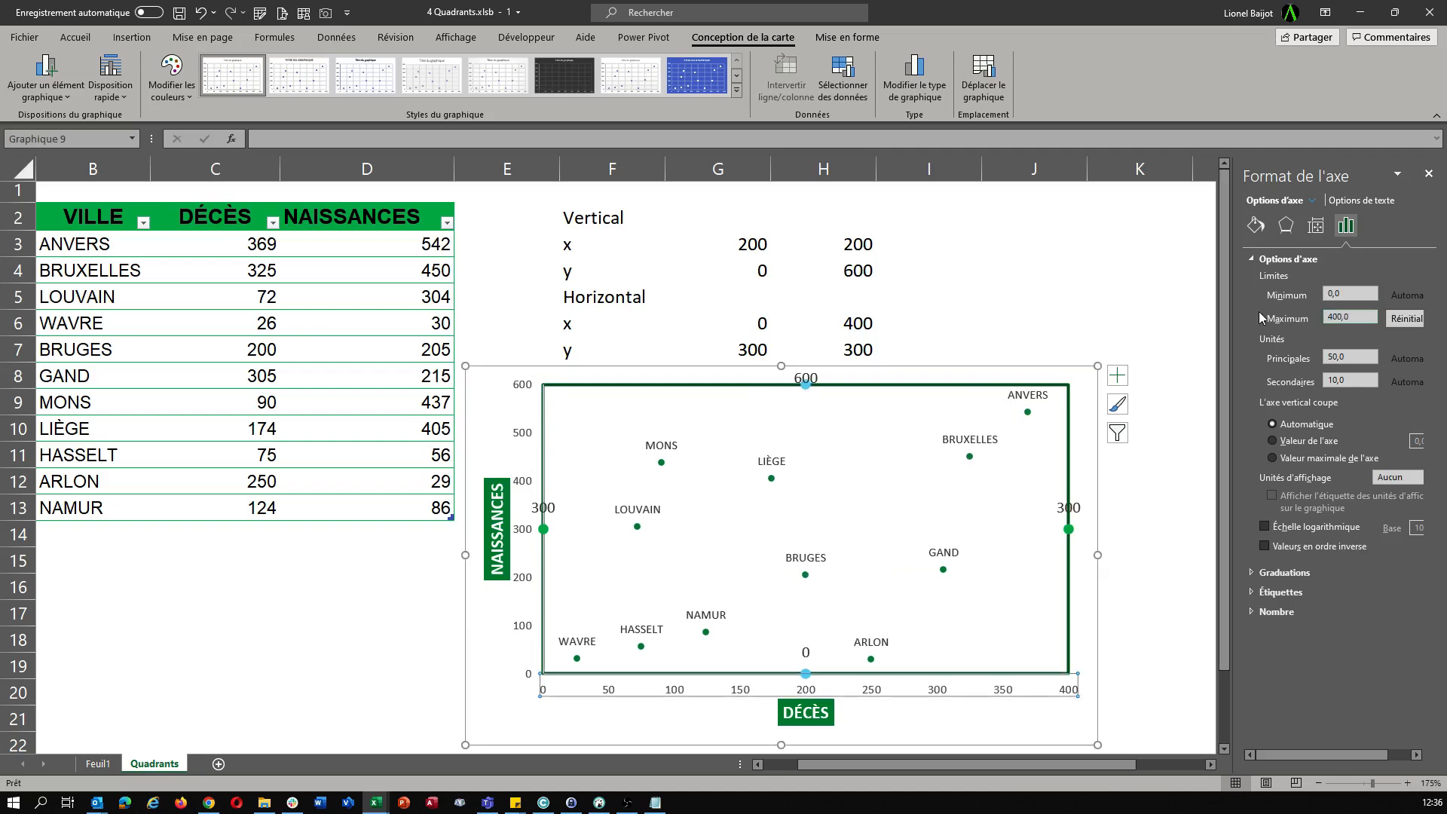
Delete the value labels from the points of the Horizontal and Vertical series.
click(1077, 510)
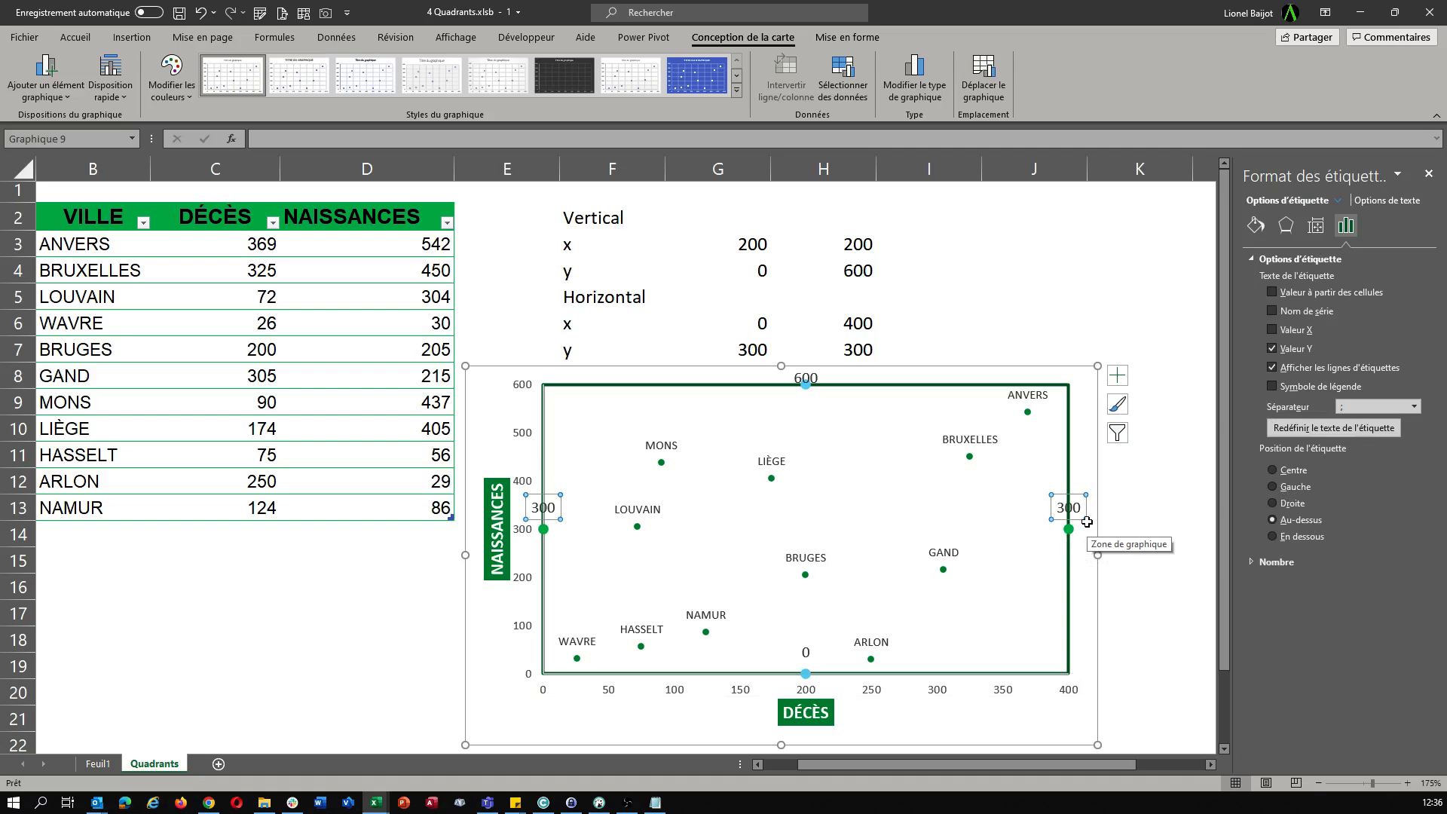
click(1087, 522)
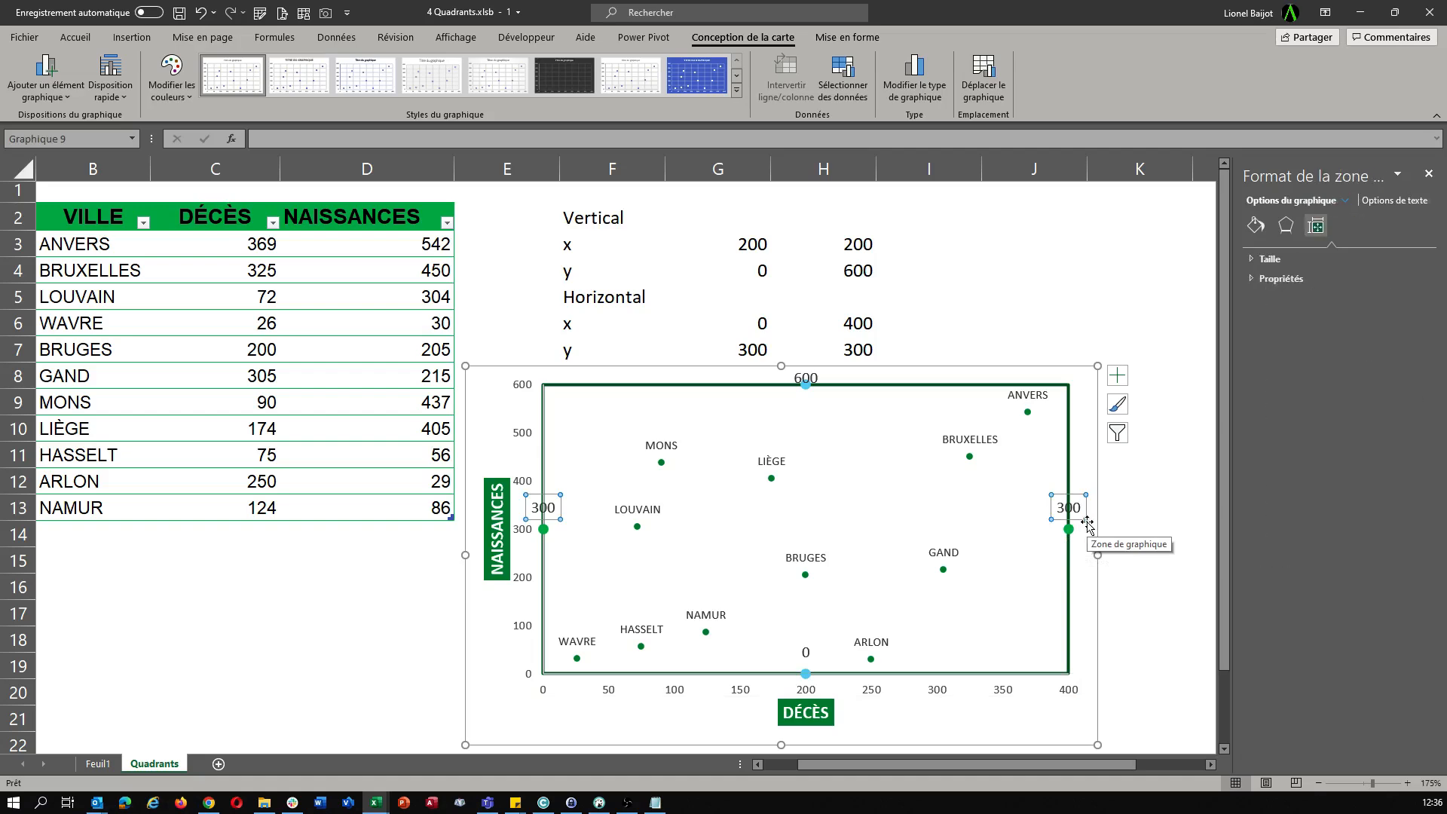
click(803, 657)
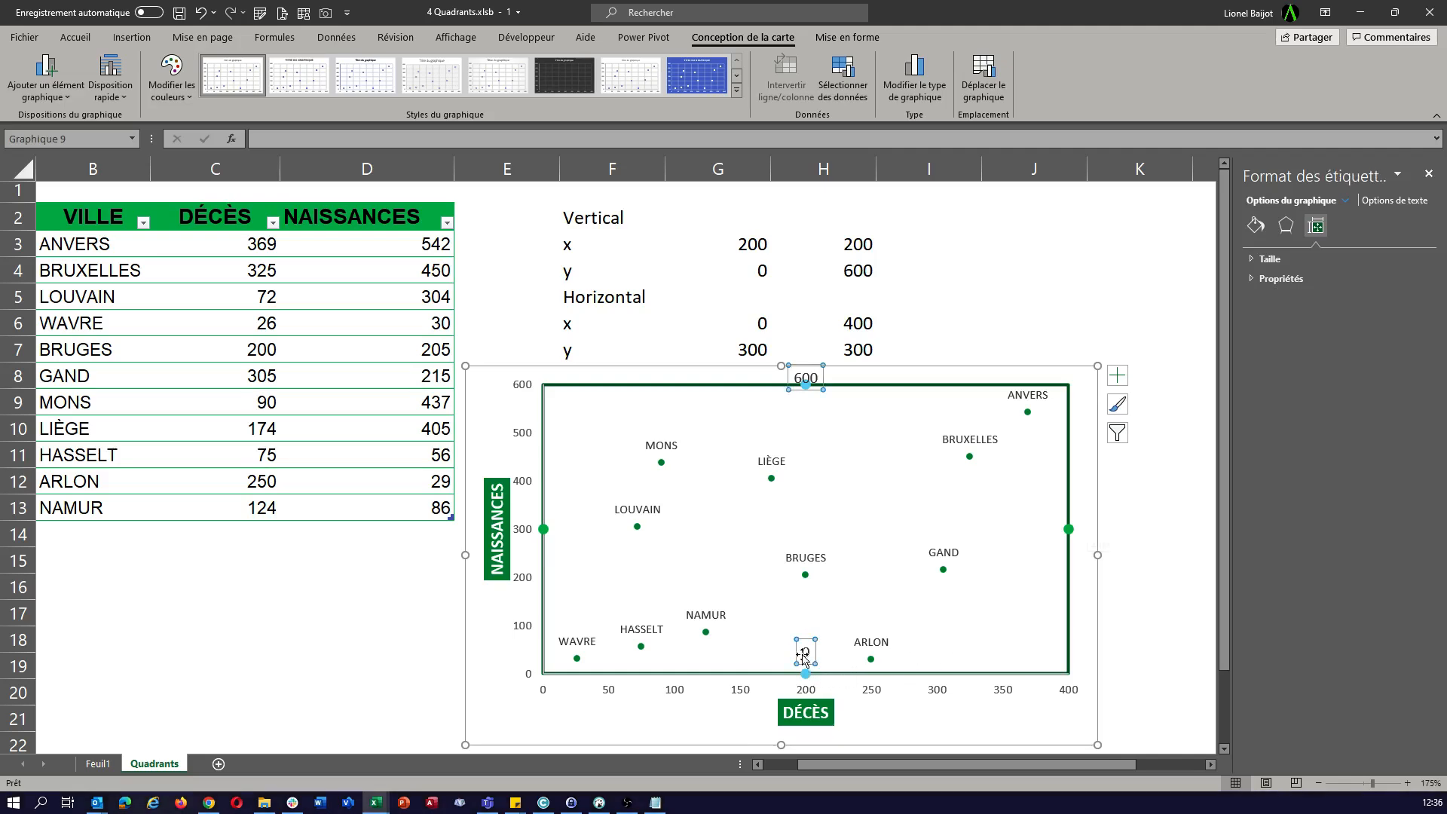
key(Delete)
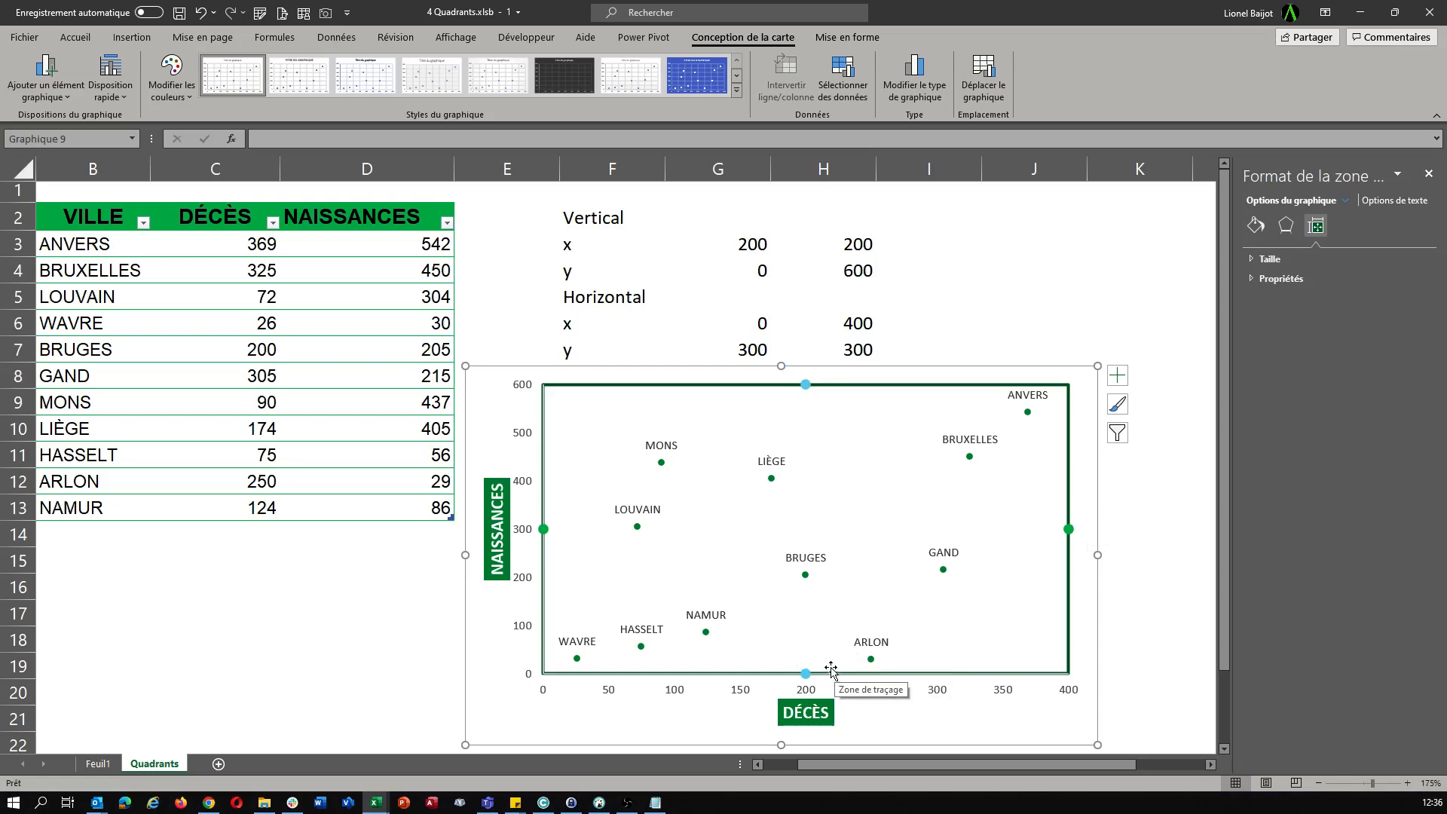
Set the marker option of the Vertical series to none (Aucun).
click(805, 676)
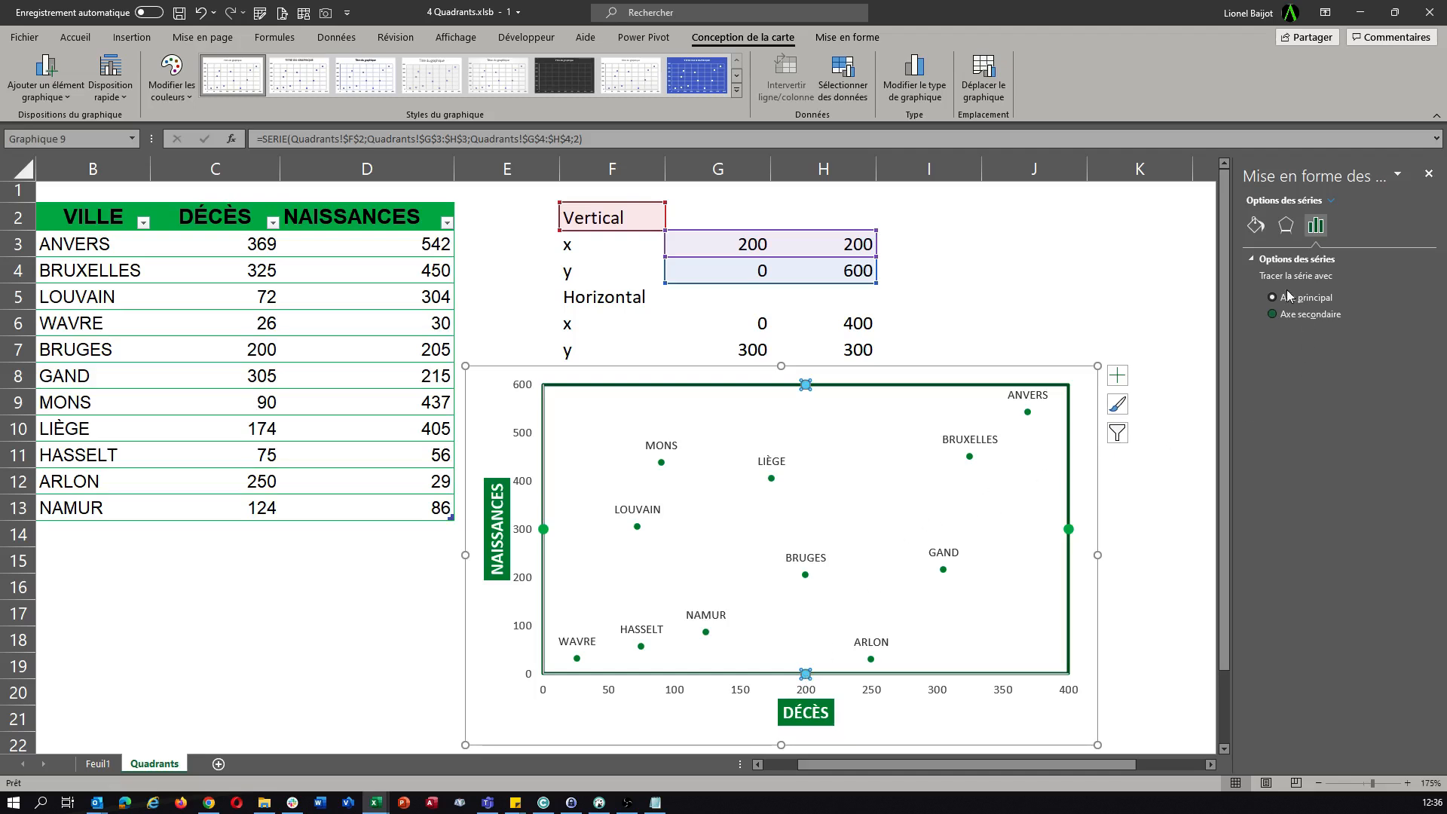
click(1259, 229)
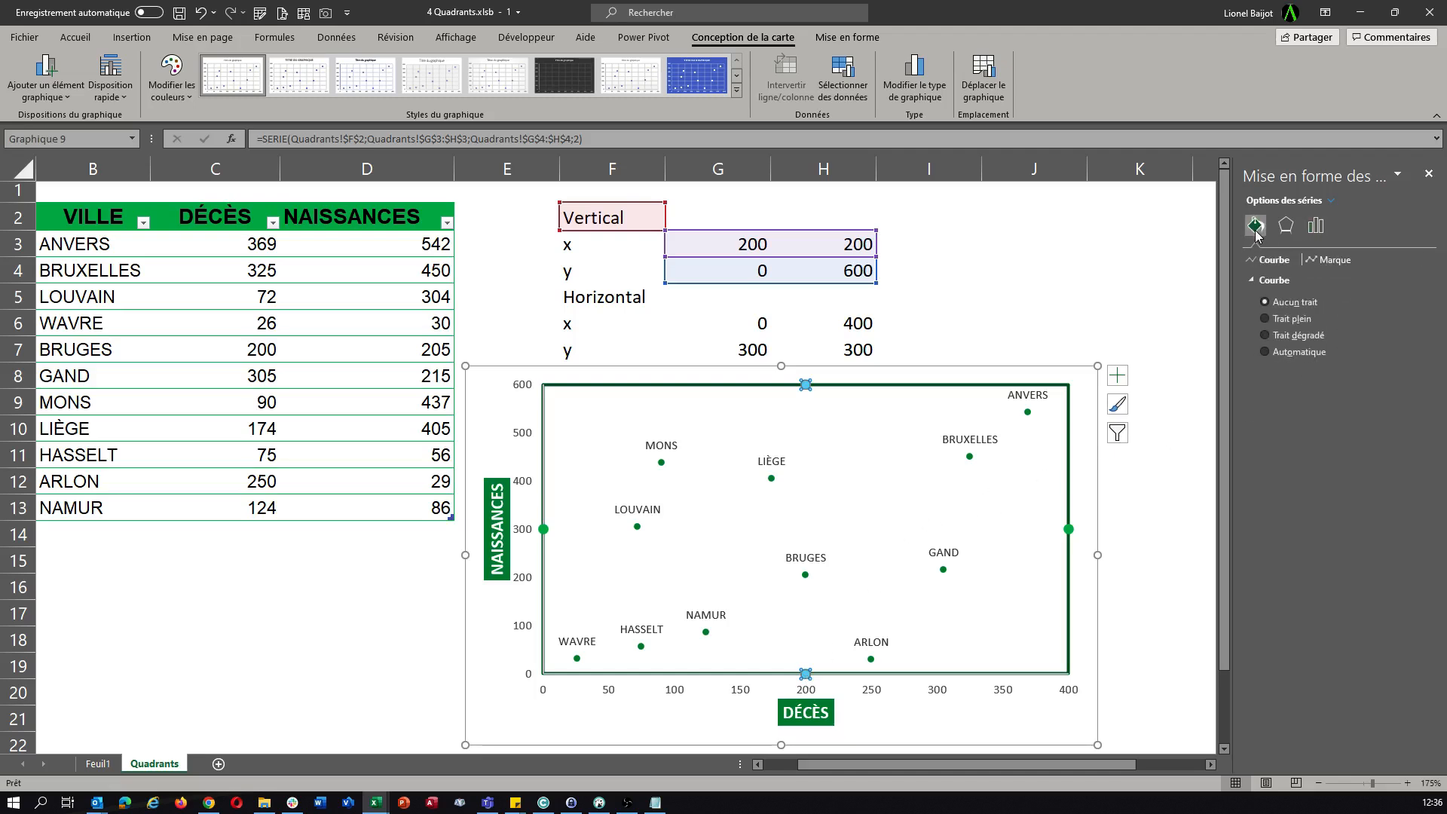
click(1316, 260)
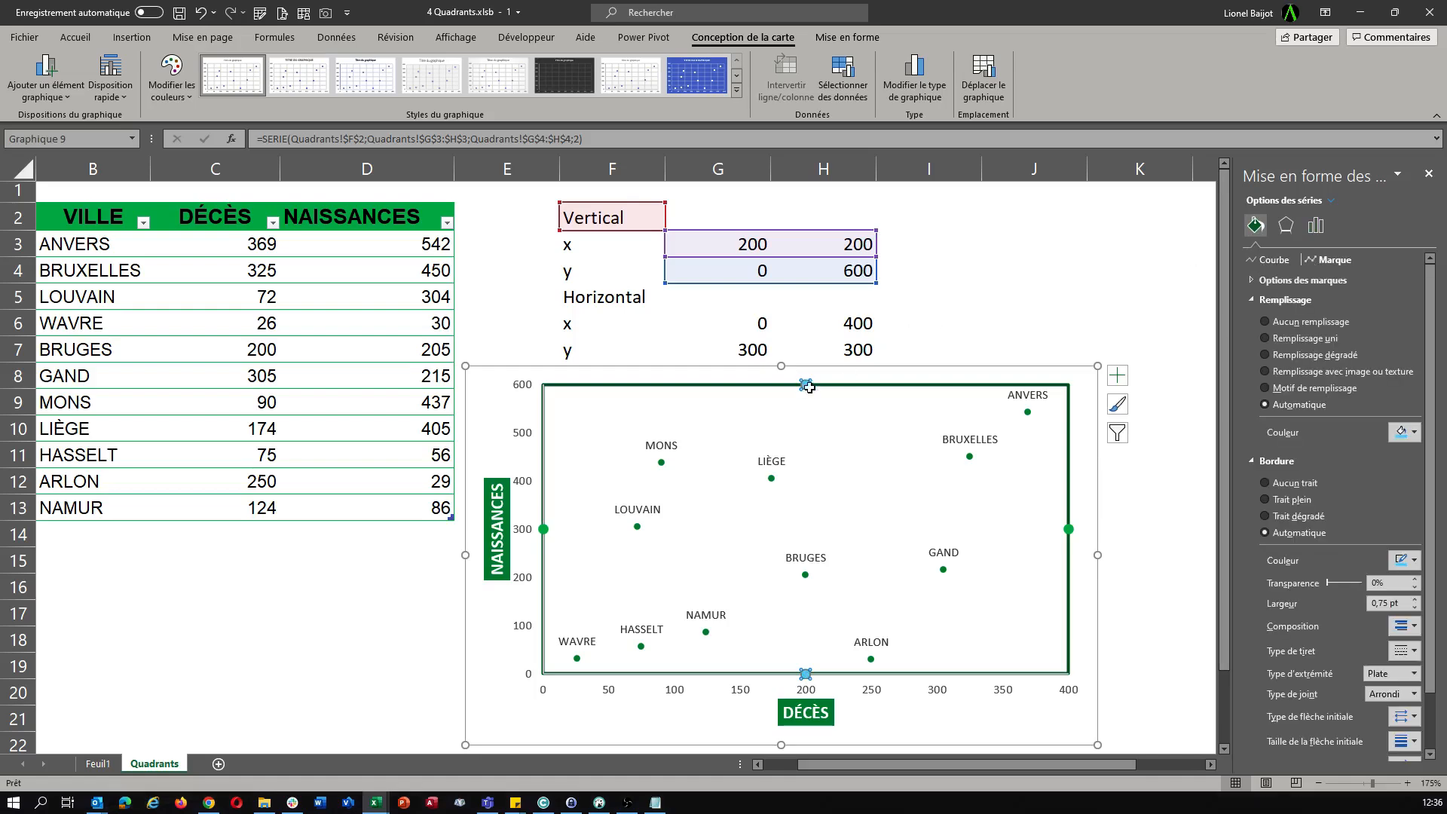
click(1252, 282)
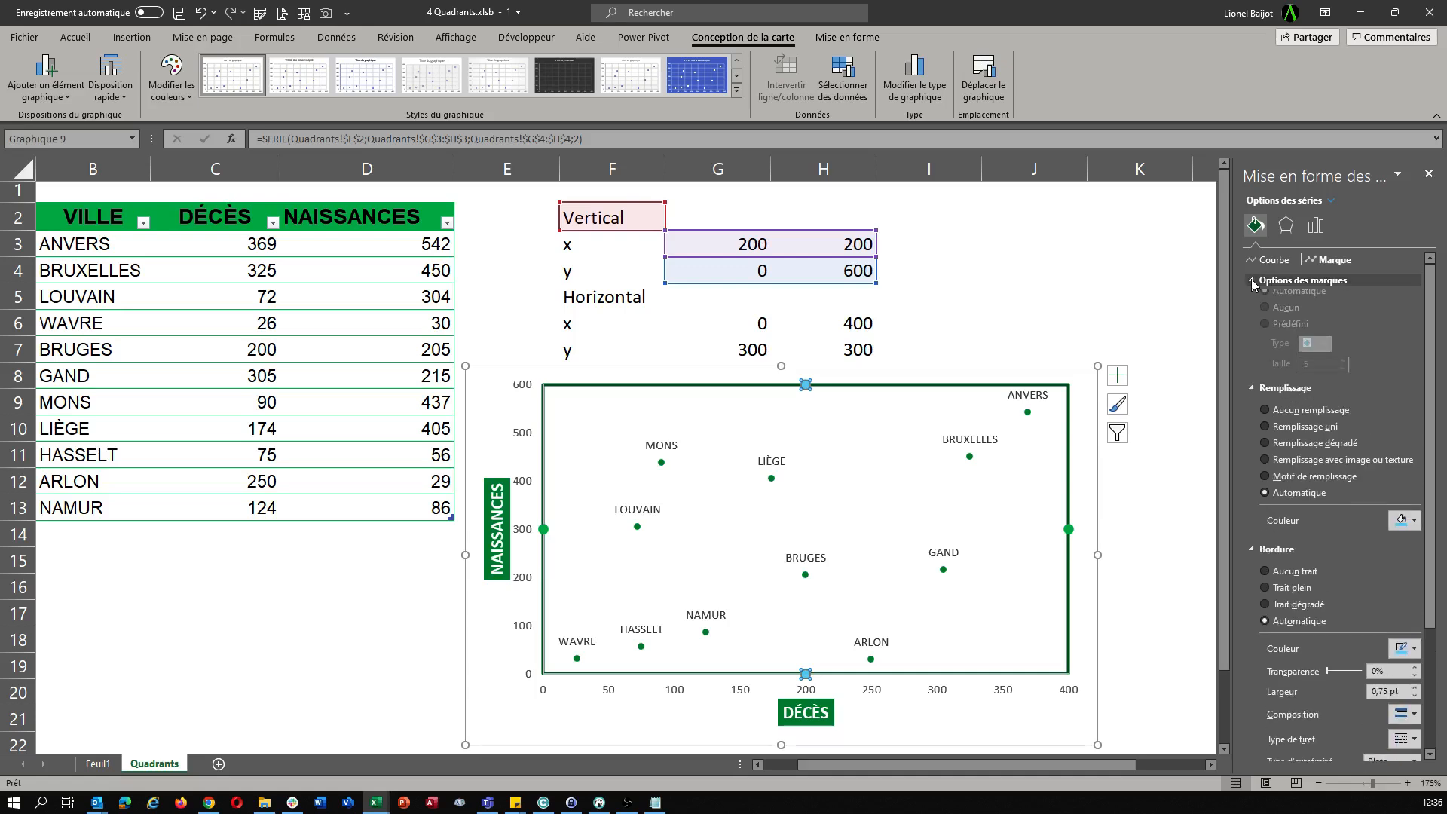
click(1274, 319)
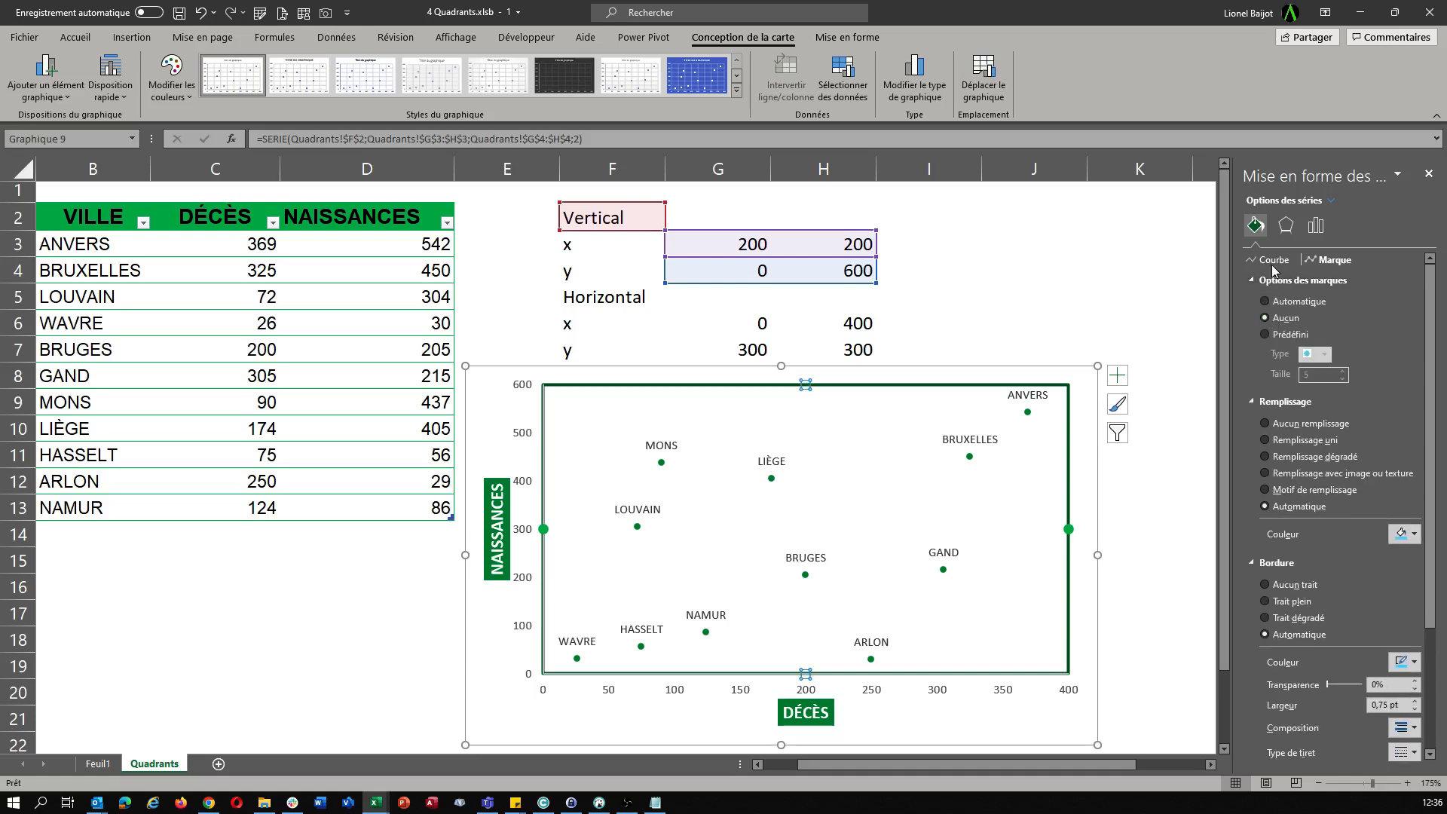
Give the Vertical series a solid dark green line with a width of 0,5 pt.
click(1267, 260)
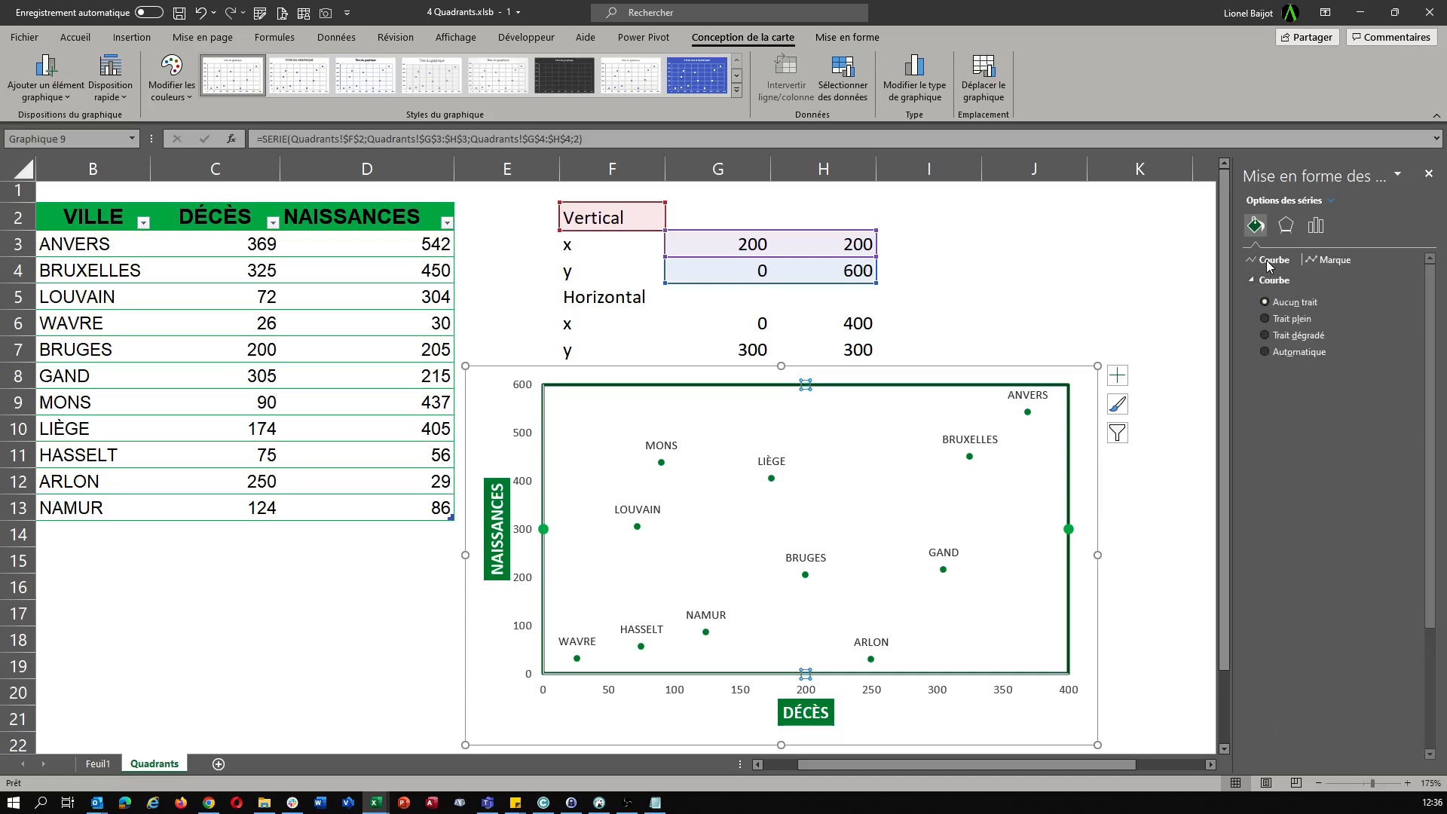
click(1266, 320)
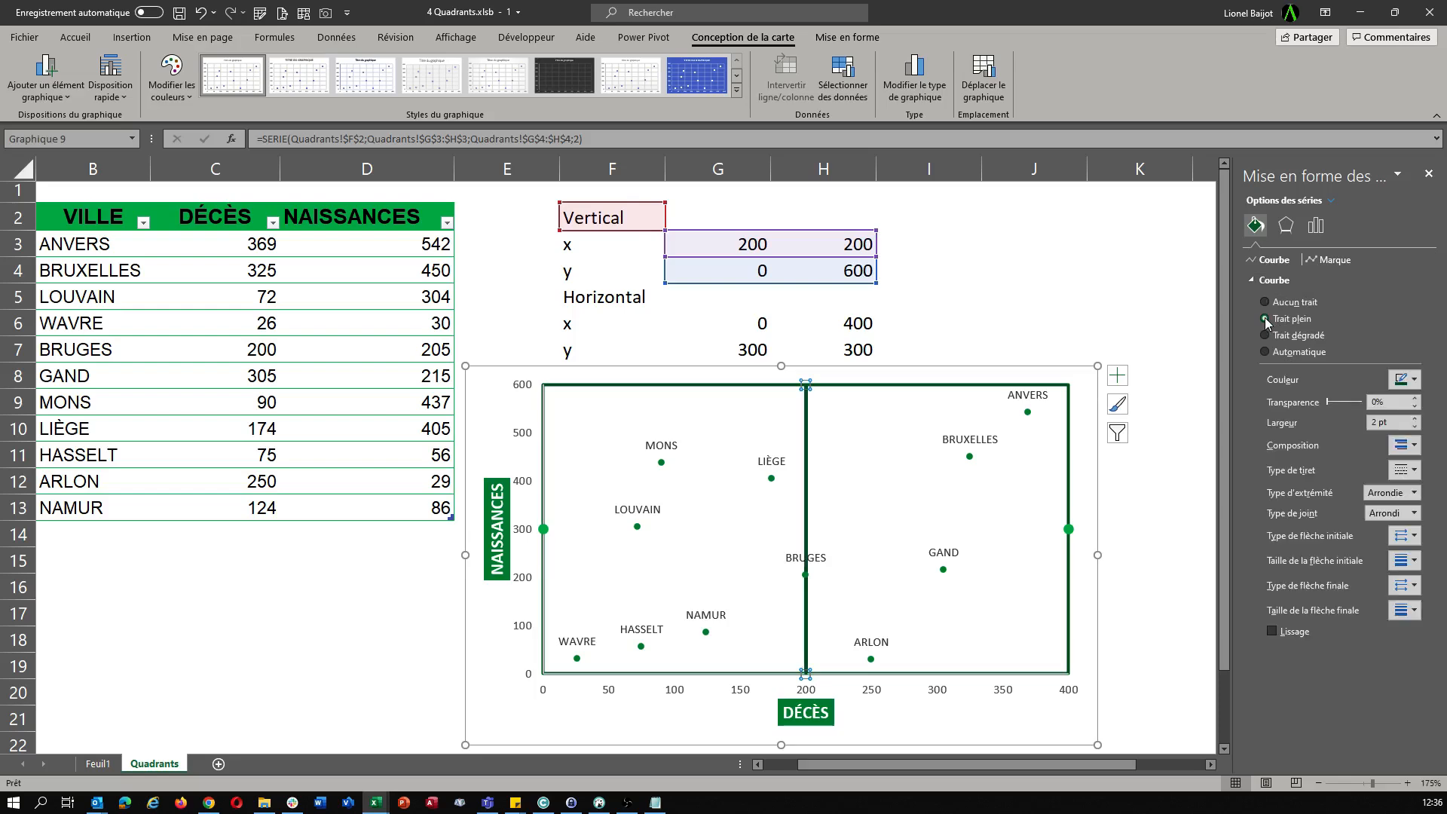
click(1415, 380)
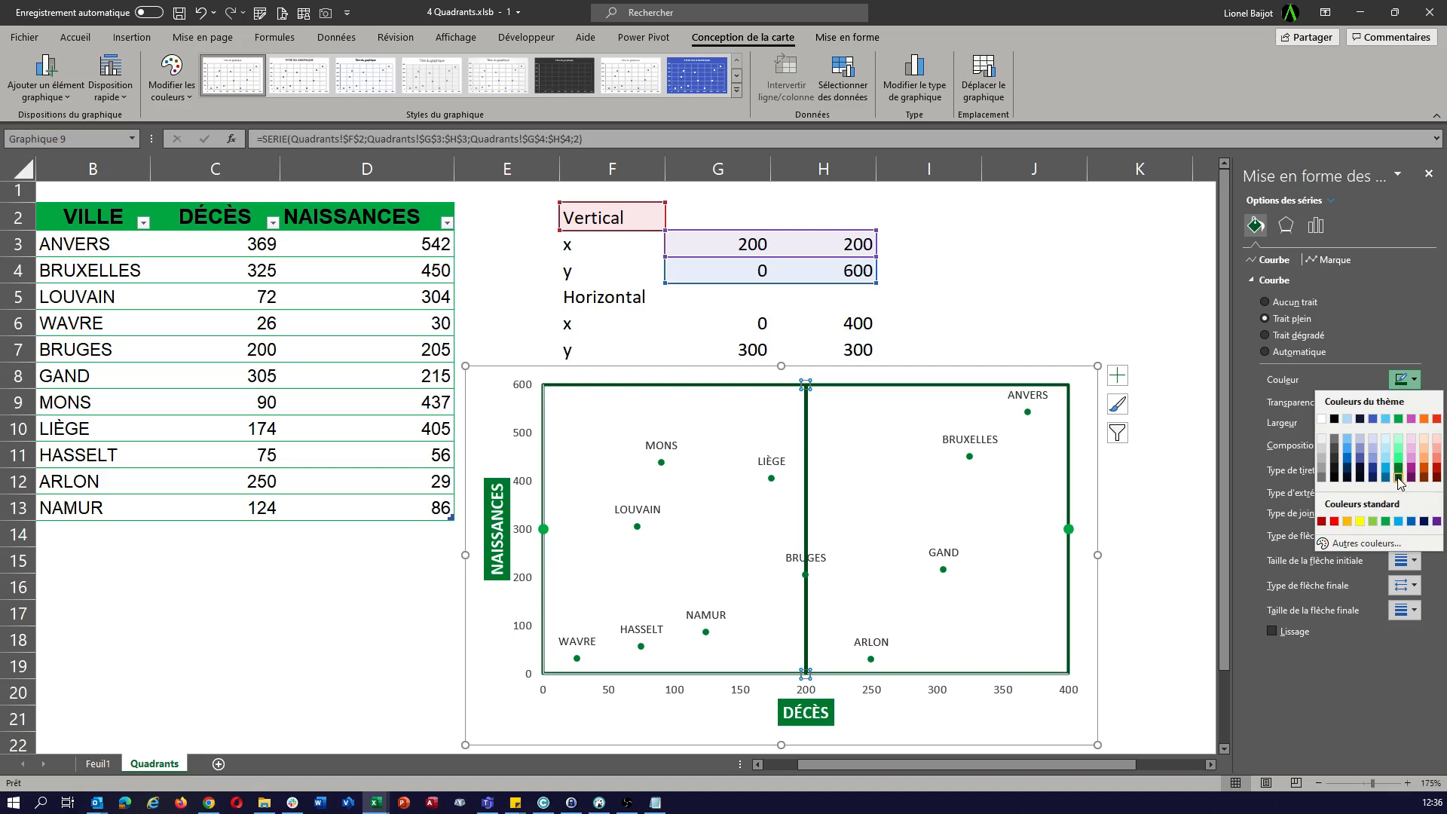
click(1395, 487)
click(1415, 428)
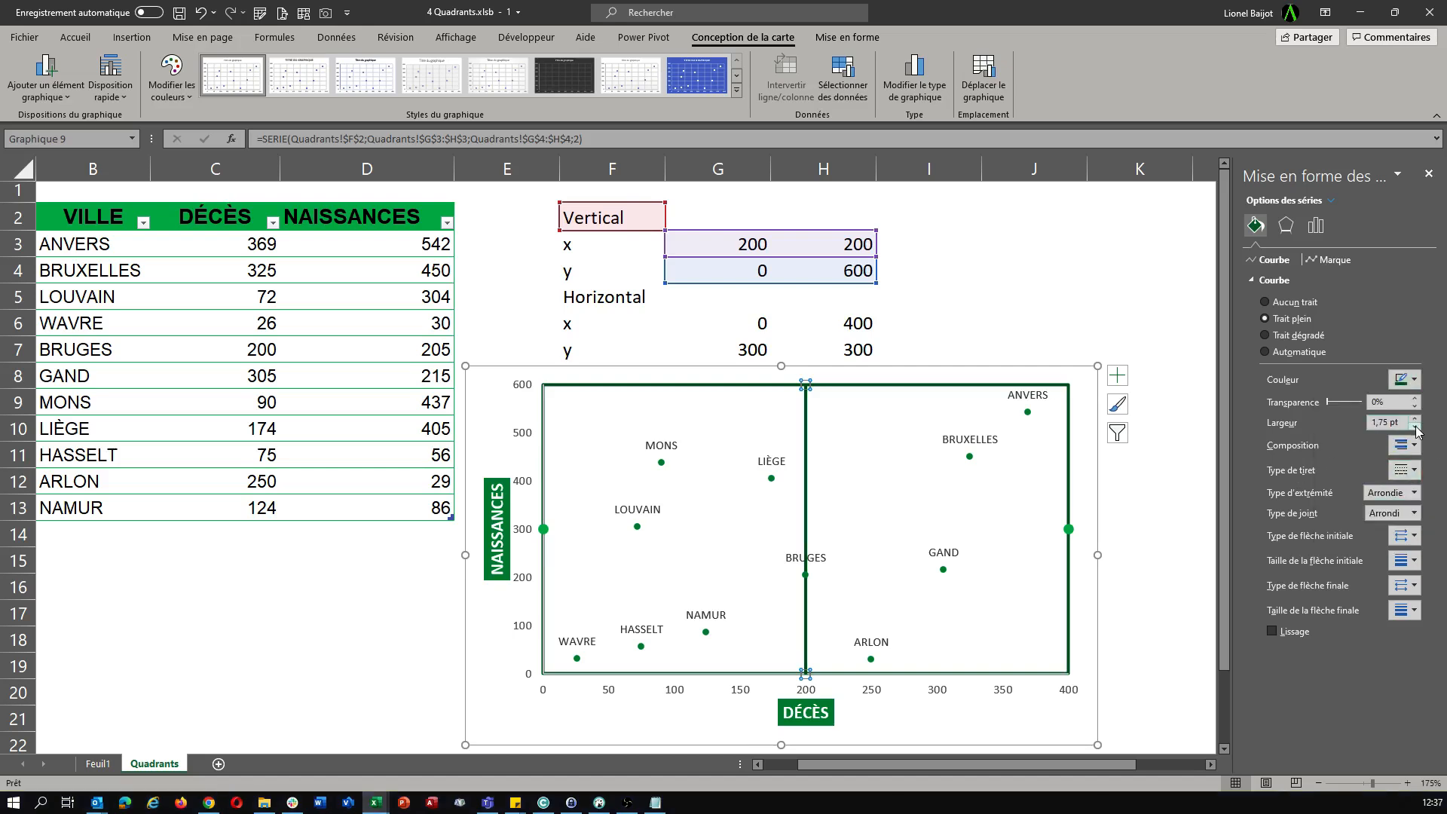
click(1415, 427)
click(1415, 428)
click(1415, 427)
click(1415, 427)
click(1414, 428)
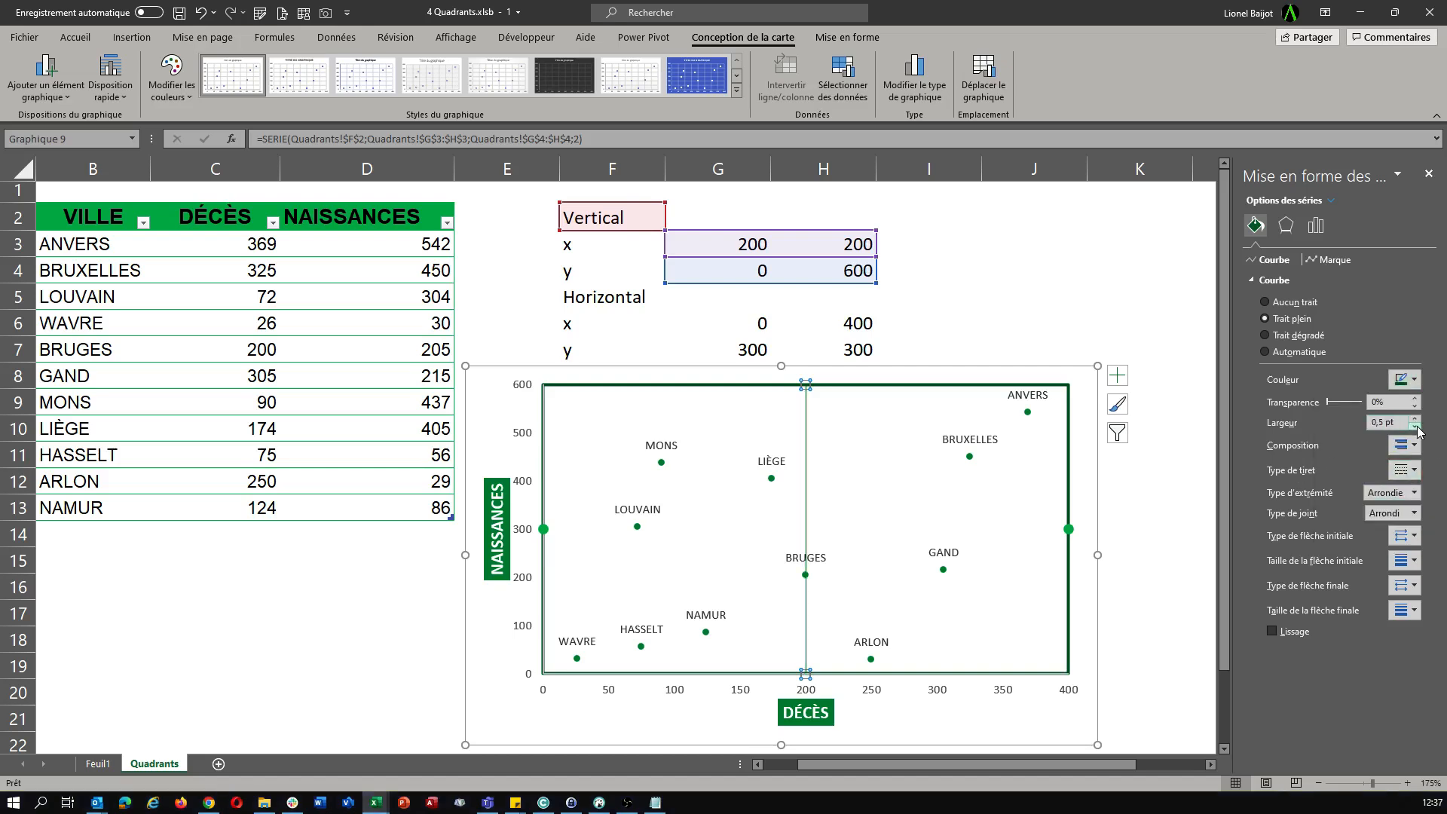
Set the marker option of the Horizontal series to none (Aucun).
click(1071, 530)
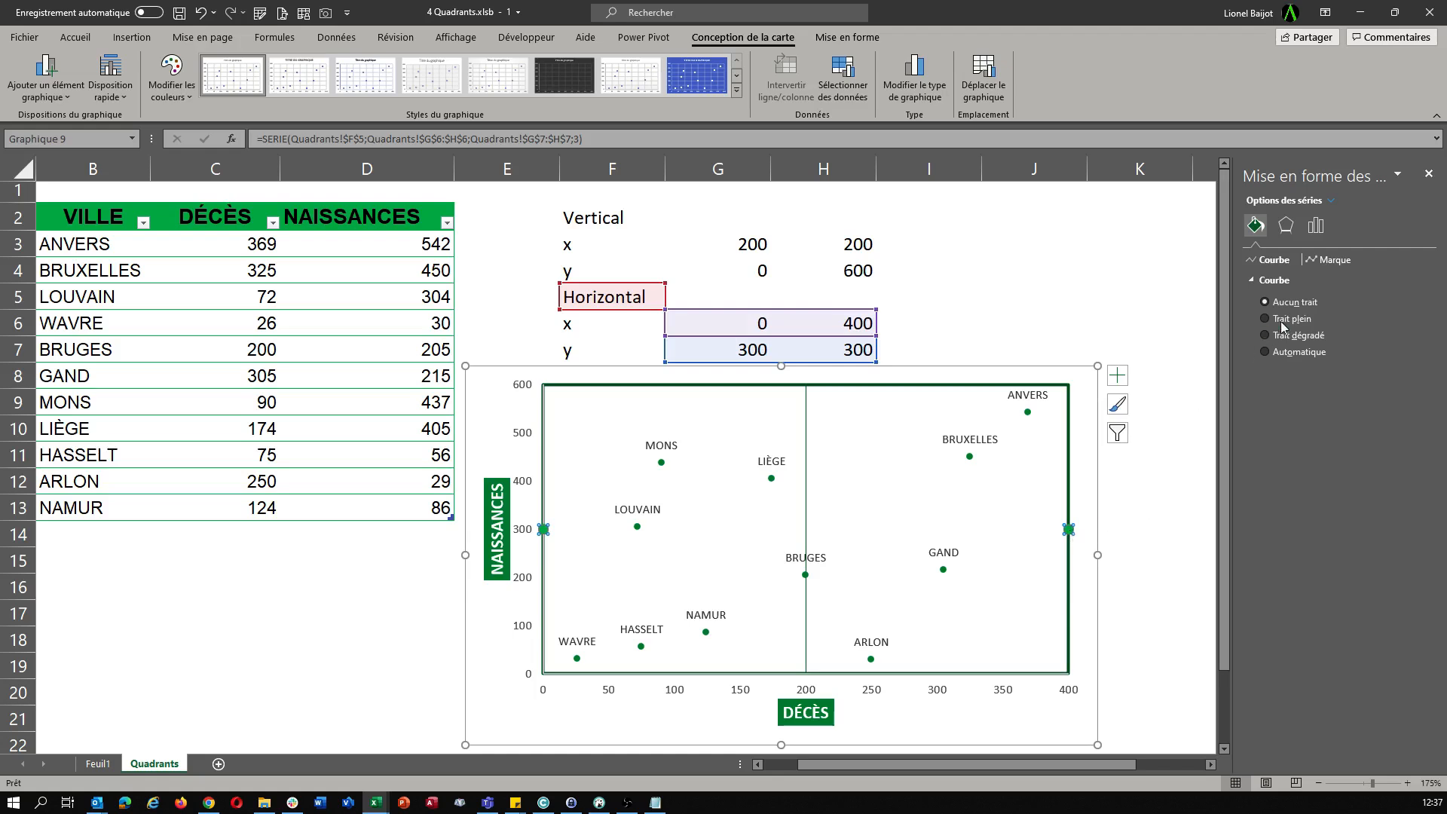
click(1328, 261)
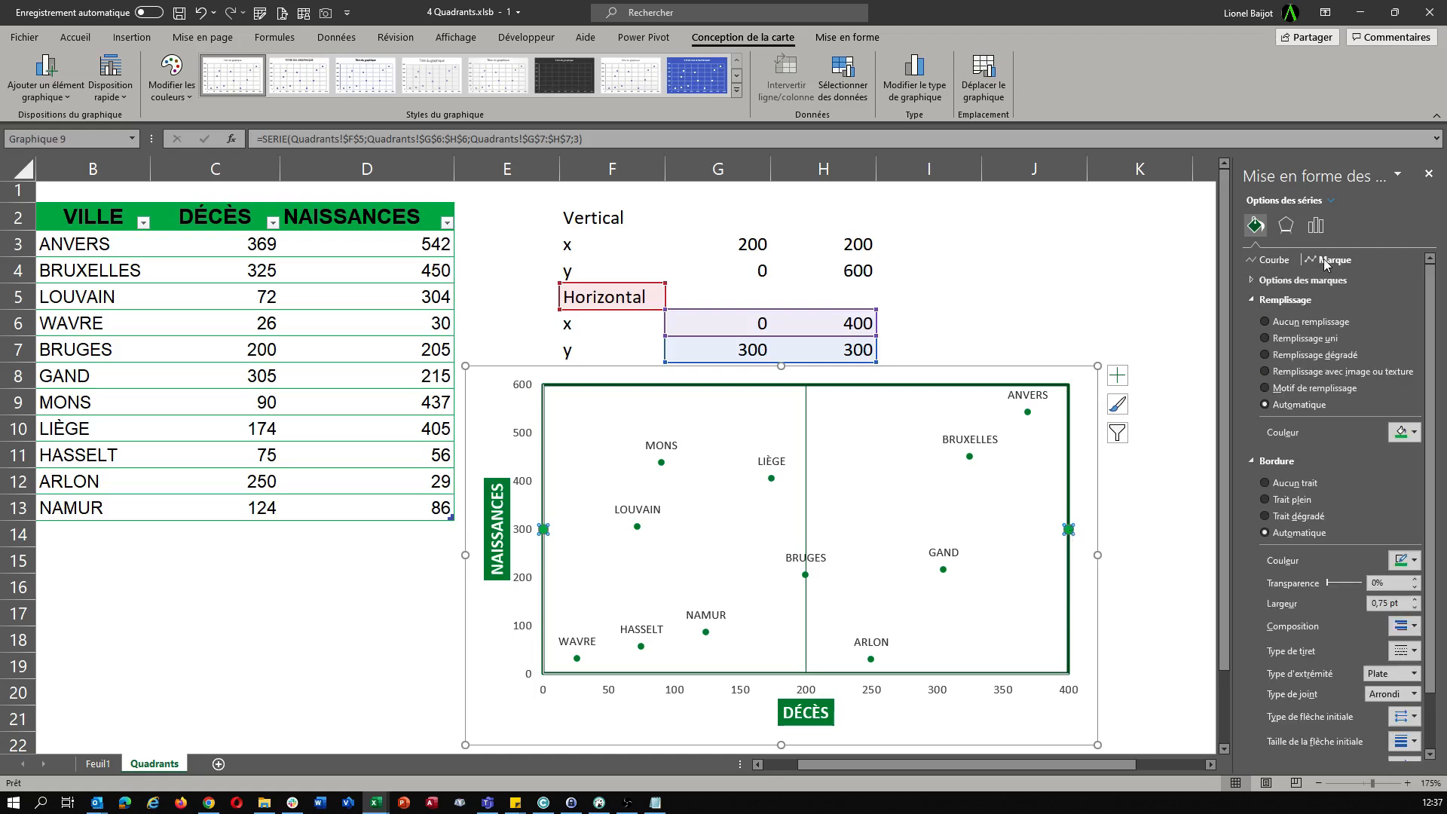
click(1260, 300)
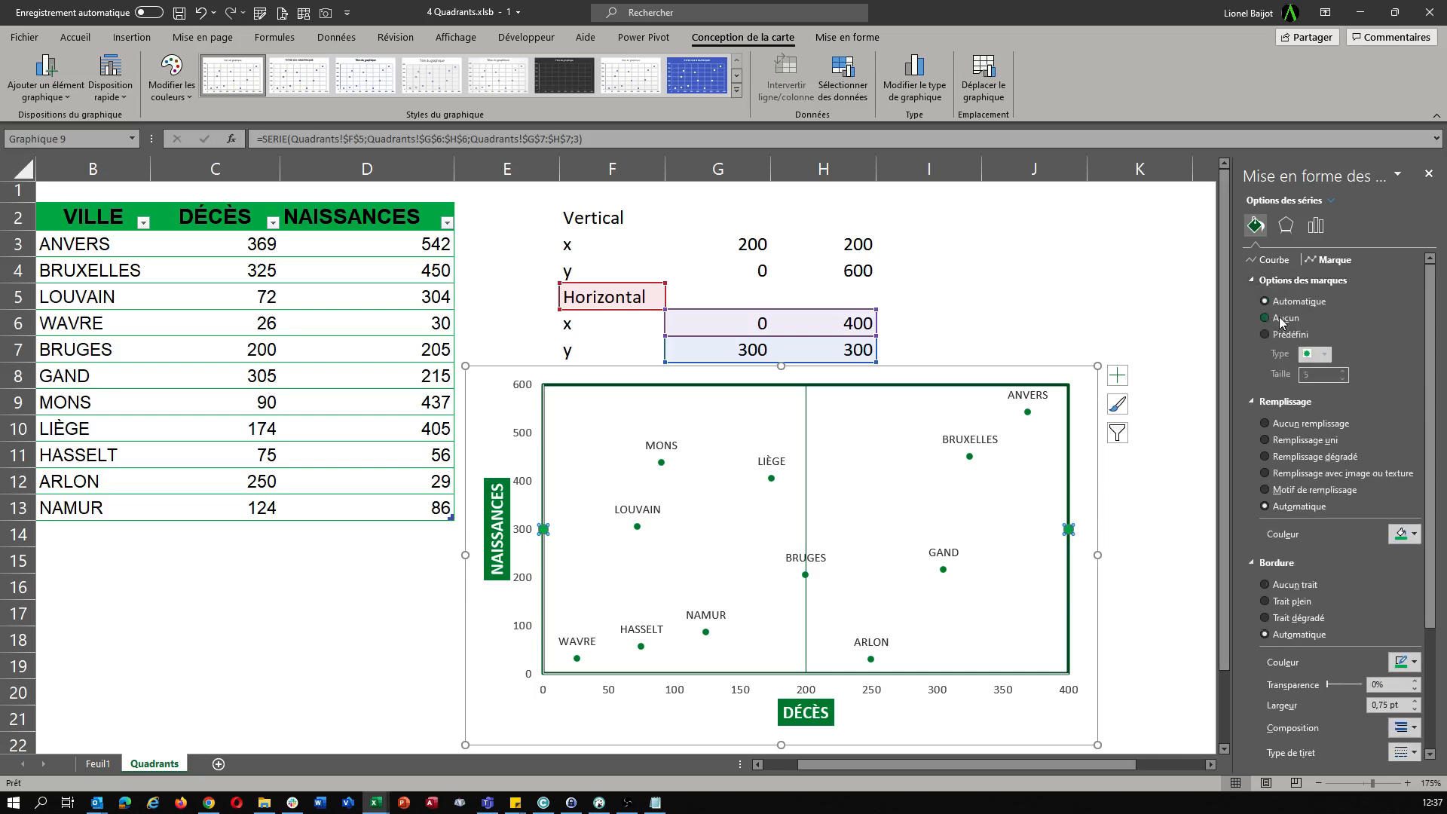
click(1281, 319)
Give the Horizontal series a solid line 0,5 pt wide and deselect the chart.
click(1274, 260)
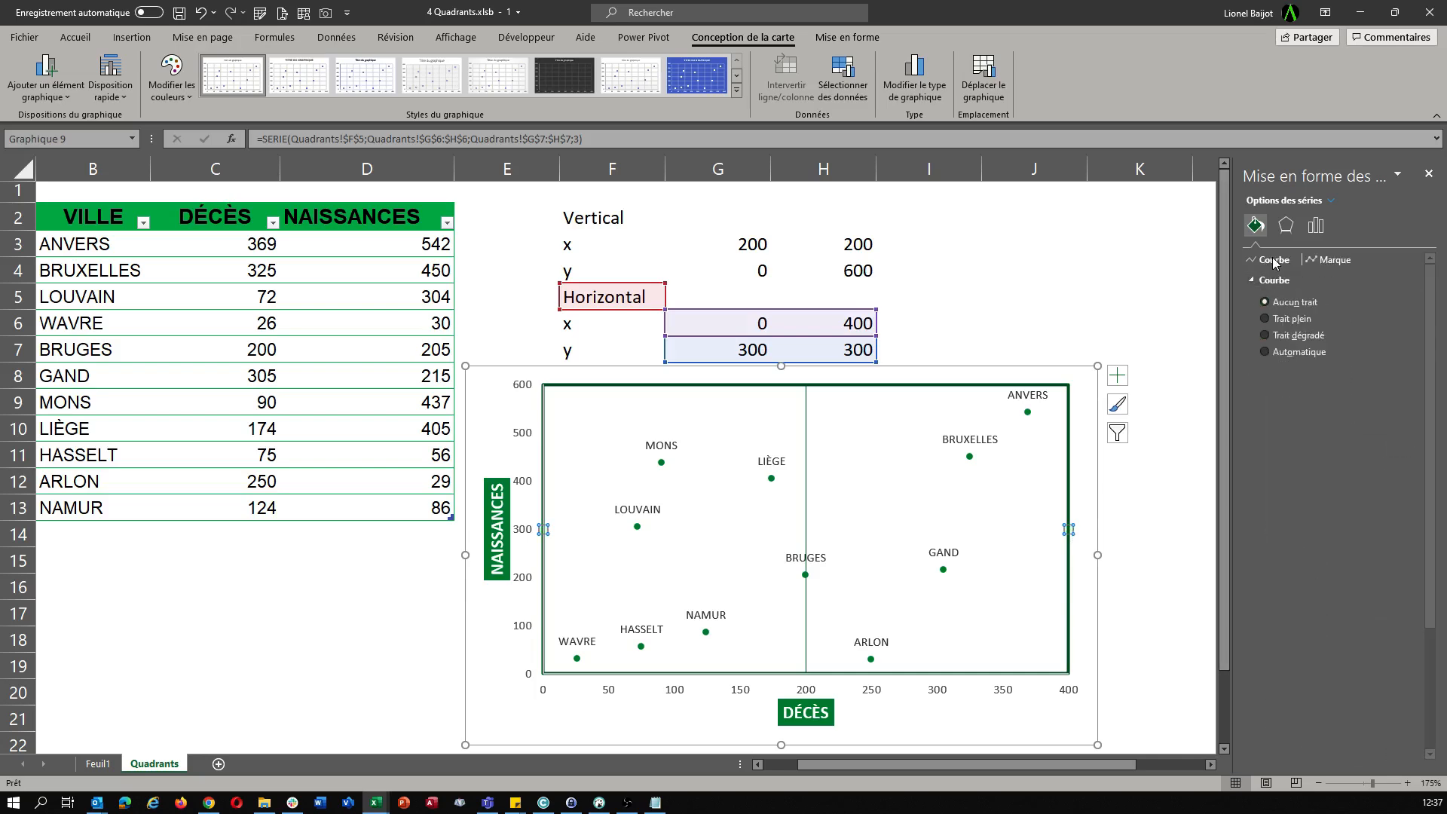
click(1265, 319)
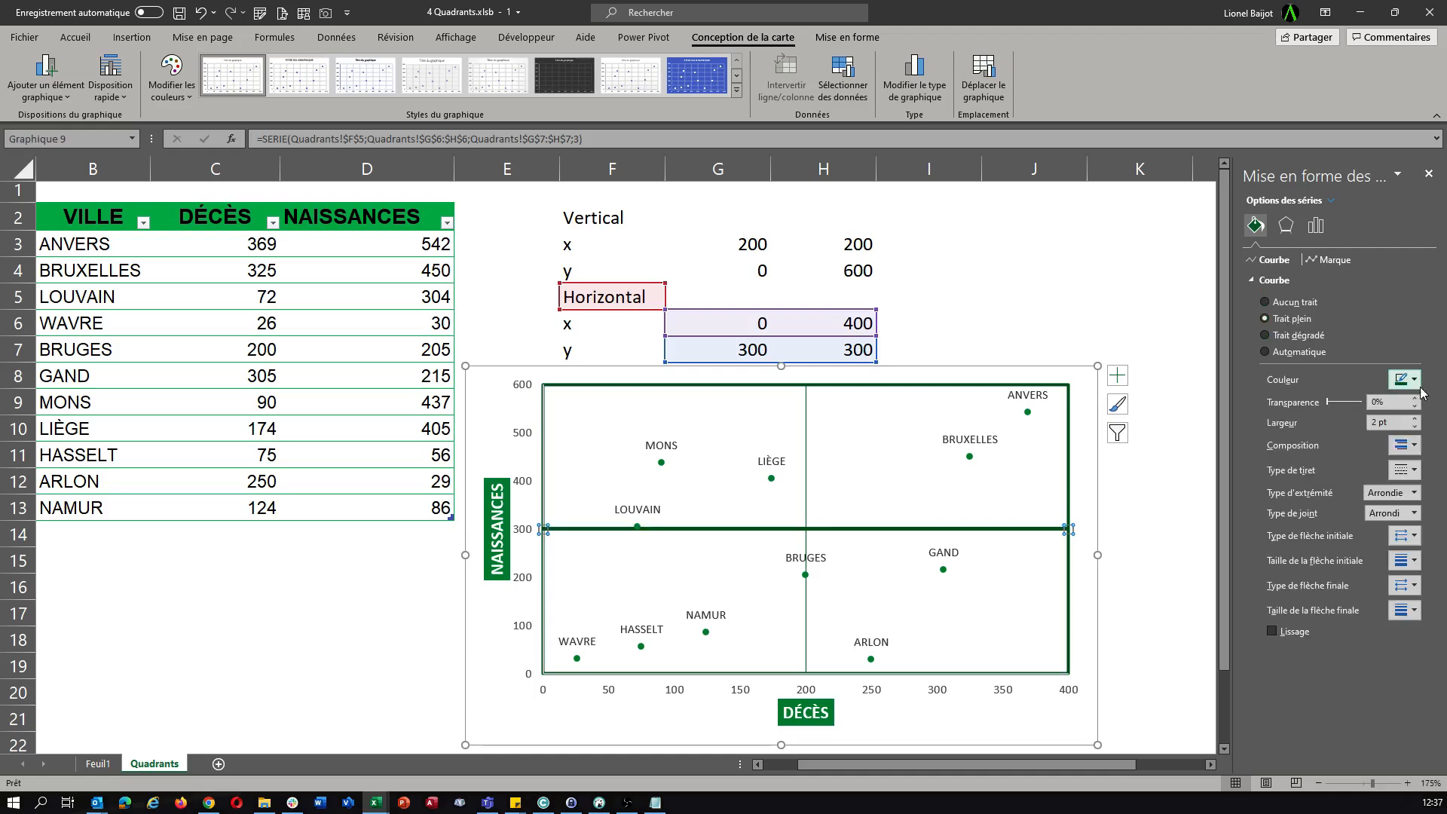
click(1415, 427)
click(1416, 427)
click(1415, 427)
click(1416, 427)
click(1415, 428)
click(1416, 427)
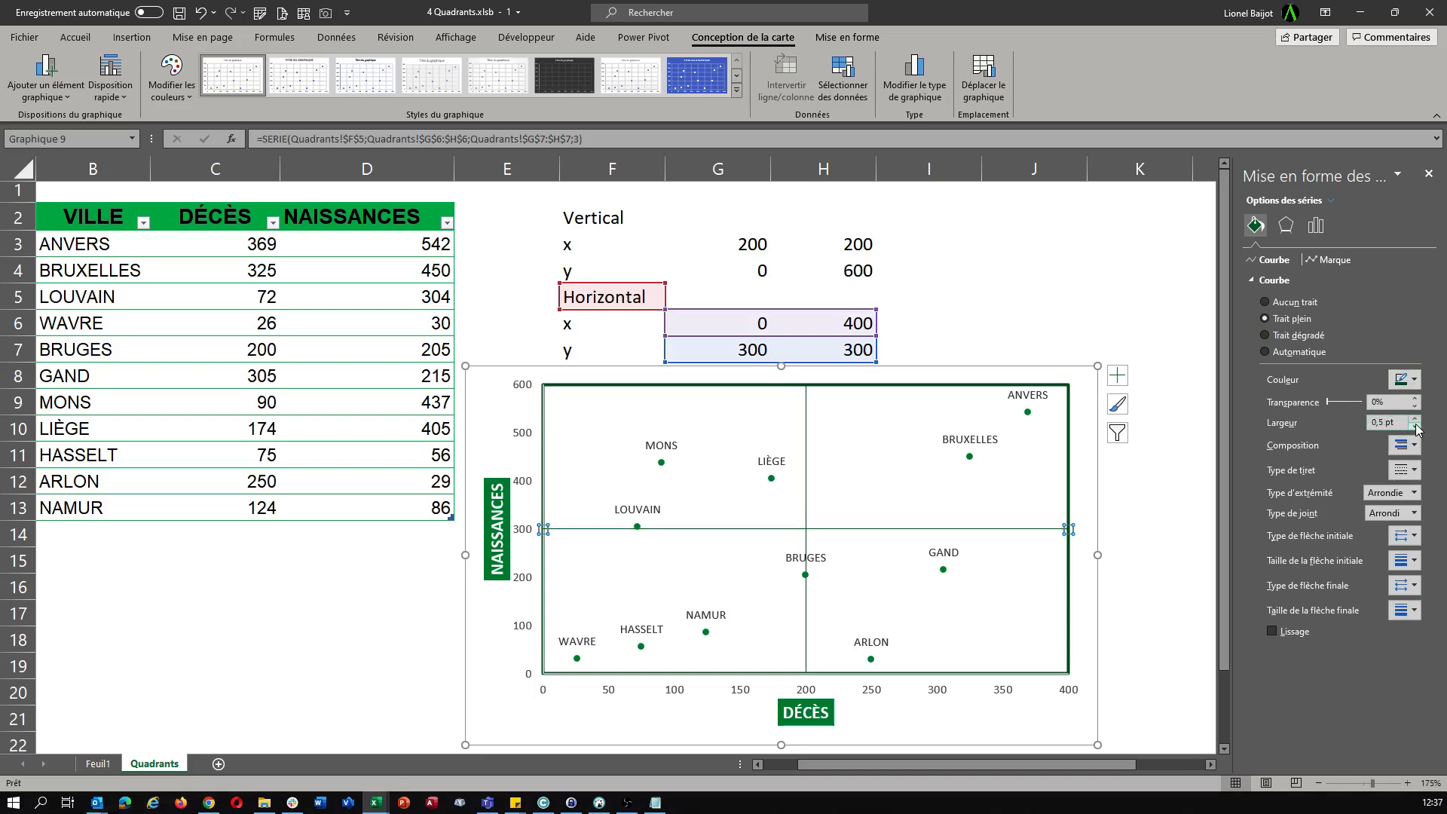
click(1176, 507)
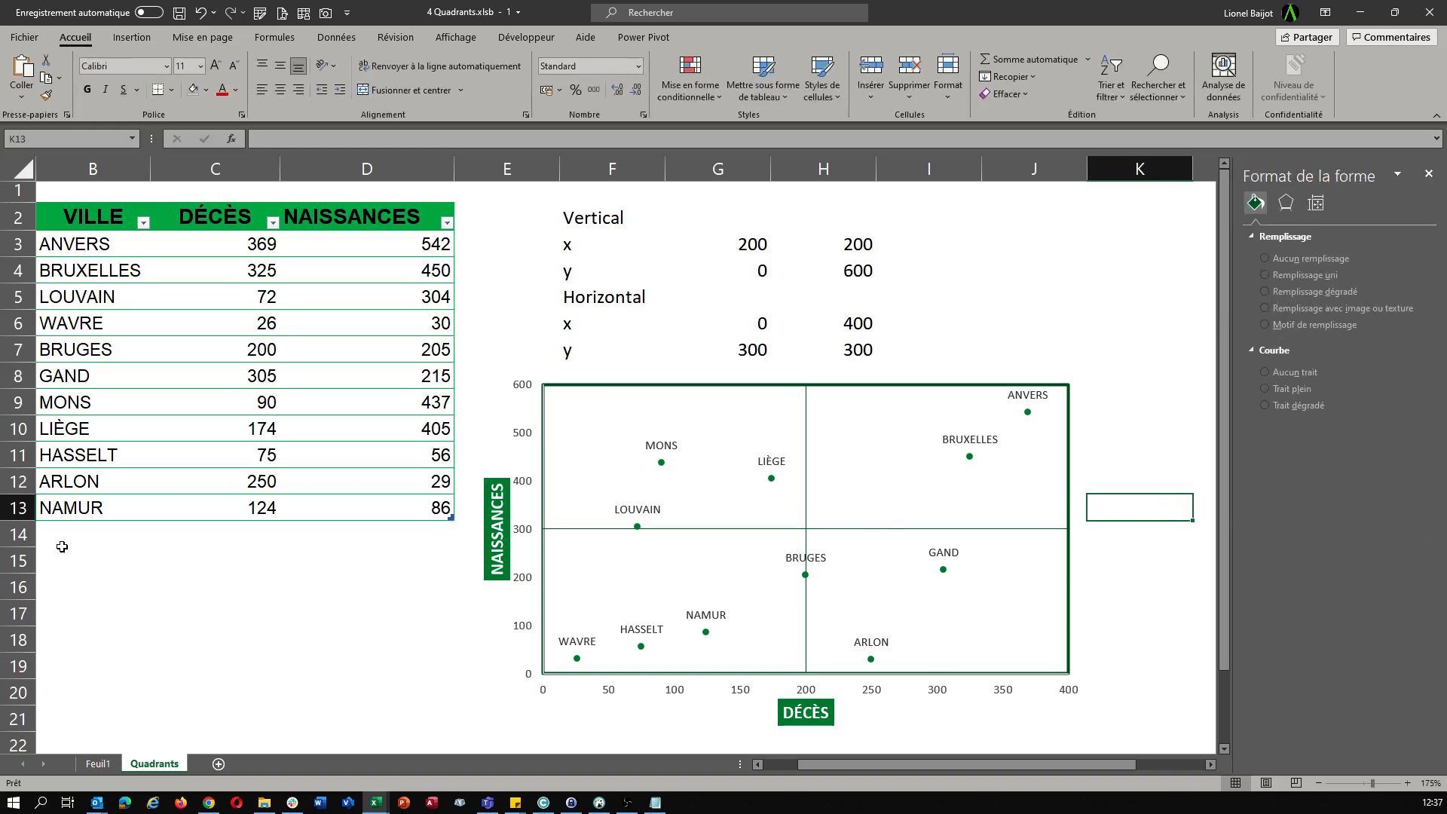
Add CHARLEROI as a new city in cell B14, directly below NAMUR in the table.
click(78, 511)
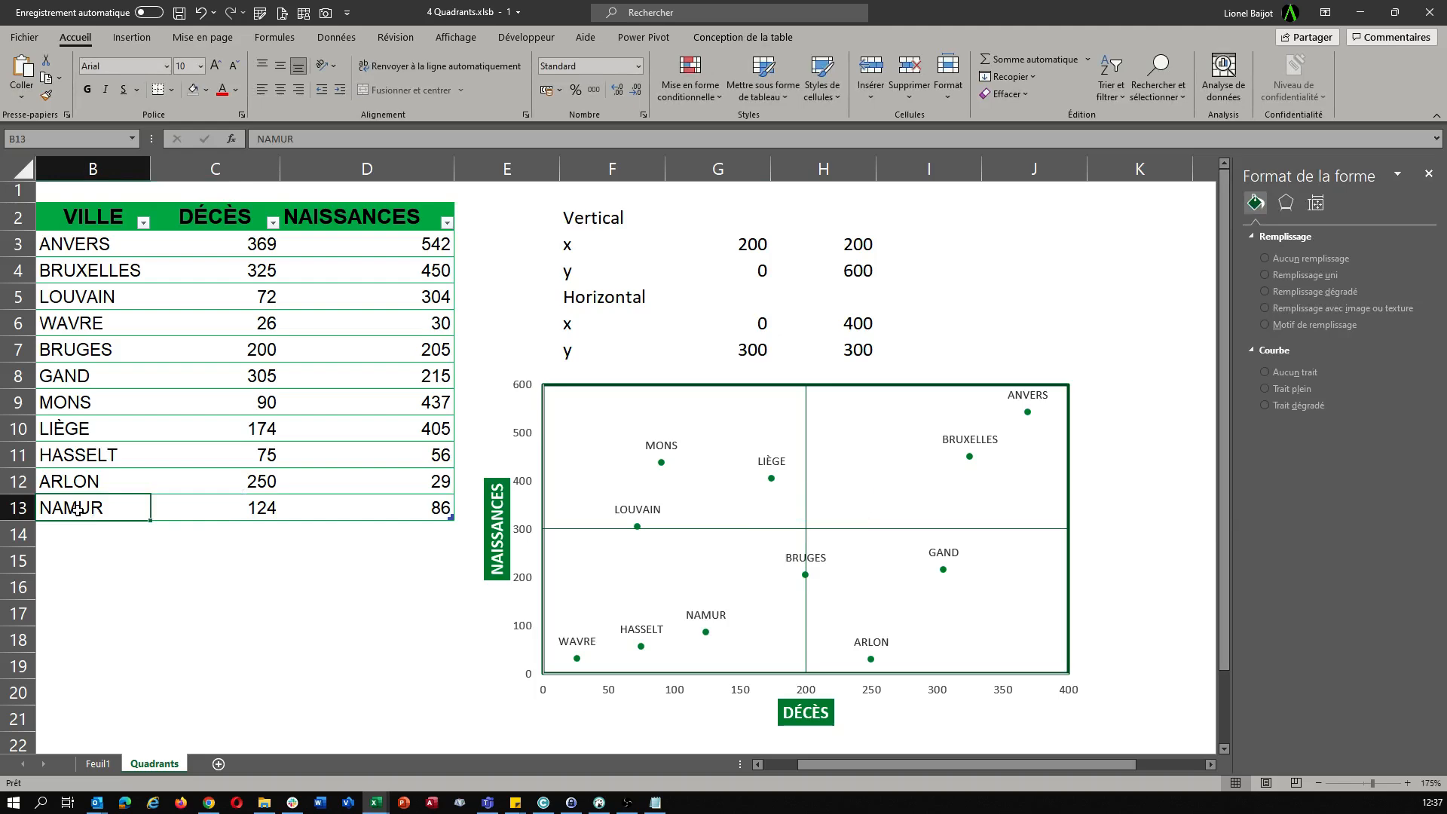
key(Right)
key(Right)
key(Left)
key(Left)
key(Down)
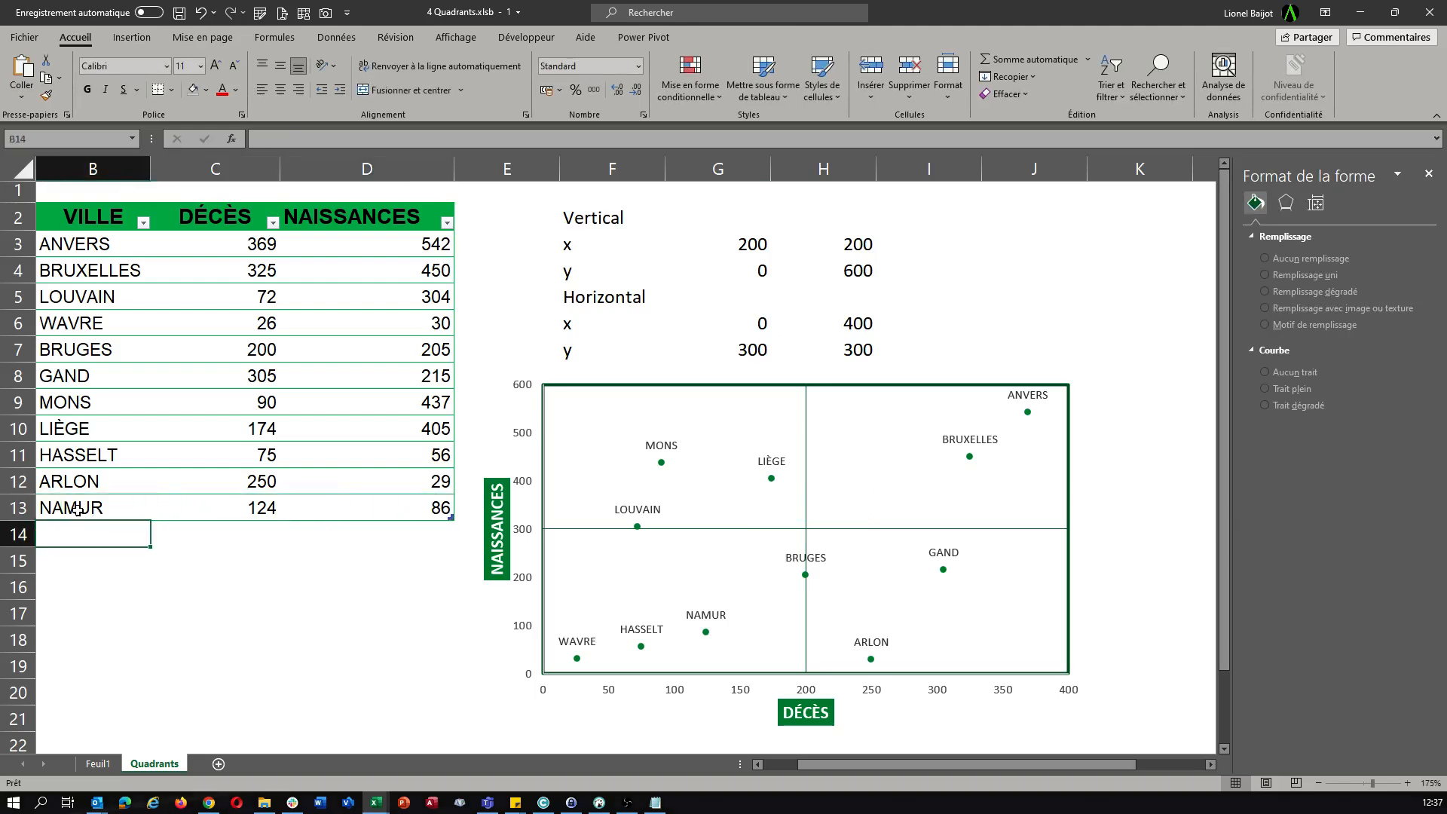
text(CHAR)
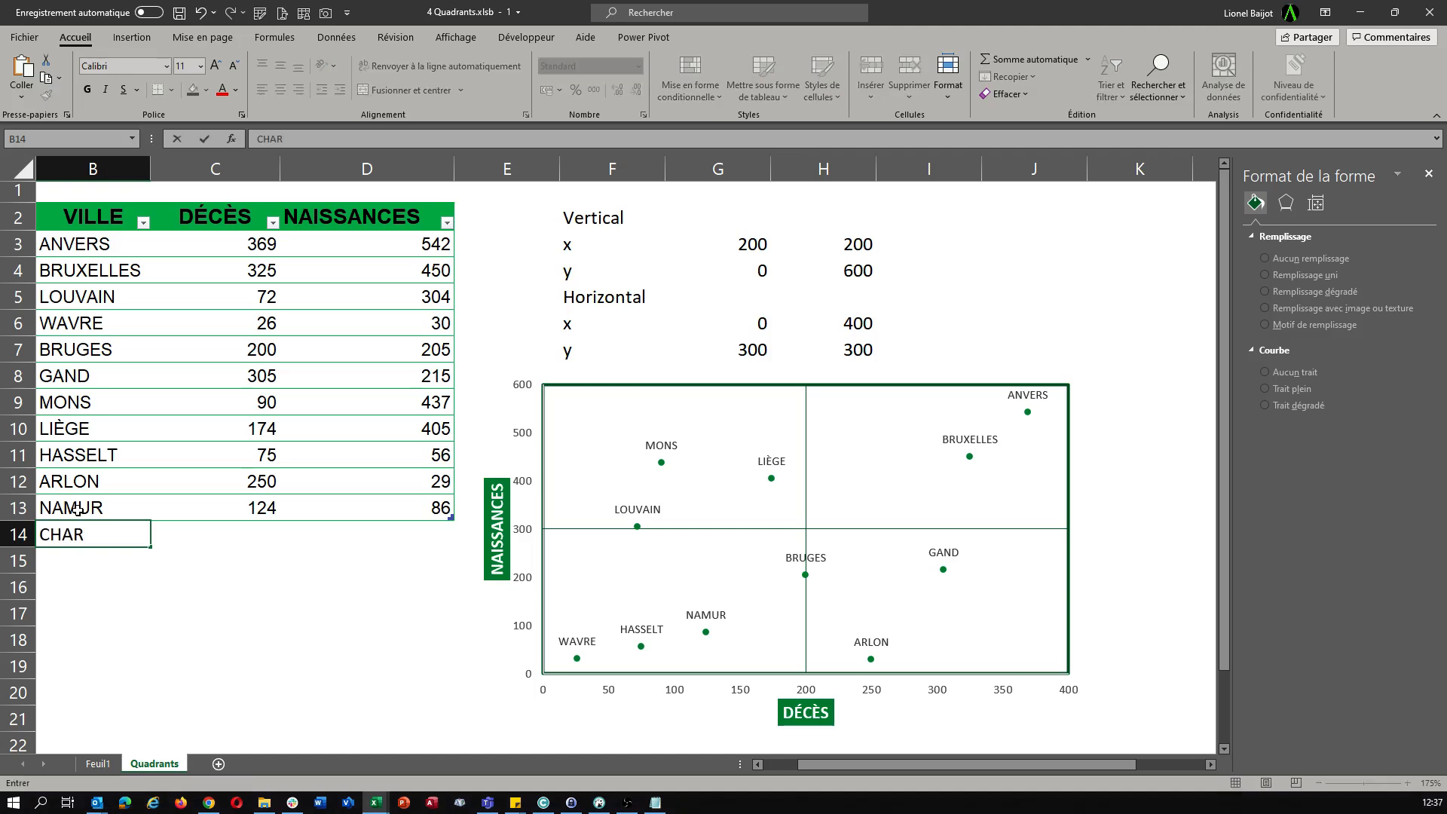
text(LEROI)
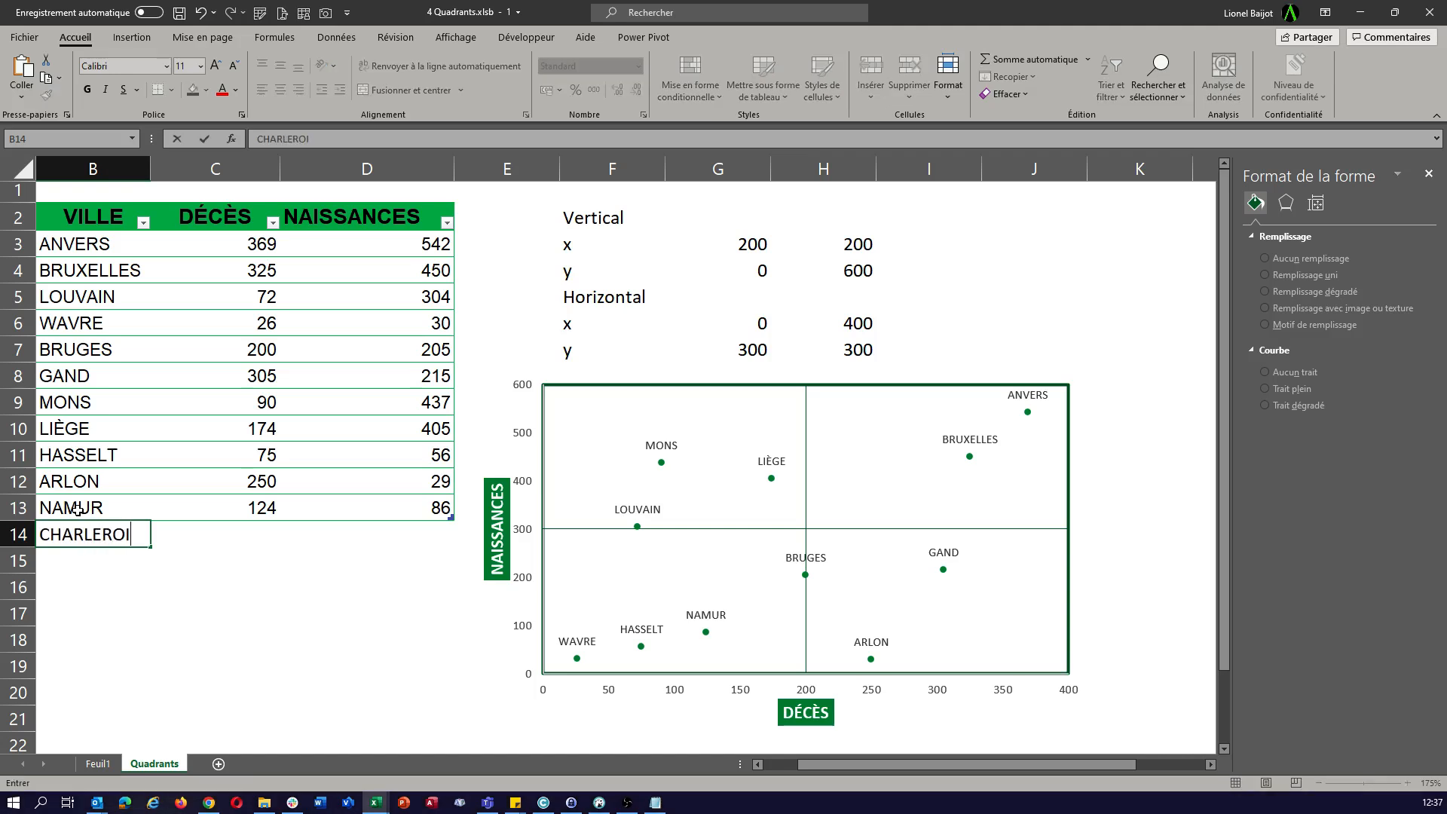
key(Tab)
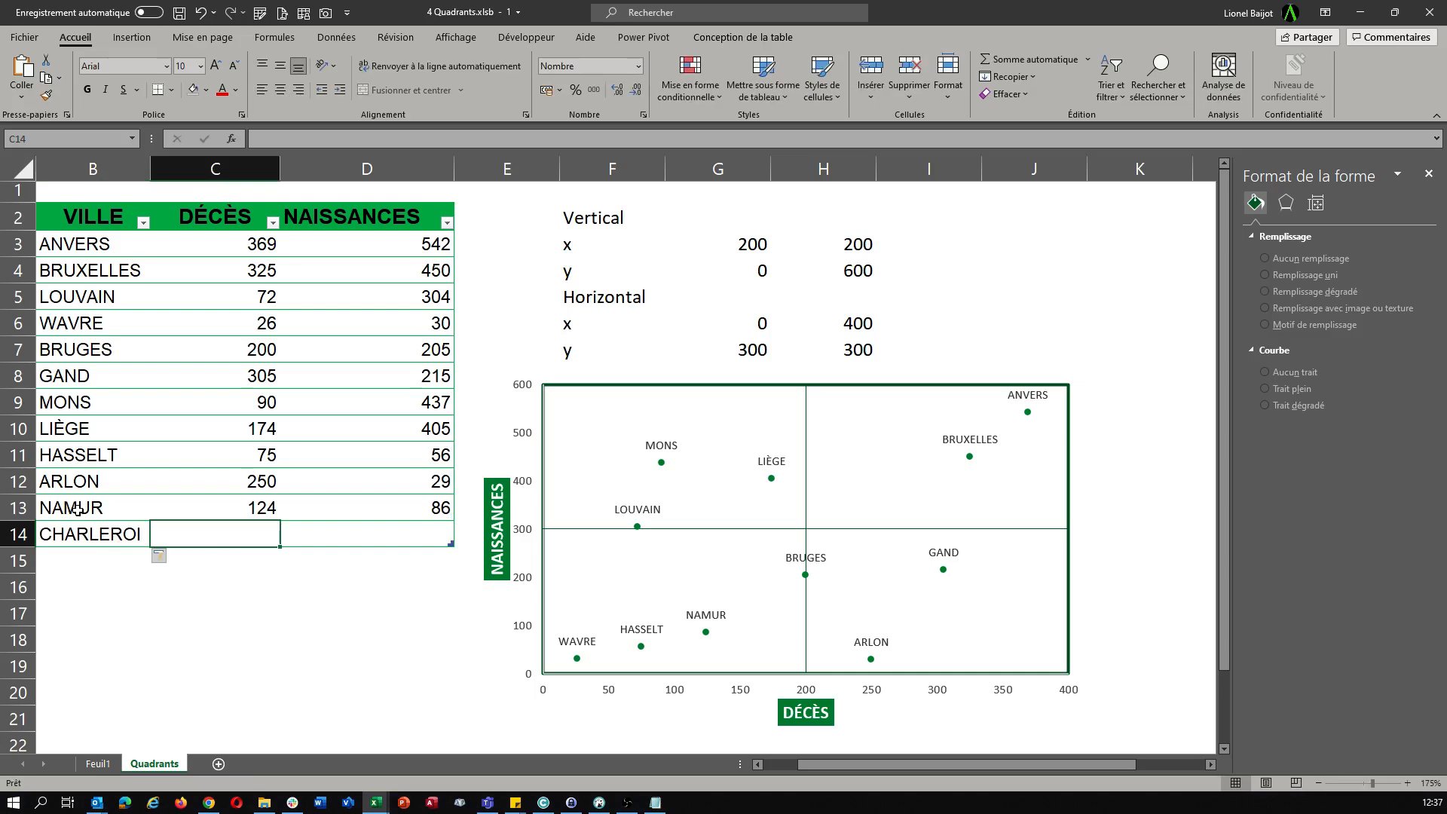
Enter 343 for DÉCÈS and 100 for NAISSANCES in the CHARLEROI row.
text(343)
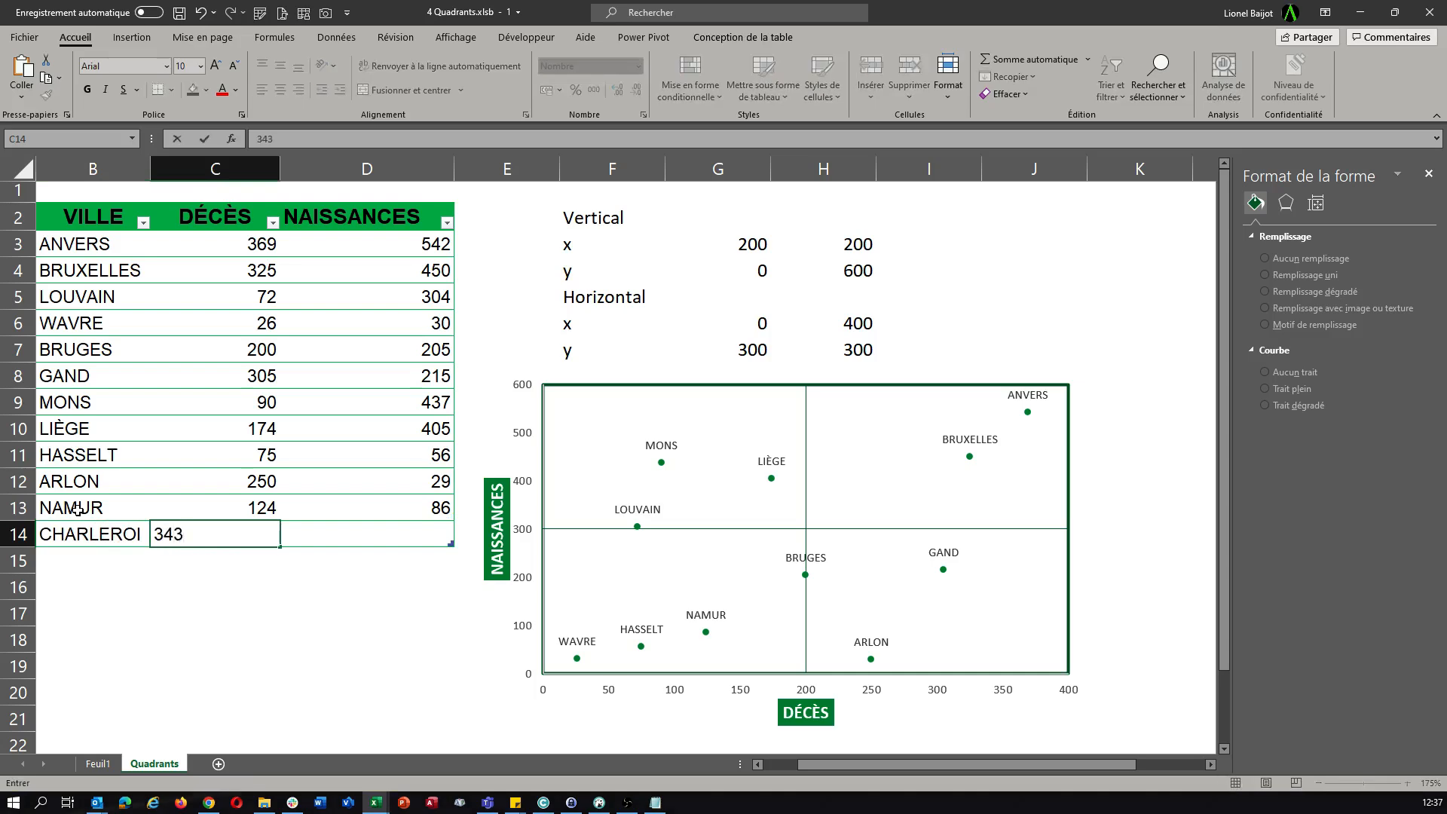
key(Tab)
text(1)
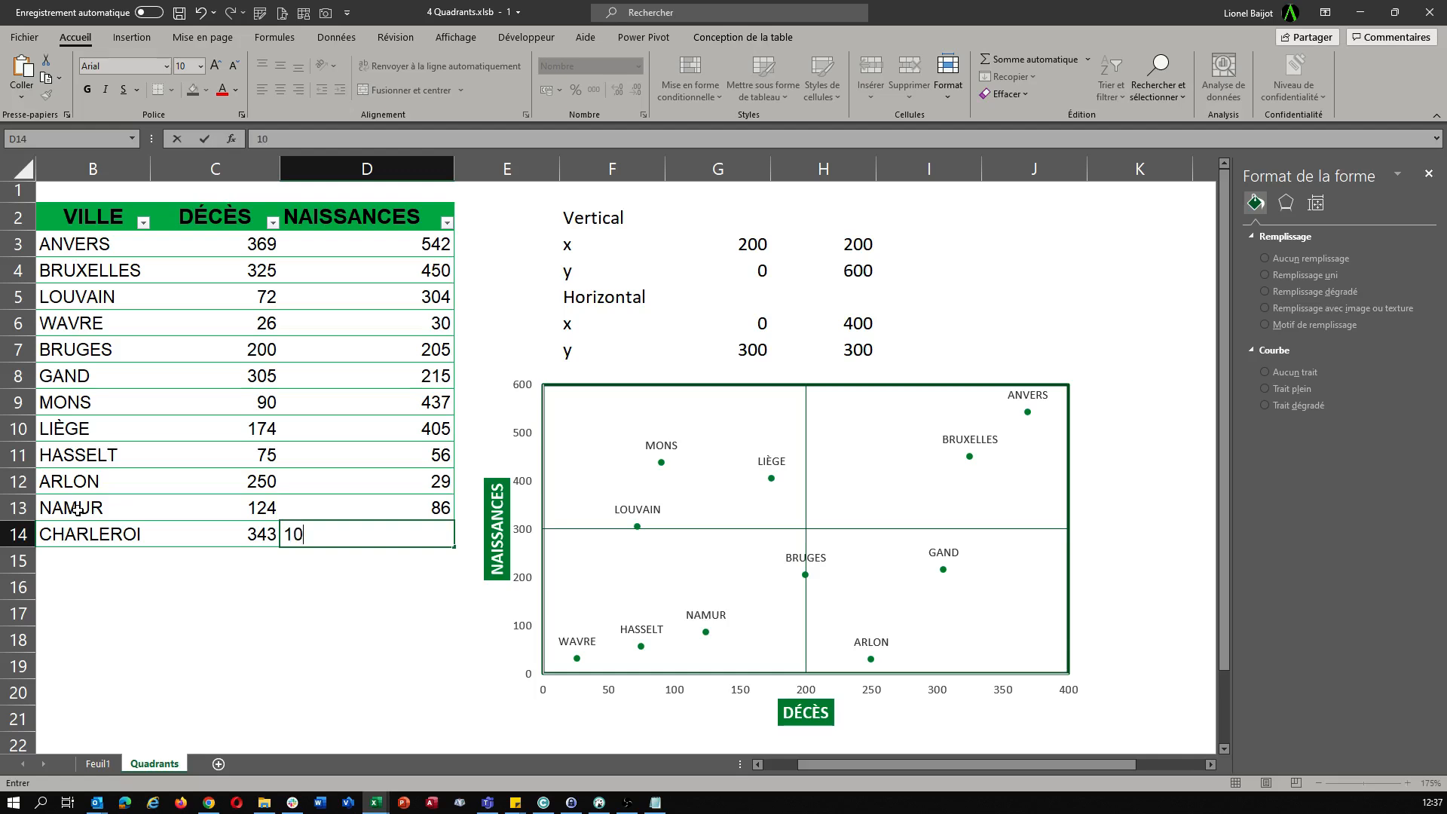
key(Return)
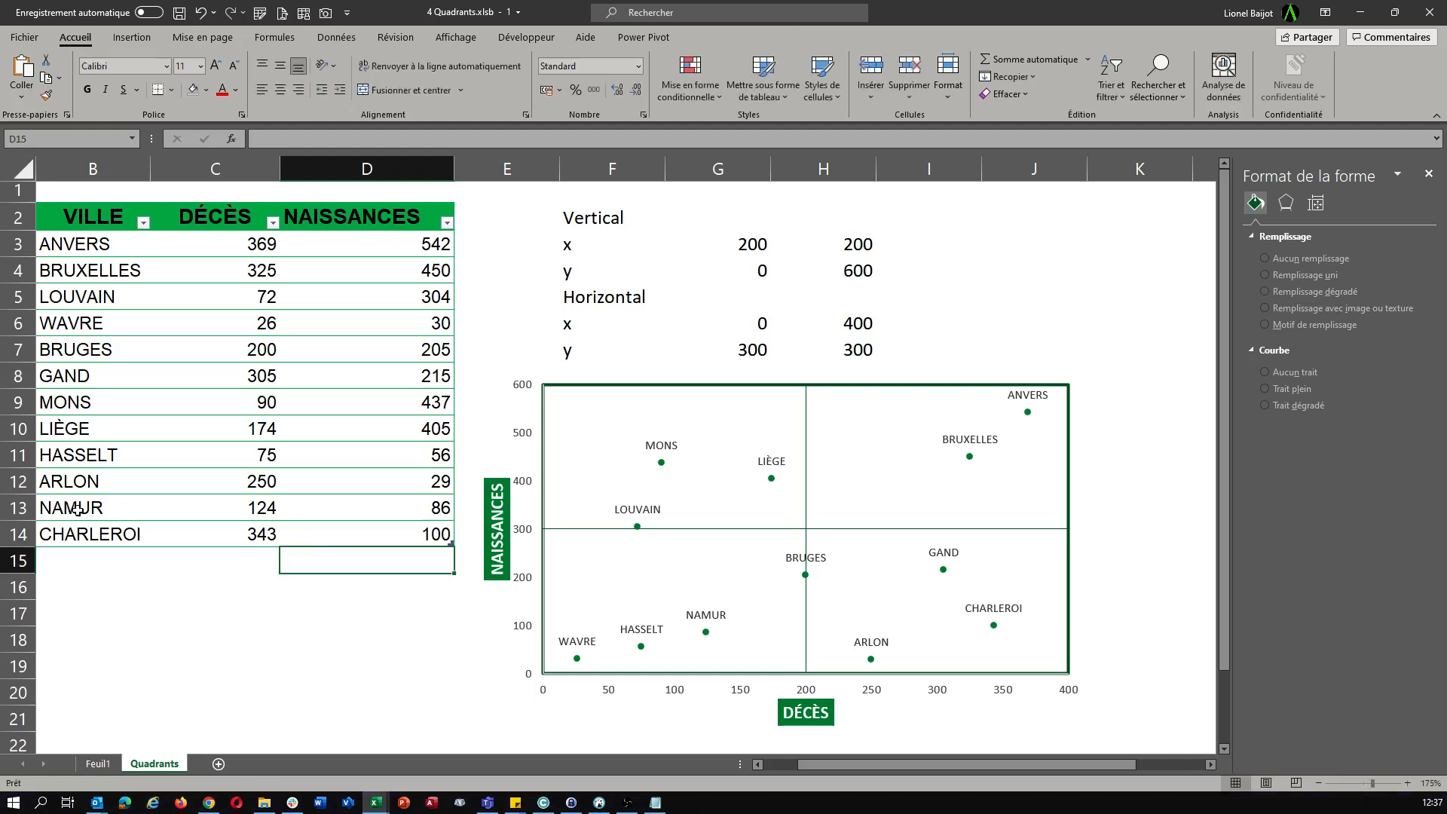